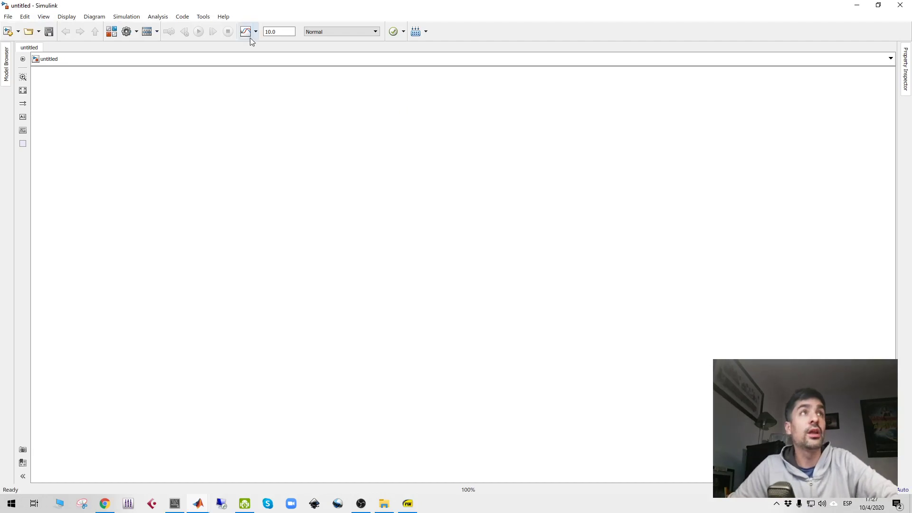
- Place an Integrator block from the Continuous library and a Gain block from Math Operations beside it in the empty model
click(111, 32)
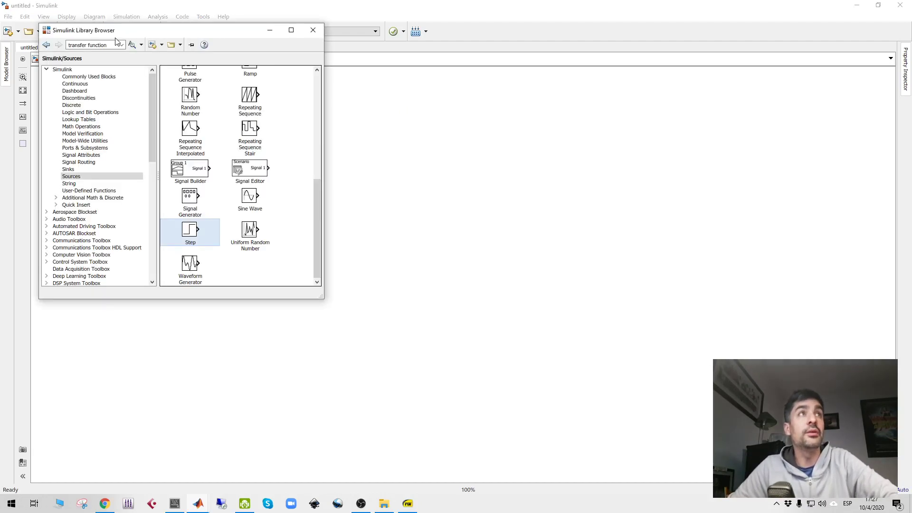
click(75, 84)
drag(187, 105, 437, 128)
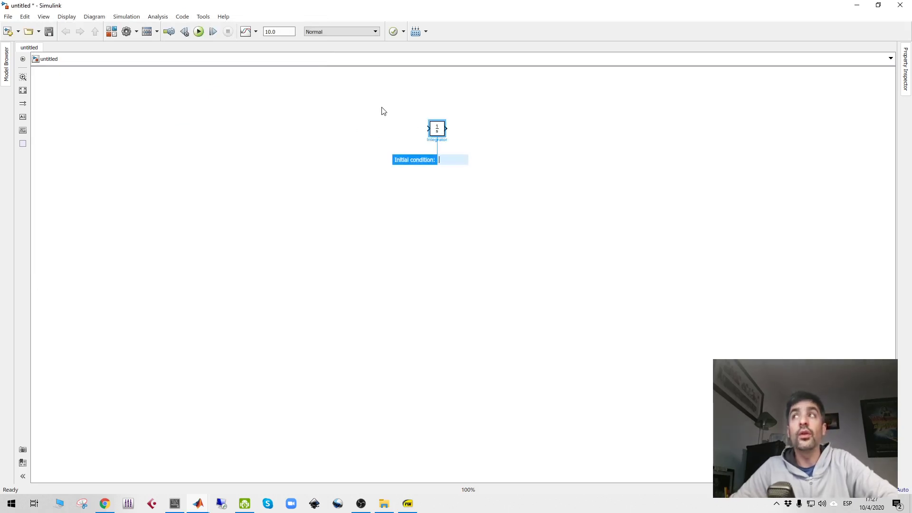
key(ctrl+shift+l)
click(82, 127)
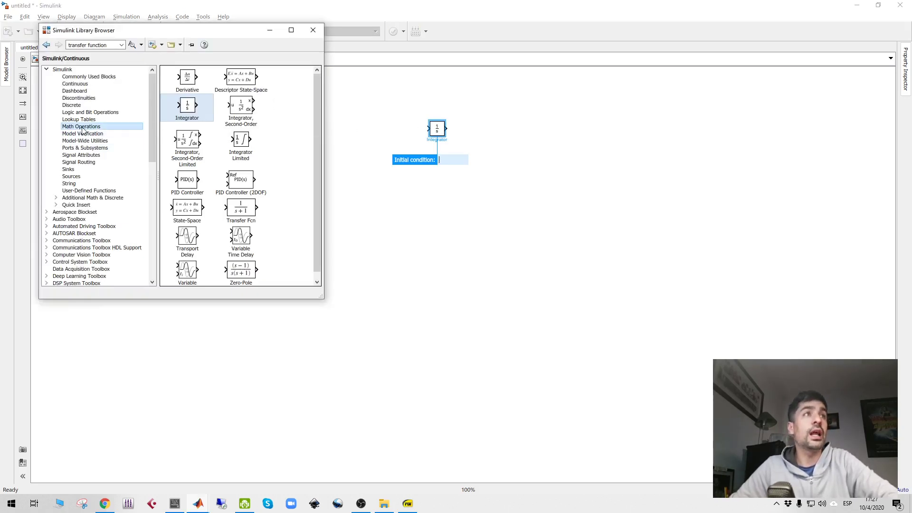
drag(231, 175, 482, 132)
- Add a Sum block after the gain and shift the row of three blocks to the left
key(ctrl+shift+l)
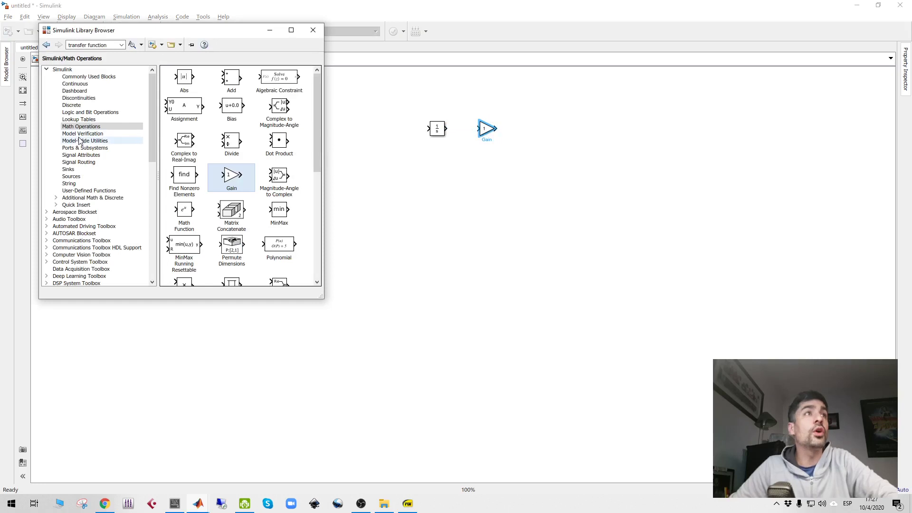
scroll(242, 252, down, 6)
drag(236, 258, 538, 135)
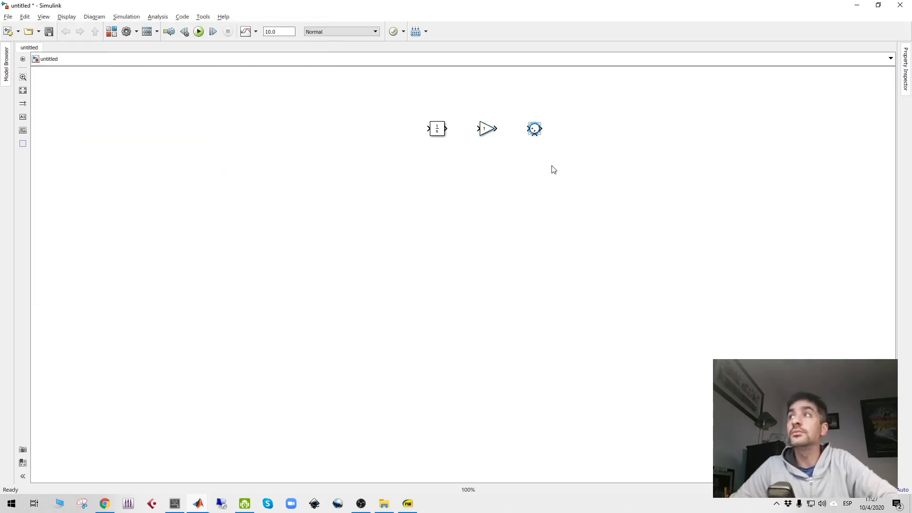
click(550, 184)
drag(584, 112, 238, 132)
click(446, 188)
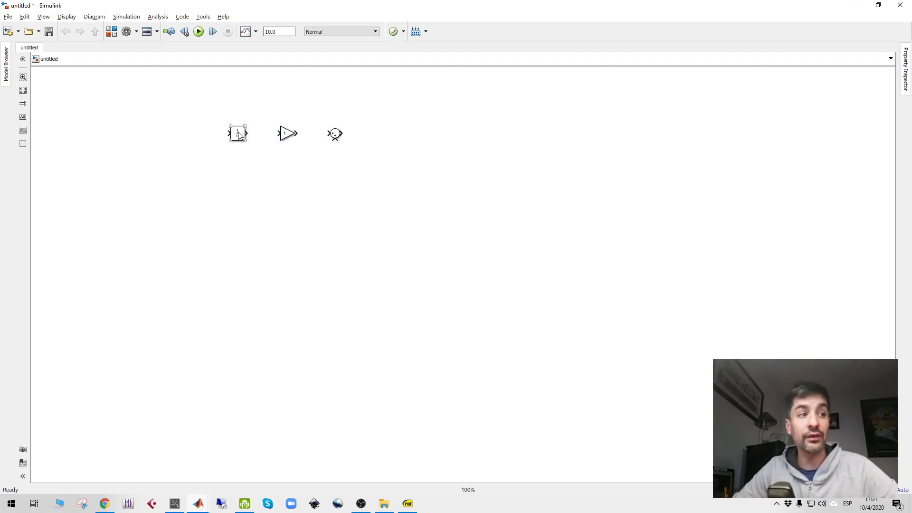
- Duplicate the integrator in front of the original and connect the copy's output to the original's input
drag(239, 135, 185, 133)
click(205, 138)
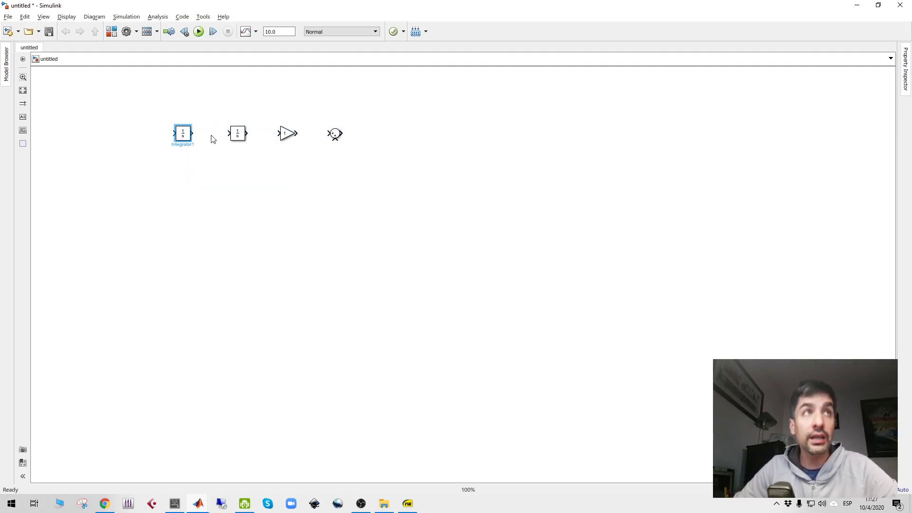
drag(183, 137, 188, 137)
drag(196, 133, 227, 133)
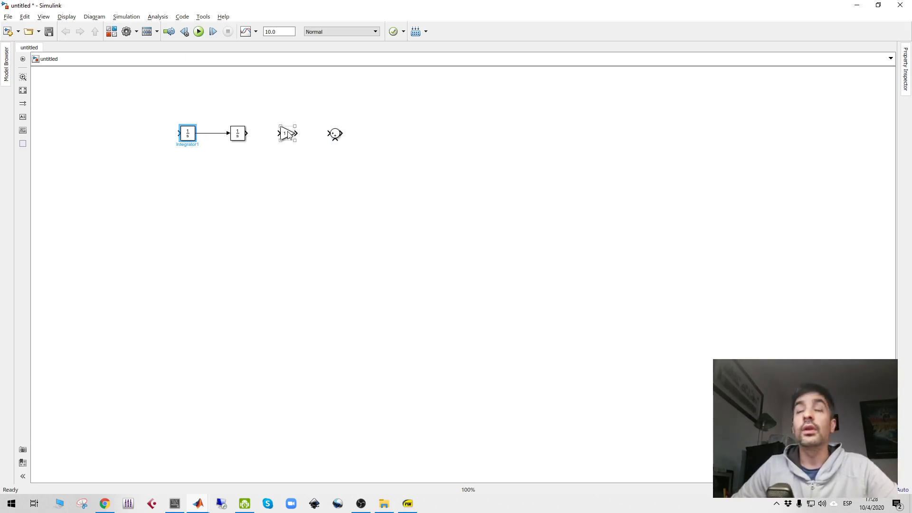
- Name the signal between the two integrators y'
click(213, 135)
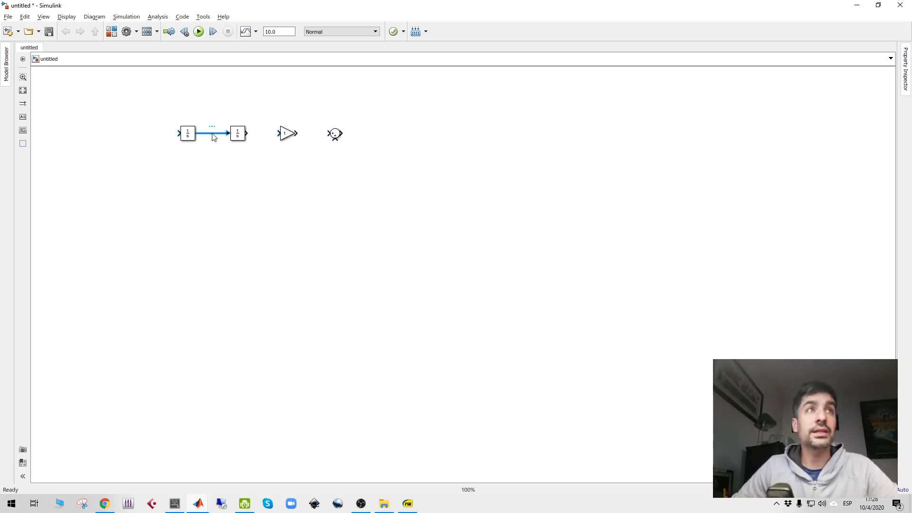
right_click(213, 137)
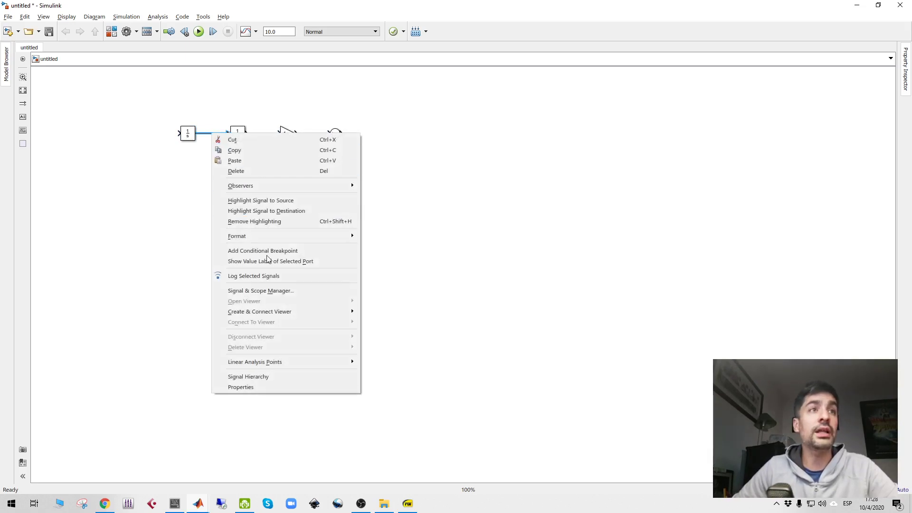
click(285, 386)
click(427, 153)
text(y)
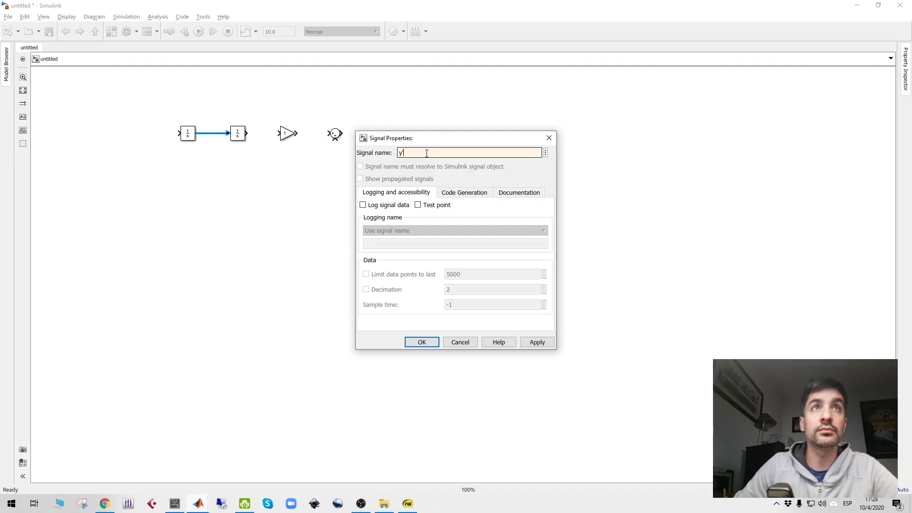
click(421, 342)
- Connect the second integrator's output to the Gain block and name that signal y
drag(248, 132, 280, 133)
click(243, 137)
click(257, 133)
right_click(255, 134)
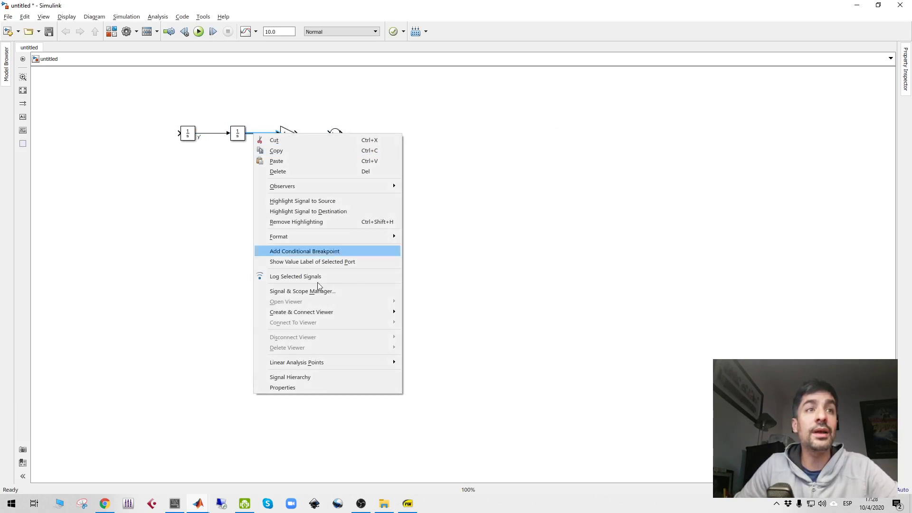
click(323, 388)
text(y)
click(422, 343)
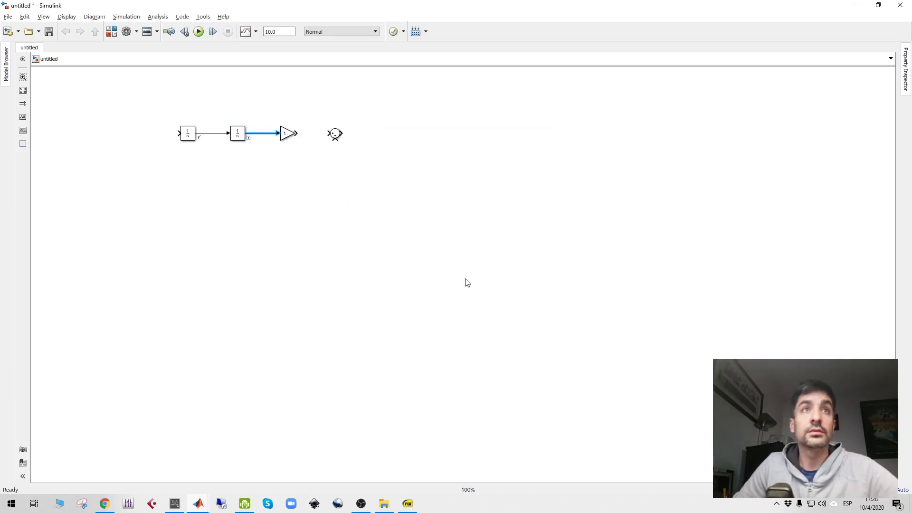
- Check the second-order differential equation in the initCond.pdf slides and set the Gain block in the model to 1/5
key(alt+Tab)
key(alt+Tab)
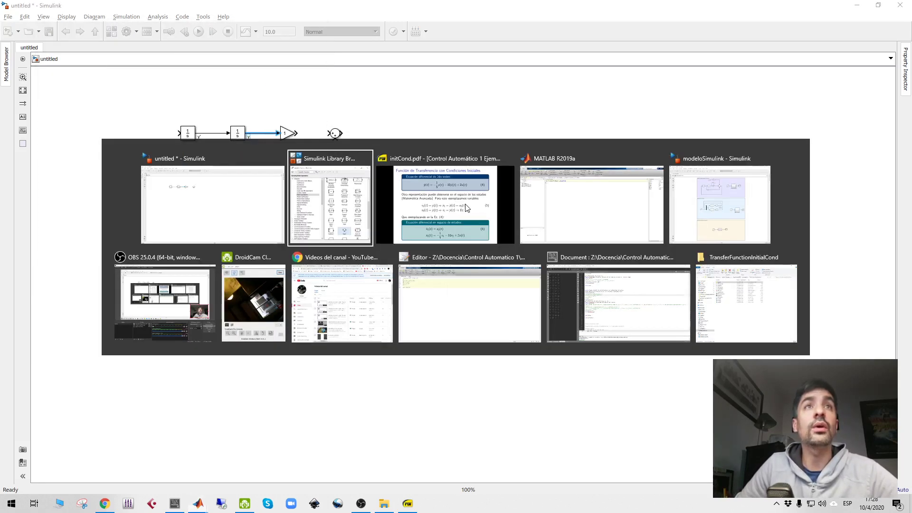
click(465, 208)
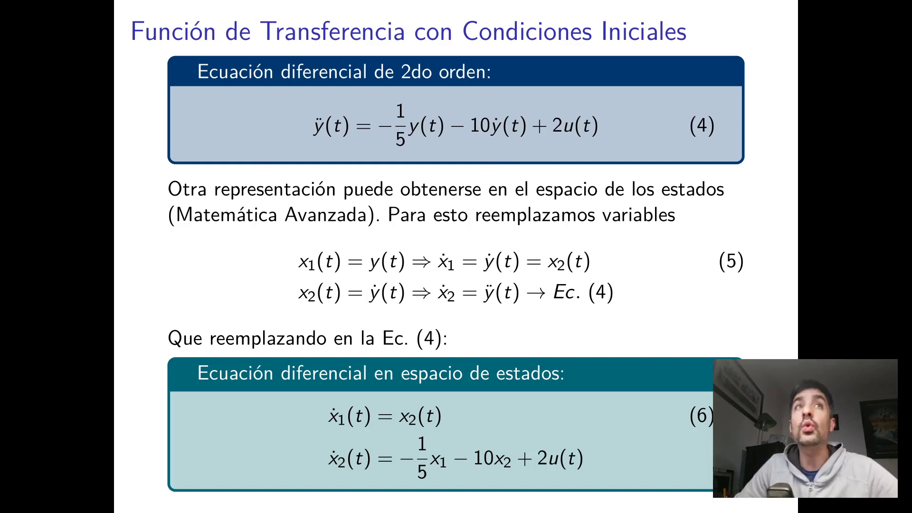
key(alt+Tab)
click(283, 137)
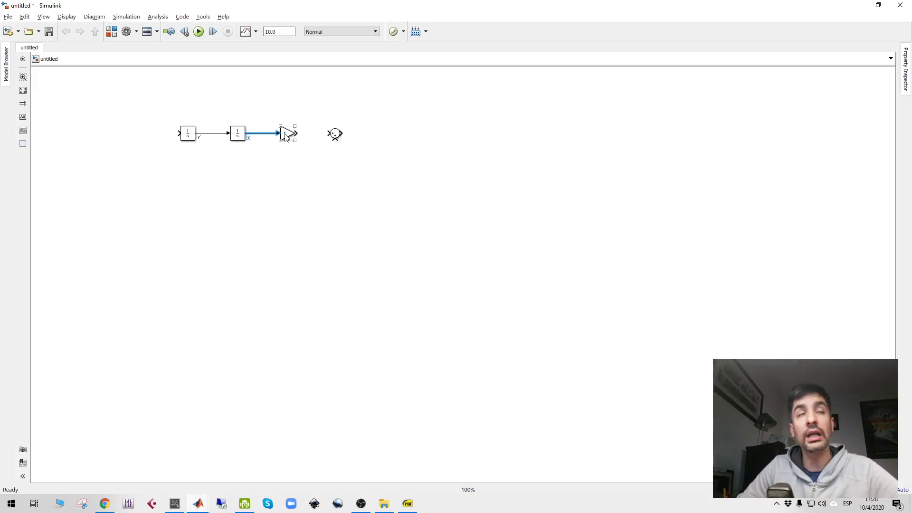
double_click(286, 136)
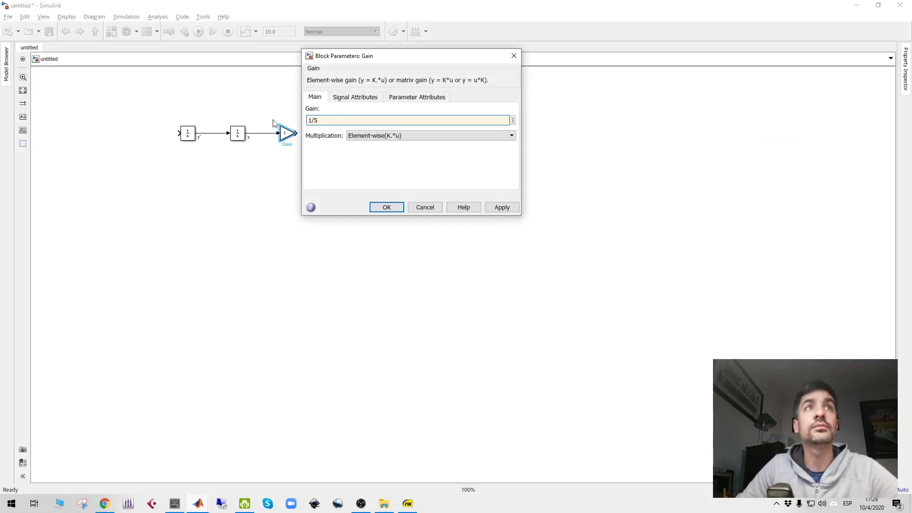
click(387, 207)
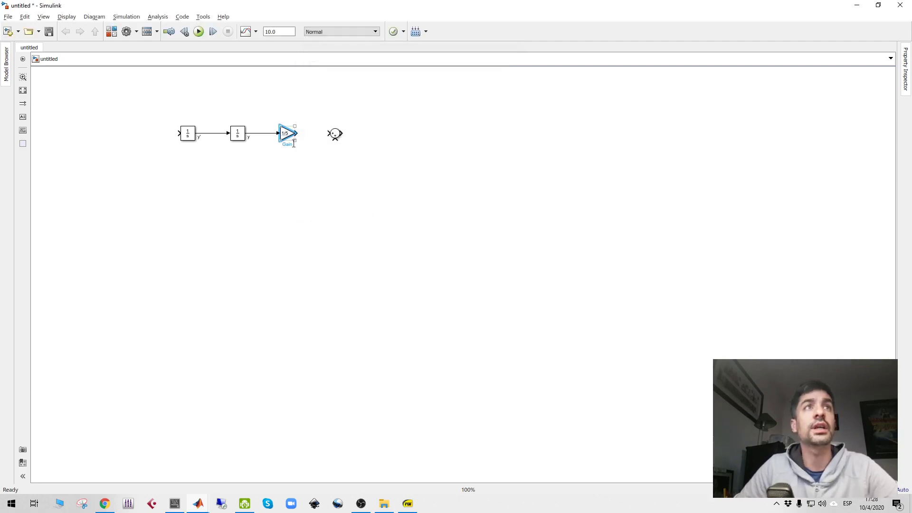
click(306, 153)
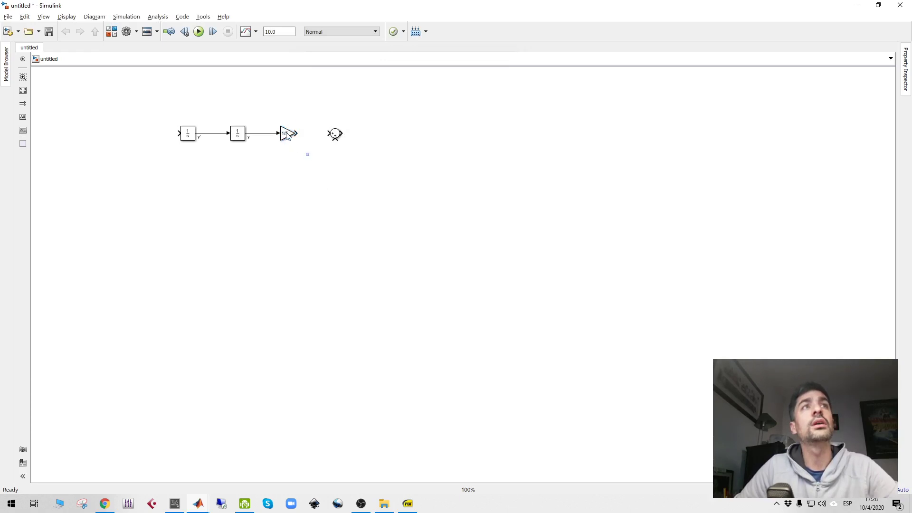
- Check the equation's signs on the slide and set the Sum block's list of signs to -|-|+
key(alt+Tab)
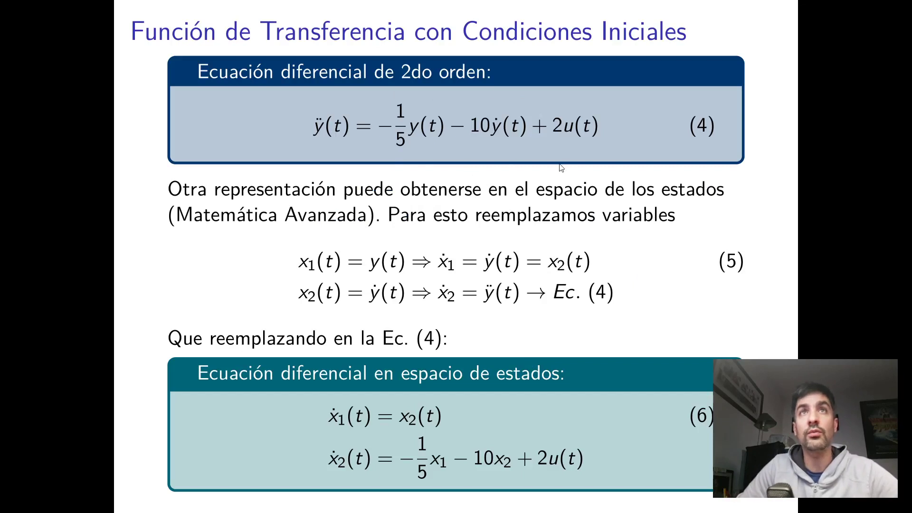
key(alt+Tab)
double_click(334, 133)
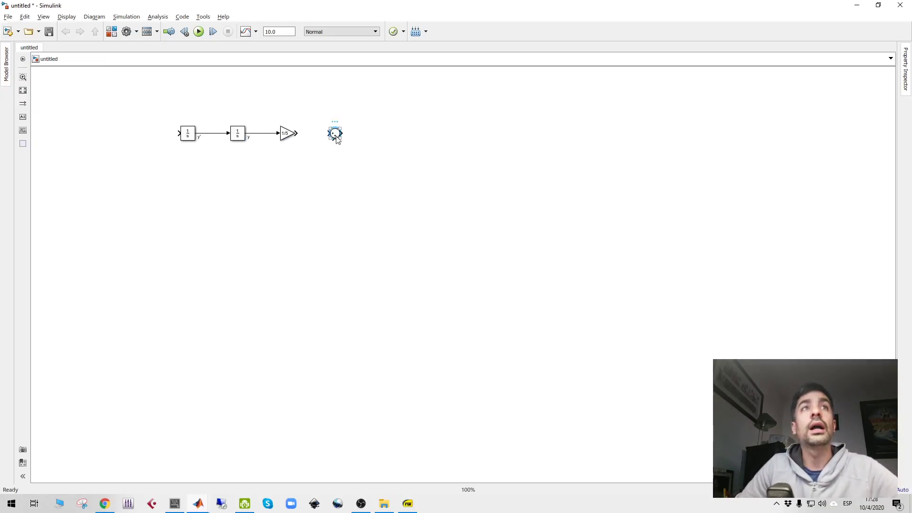
click(393, 143)
key(Left)
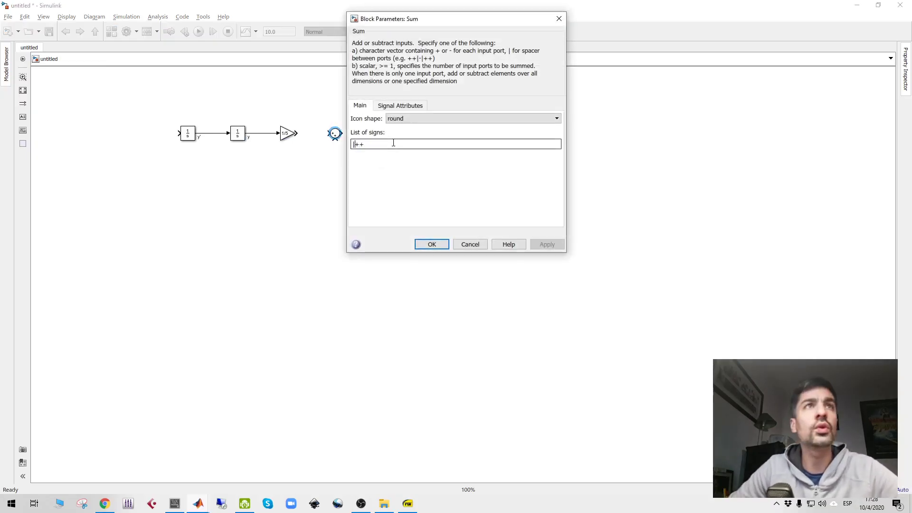
text(|)
text(-)
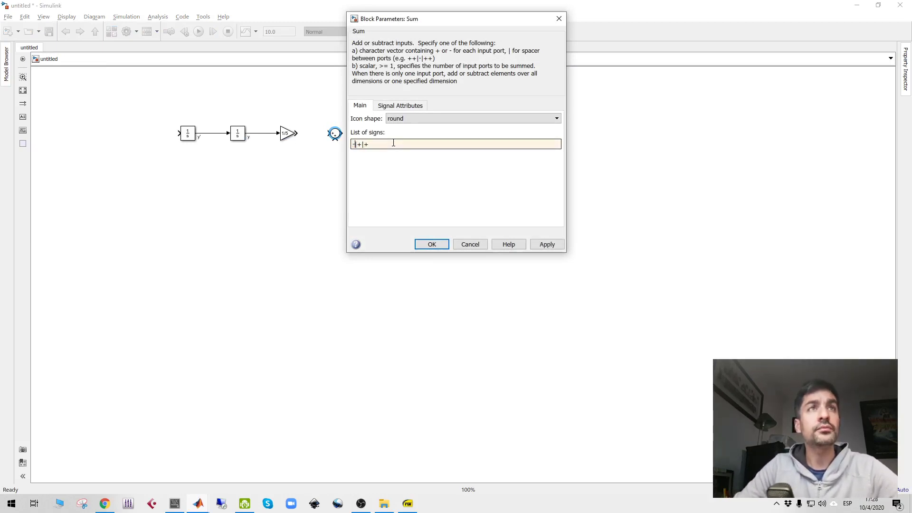
text(-|)
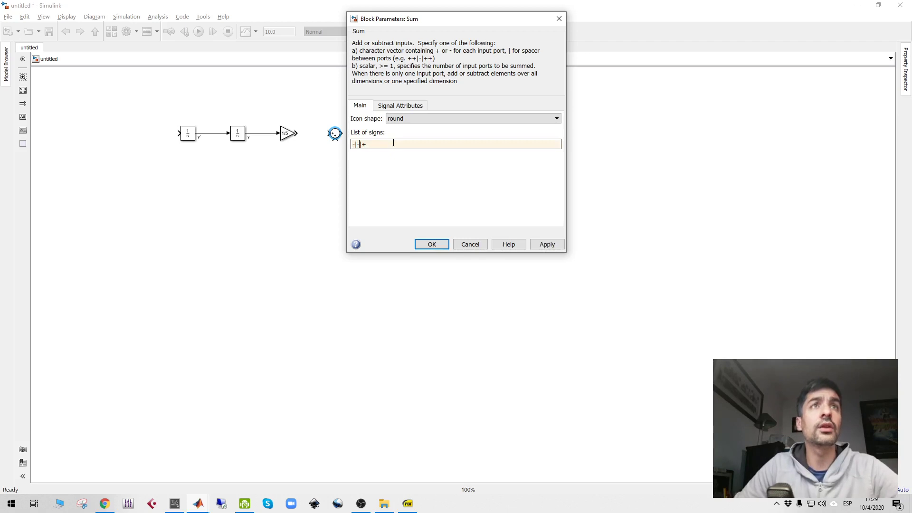
click(432, 244)
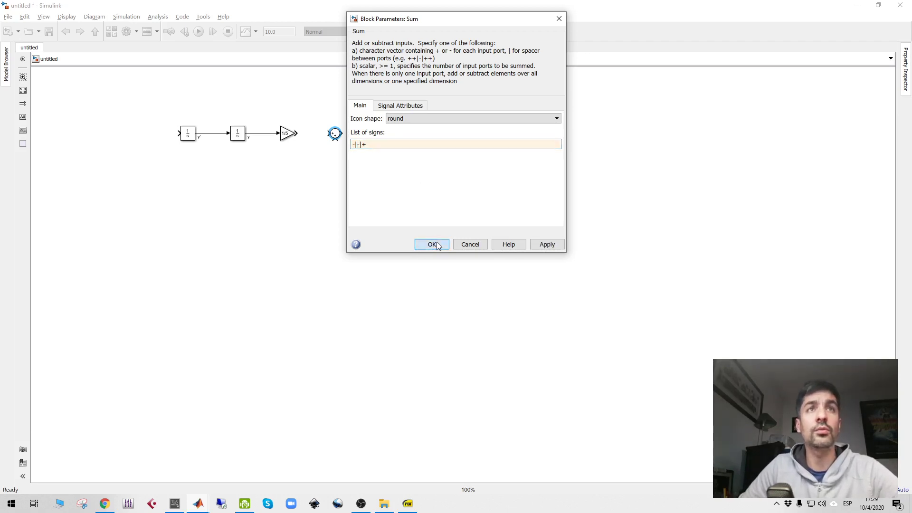
- Revise the Sum block's list of signs and attach the block to the output of the 1/5 gain
double_click(339, 137)
click(380, 143)
key(Delete)
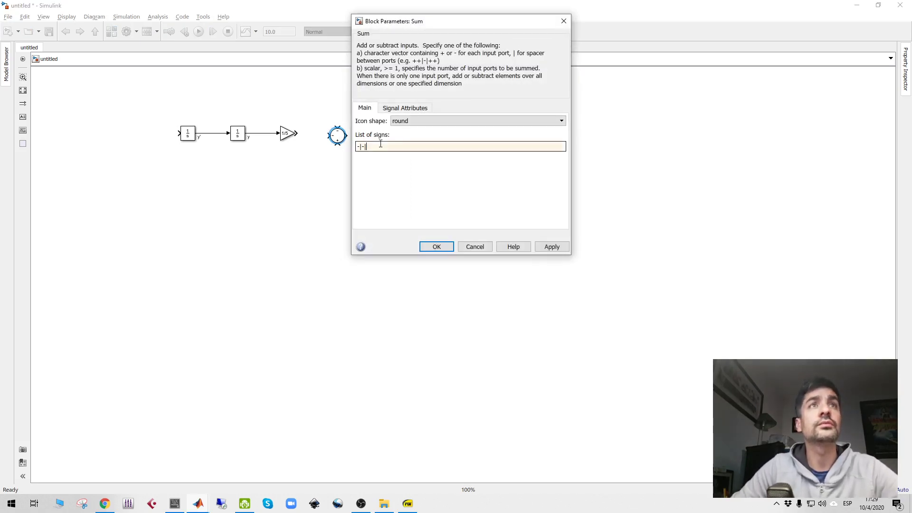
text(+)
key(Return)
drag(336, 138, 319, 137)
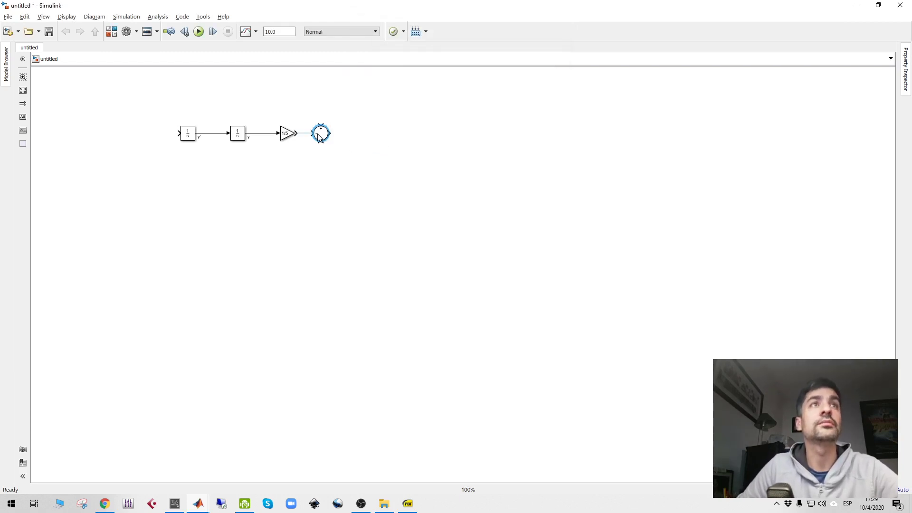
- Review the equation on the slide, and add an output port from Sinks and an input port from Sources above the block chain
key(alt+Tab)
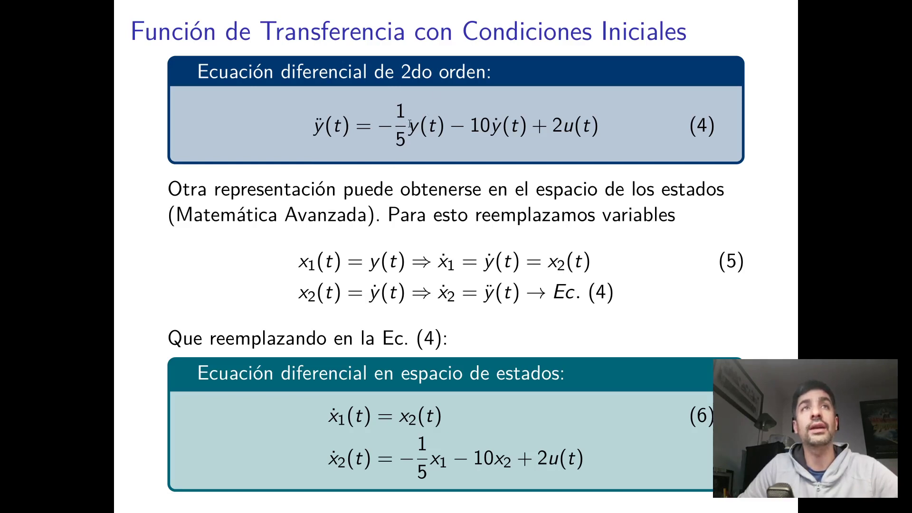
key(alt+Tab)
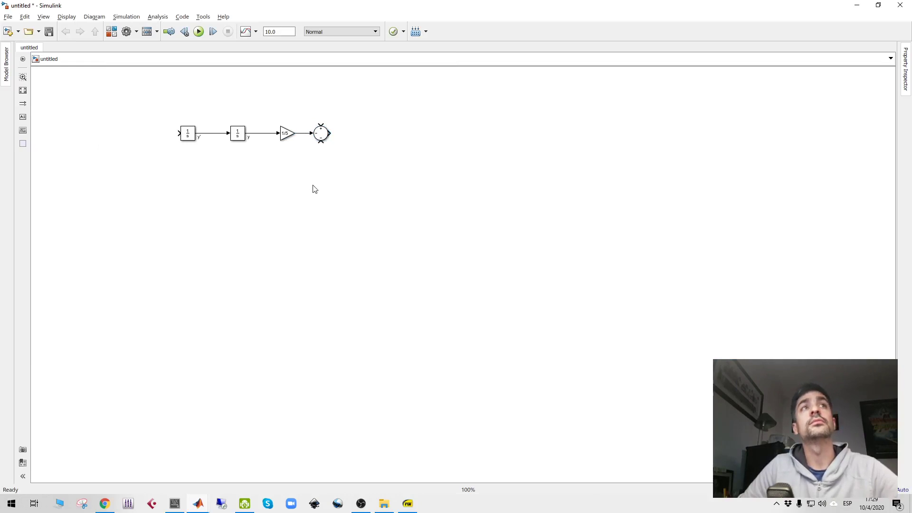
click(112, 33)
click(79, 170)
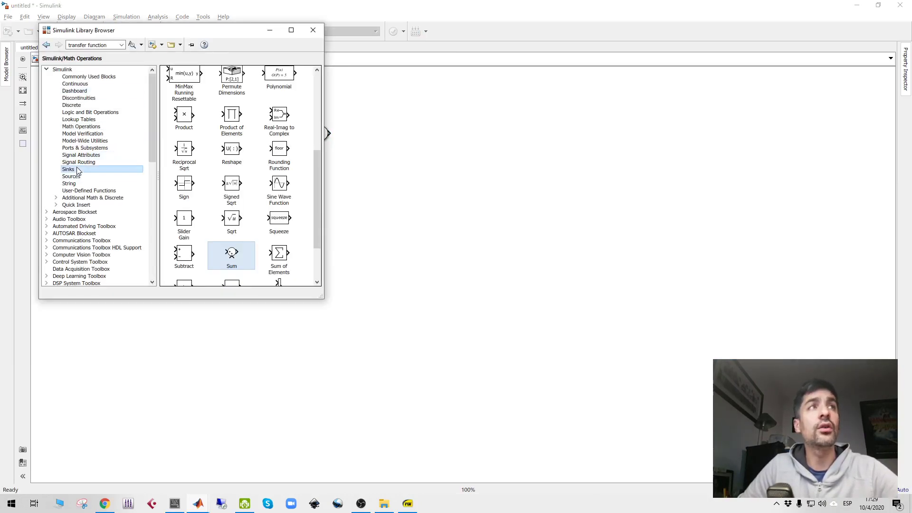
drag(185, 112, 354, 100)
click(78, 177)
scroll(264, 179, down, 5)
drag(242, 154, 264, 91)
- Name the input port u and the output port y
double_click(265, 95)
text(u)
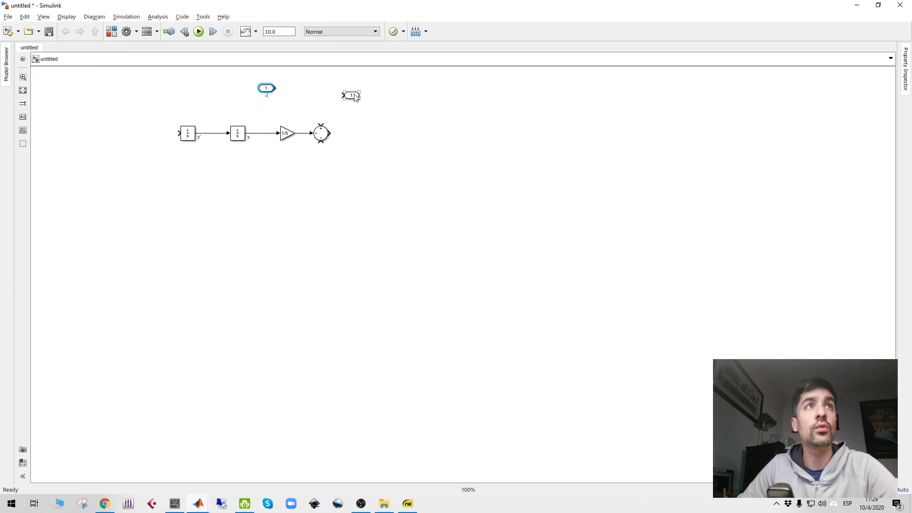
double_click(355, 102)
text(y)
click(327, 102)
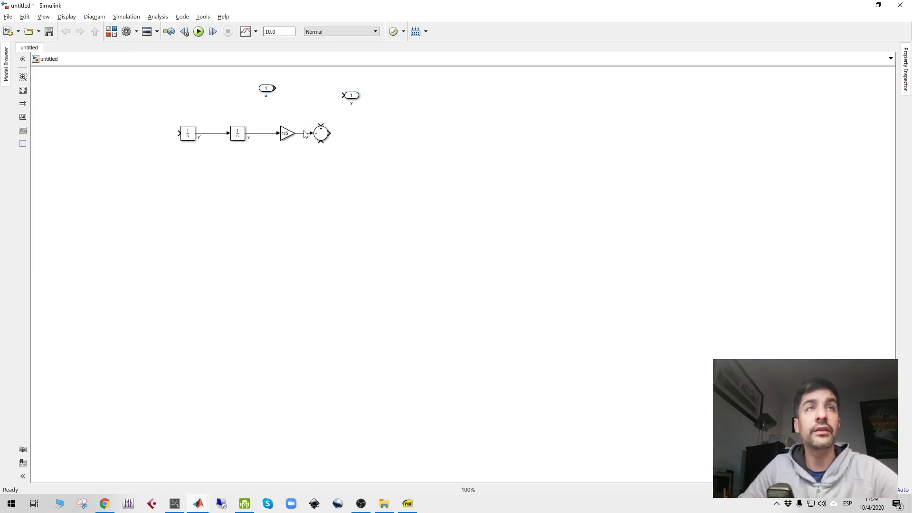
- Check the u term on the slide and wire input u through a copied gain block set to 2 into the Sum's upper input
key(alt+Tab)
key(alt+Tab)
key(alt+Tab)
key(alt+Tab)
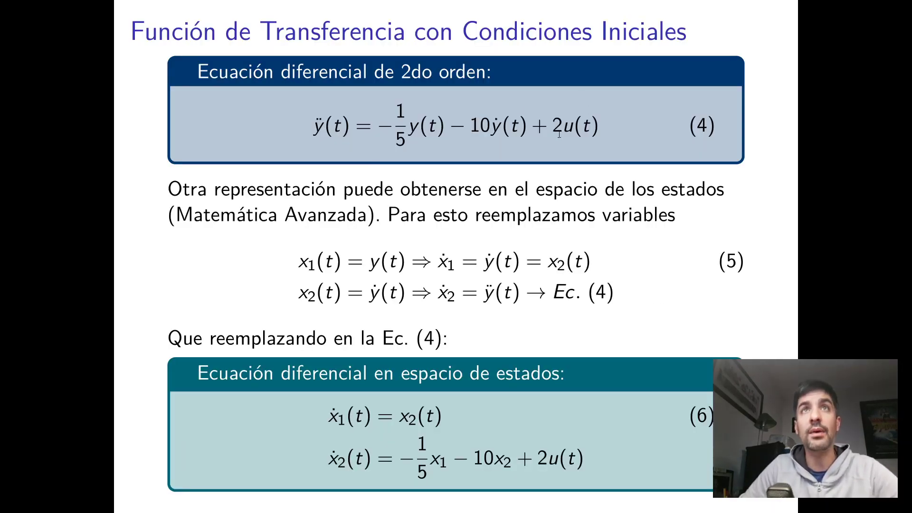
key(alt+Tab)
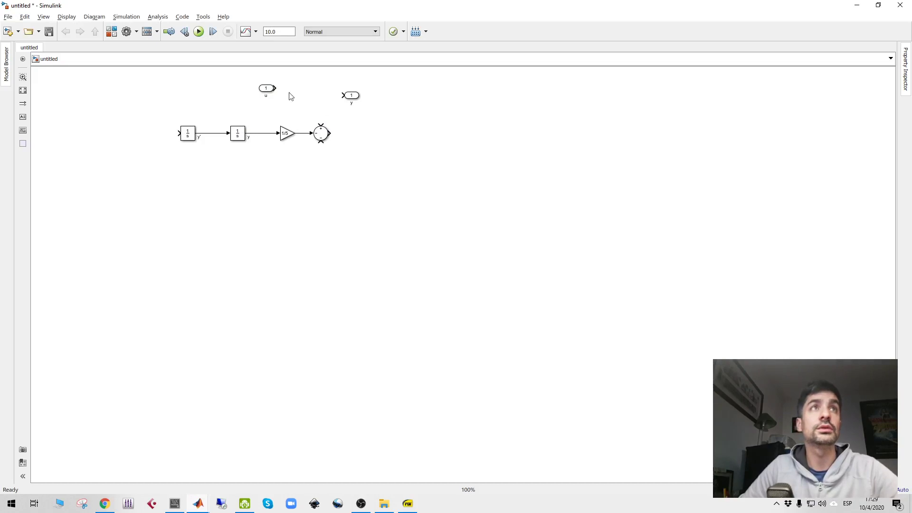
click(288, 133)
drag(291, 134, 303, 89)
double_click(298, 90)
text(2)
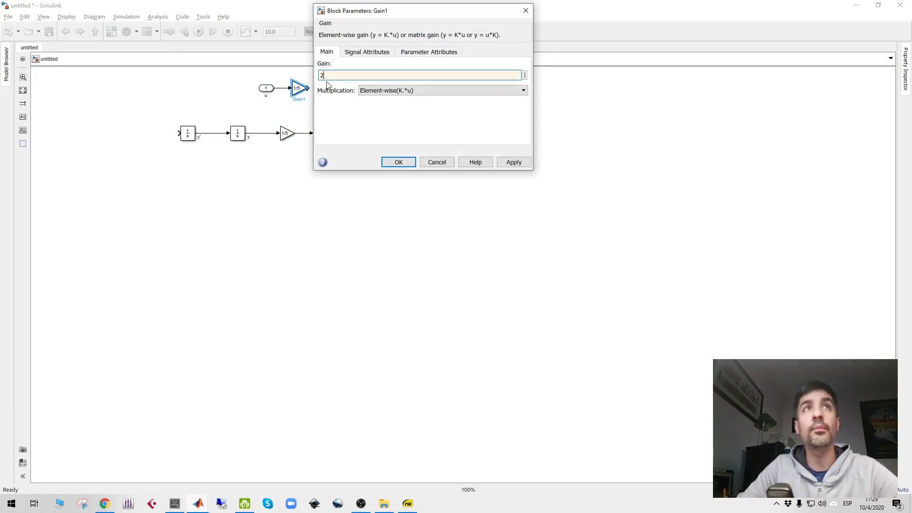
key(Return)
drag(310, 90, 320, 126)
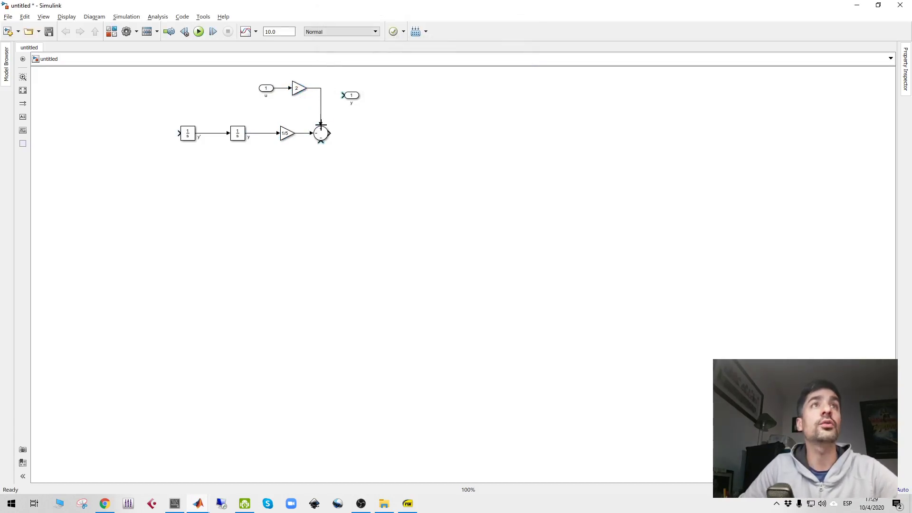
- Compare the Sum block's inputs with the 1/5·y and 10·ẏ terms of the equation on the slide
key(alt+Tab)
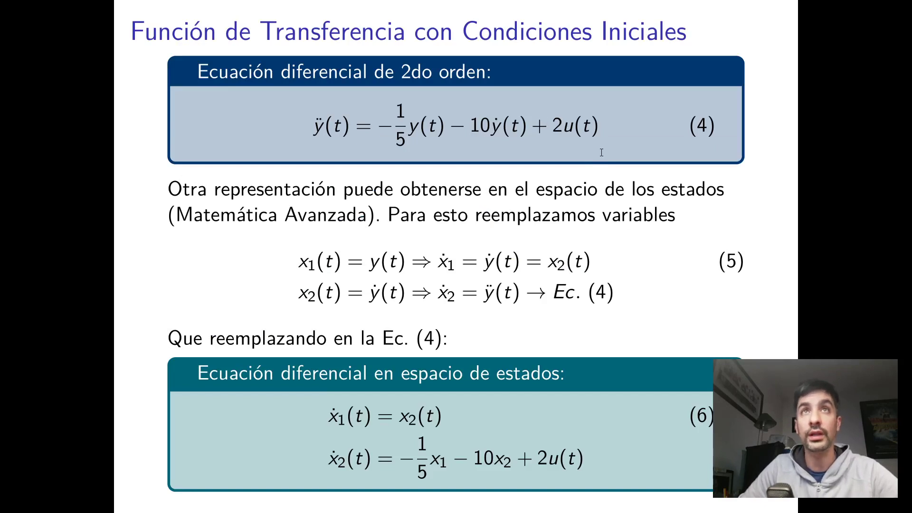
key(alt+Tab)
click(322, 133)
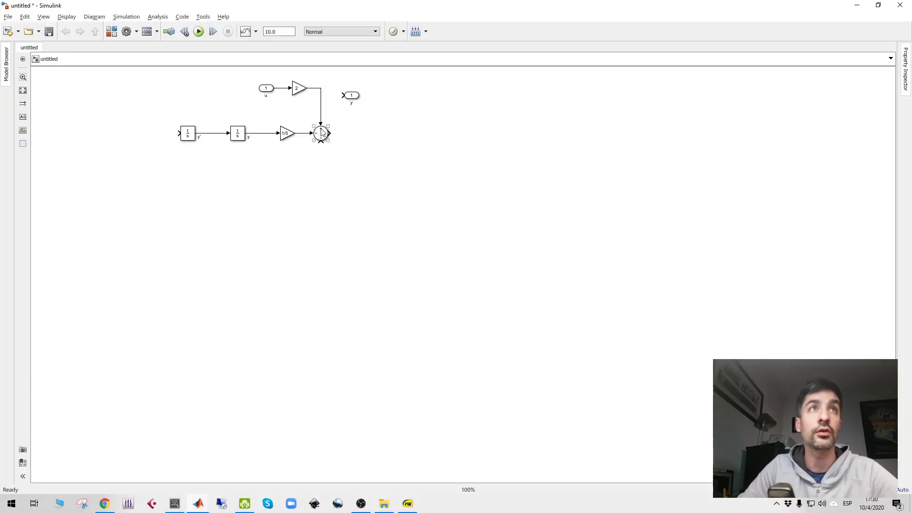
click(319, 117)
click(323, 143)
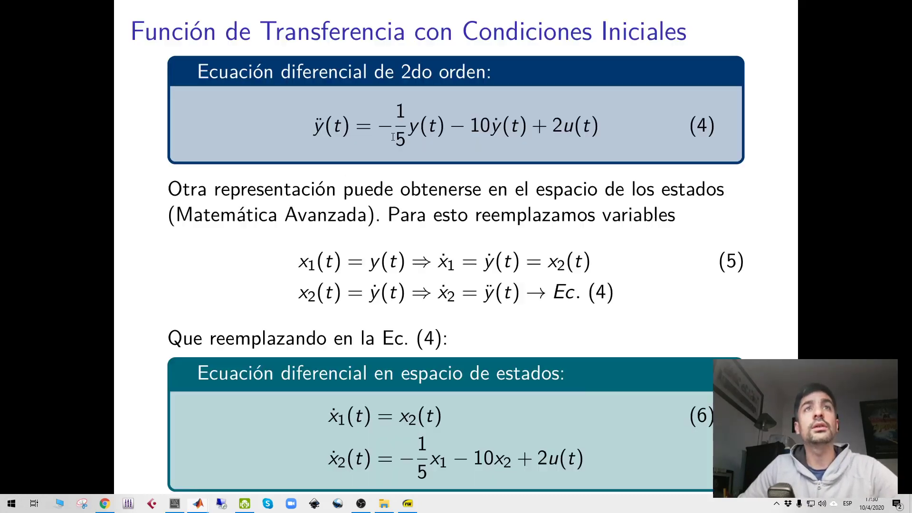
key(alt+Tab)
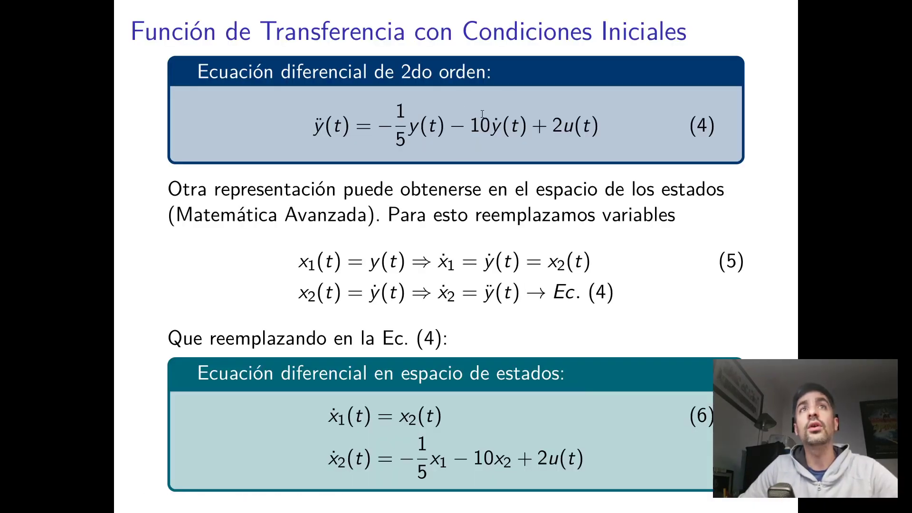
key(alt+Tab)
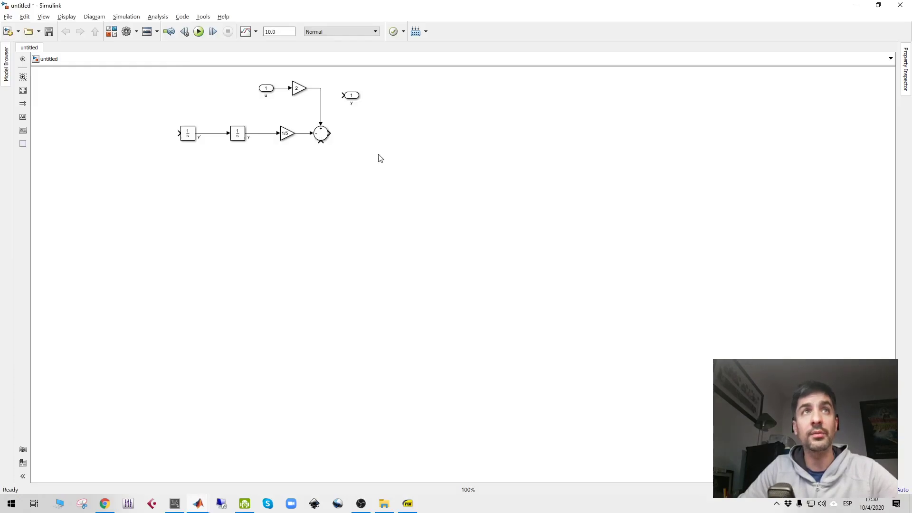
- Branch the y' signal into a copied gain block set to 10 and wire its output to the Sum's lower input
mouse_move(284, 133)
mouse_down()
mouse_move(284, 171)
mouse_move(232, 170)
mouse_move(206, 152)
mouse_move(210, 134)
mouse_up()
click(240, 169)
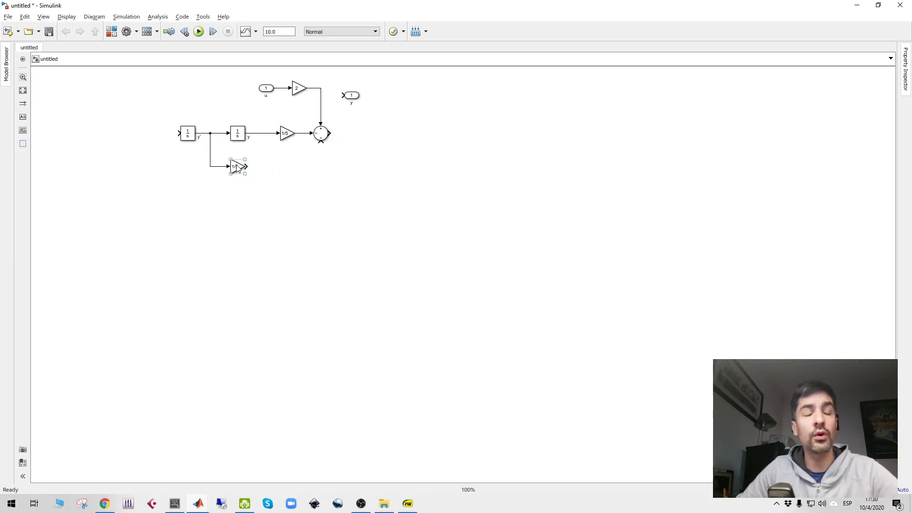
double_click(237, 167)
text(1)
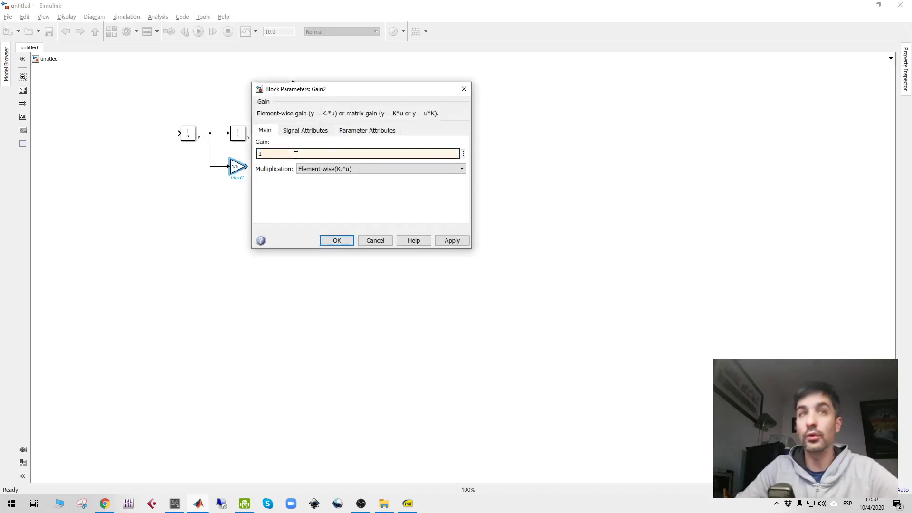
text(0)
key(Return)
click(273, 170)
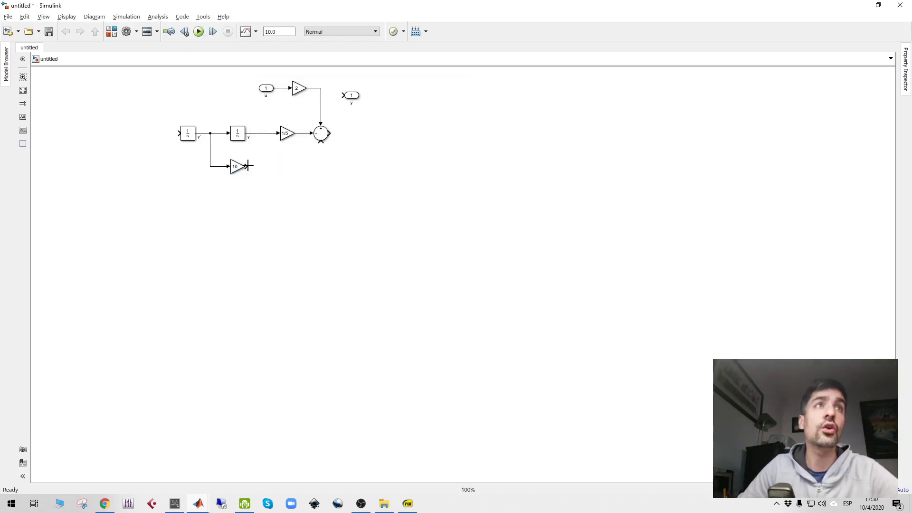
drag(246, 166, 323, 139)
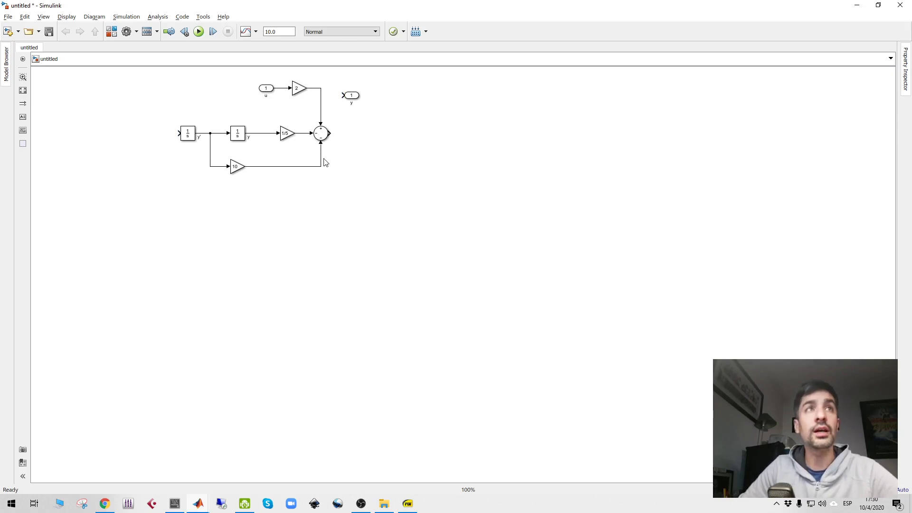
- Check the summed terms against the equation on the slide and feed the Sum's output back to the first integrator's input
click(287, 134)
click(290, 91)
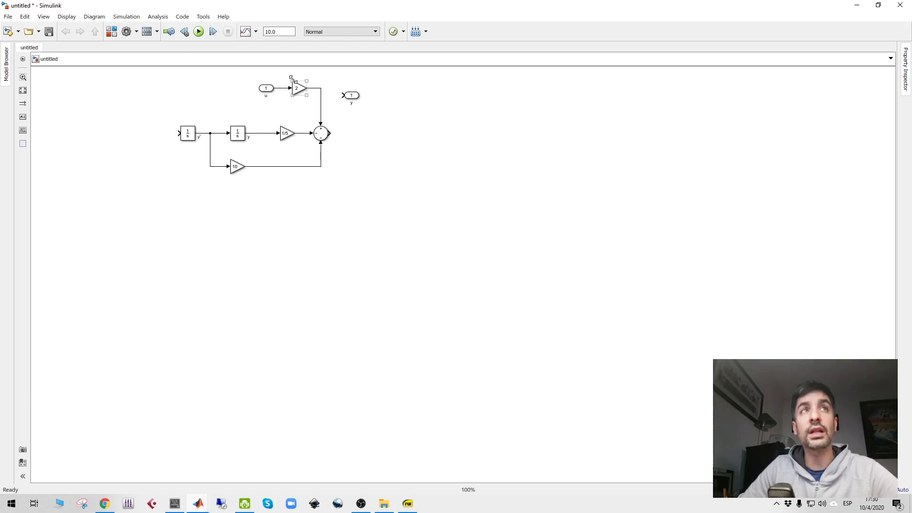
click(319, 139)
click(287, 135)
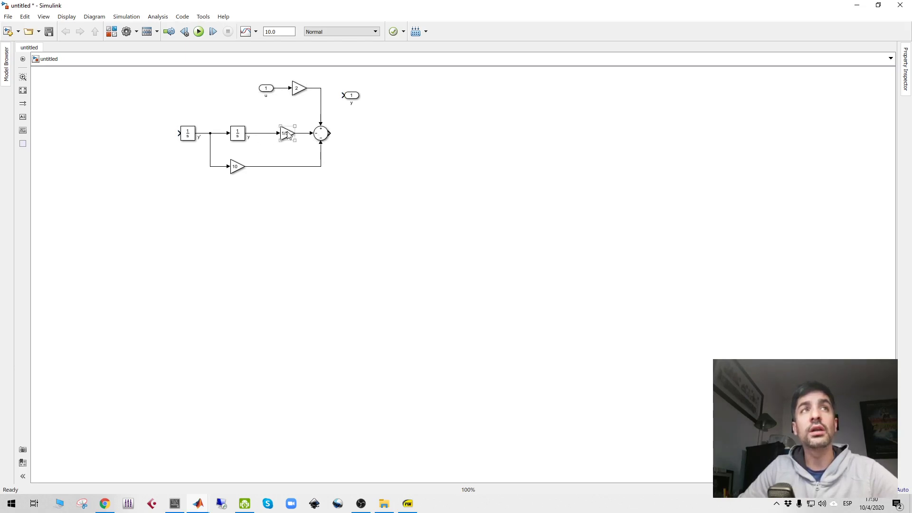
click(267, 140)
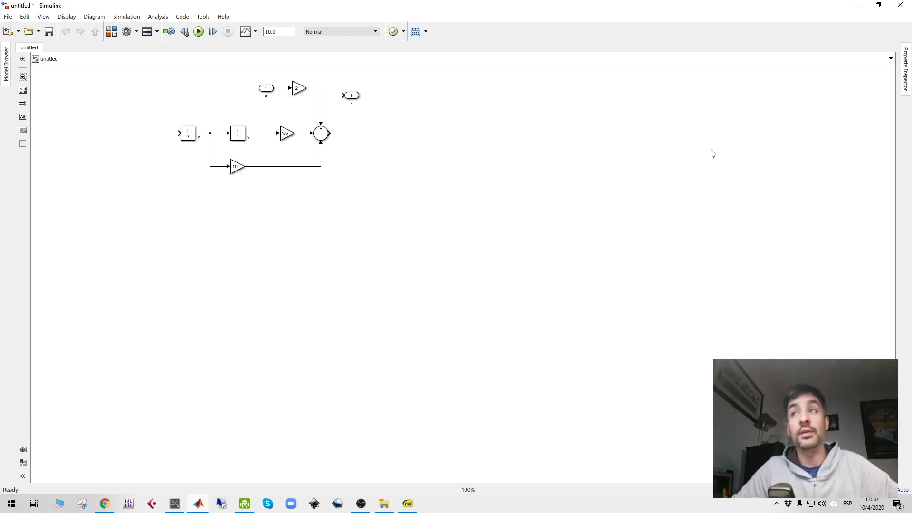
key(alt+Tab)
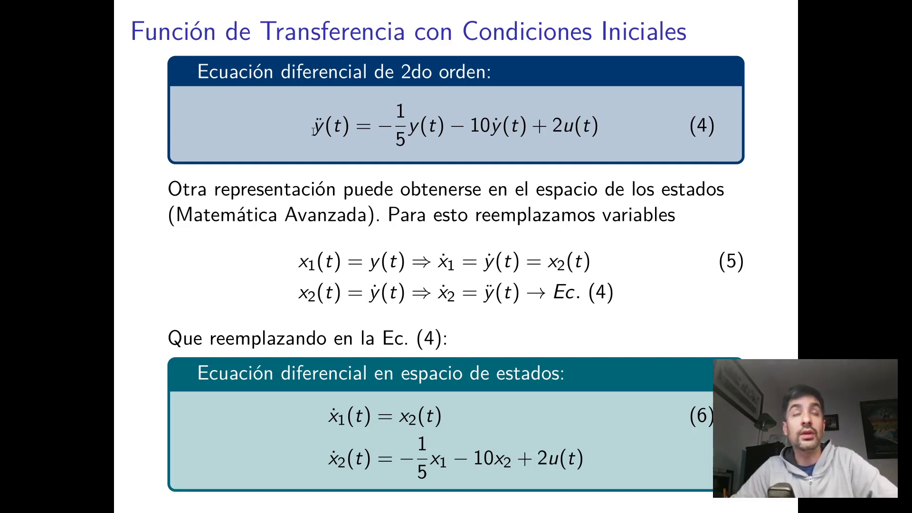
key(alt+Tab)
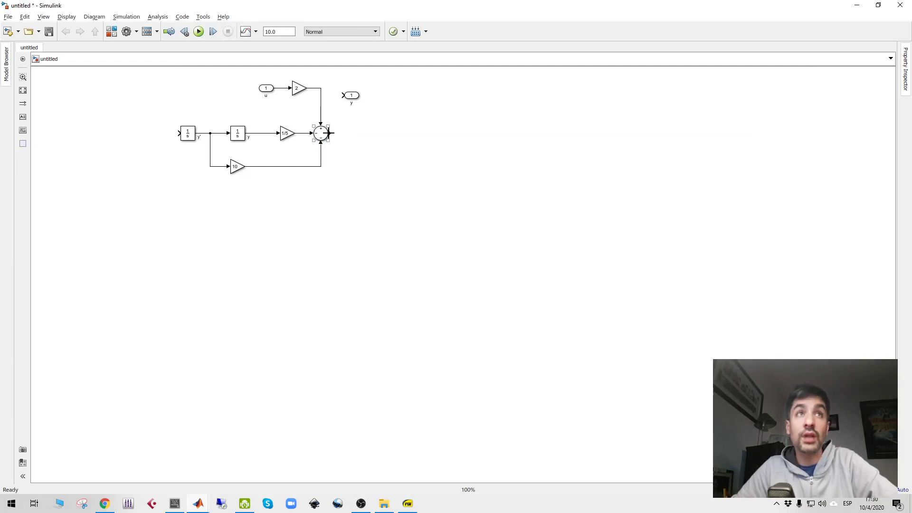
drag(330, 133, 187, 213)
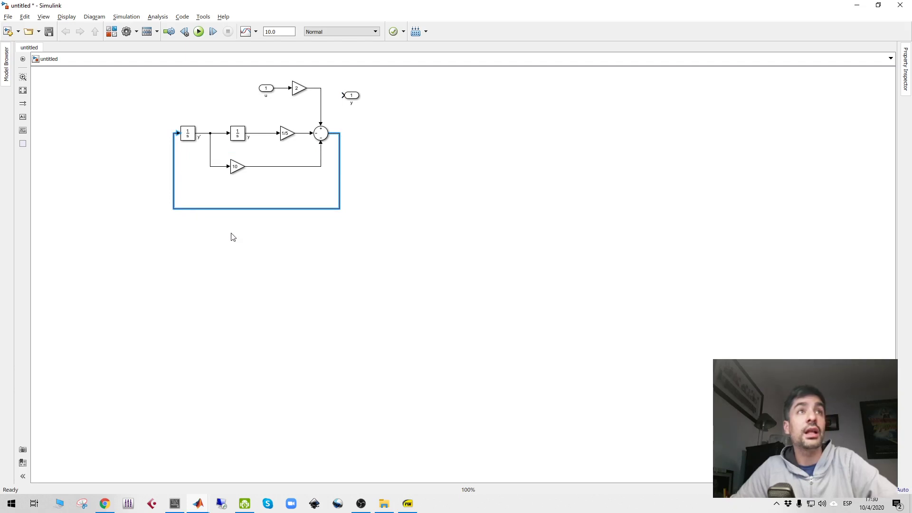
click(225, 217)
- Move output port y above the 1/5 gain and connect it to a branch of the second integrator's output
key(alt+Tab)
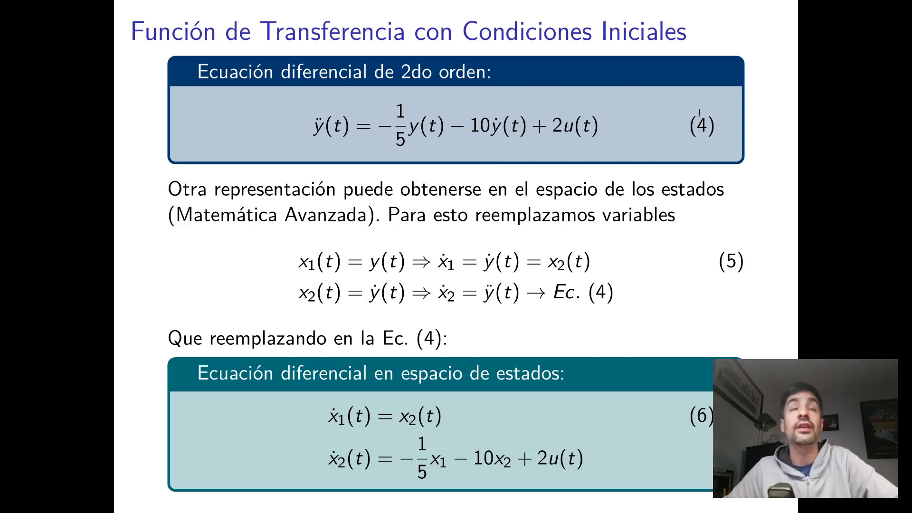
key(alt+Tab)
drag(351, 98, 263, 132)
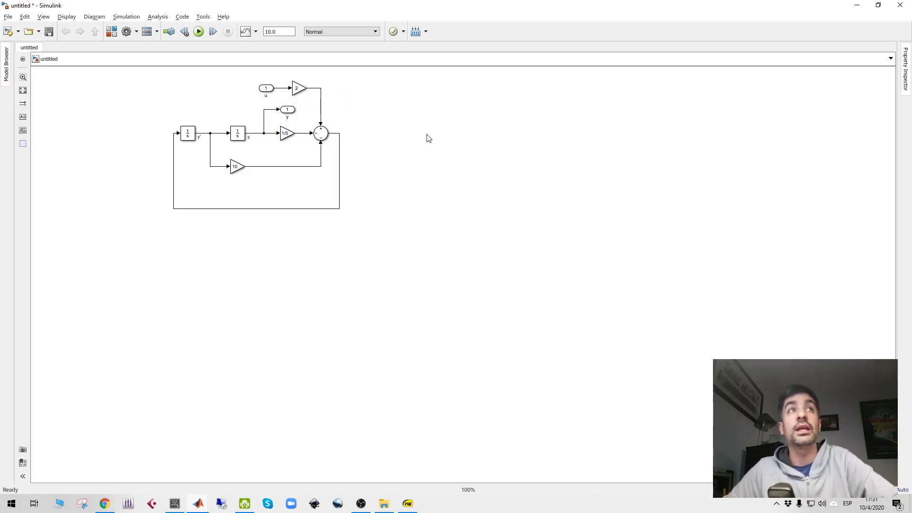
- Review the transfer function model on the previous slide and set the initial condition of the y integrator to 15
key(alt+Tab)
key(Left)
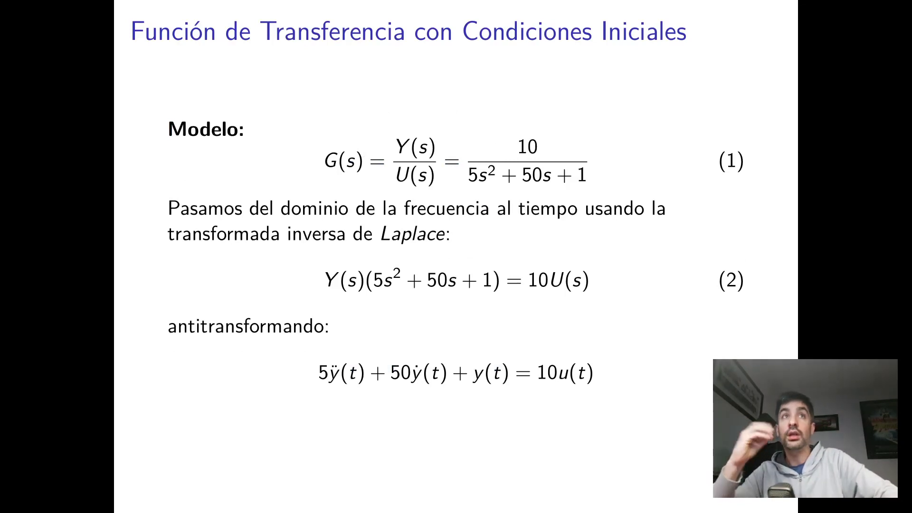
key(alt+Tab)
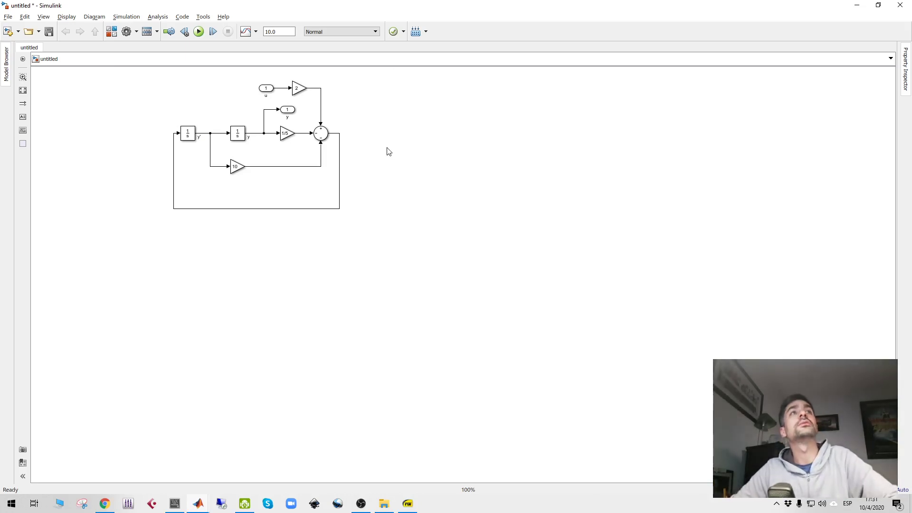
click(240, 139)
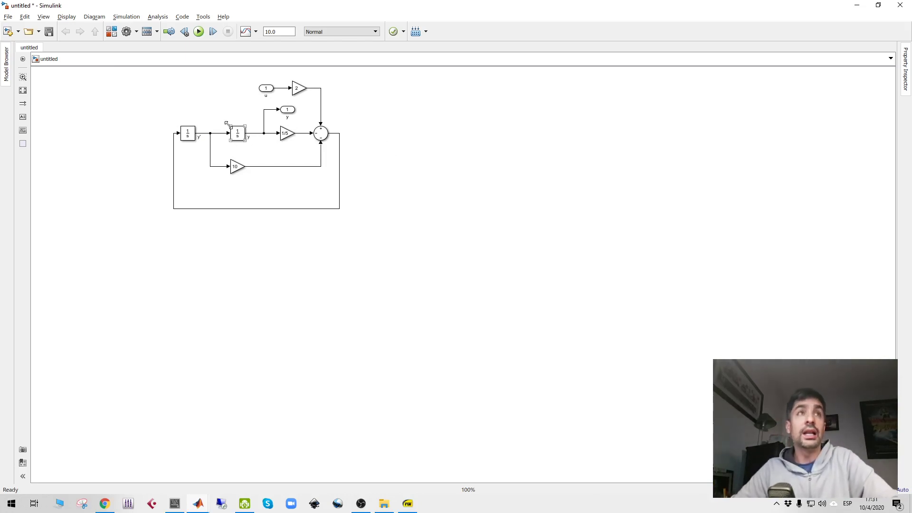
double_click(239, 138)
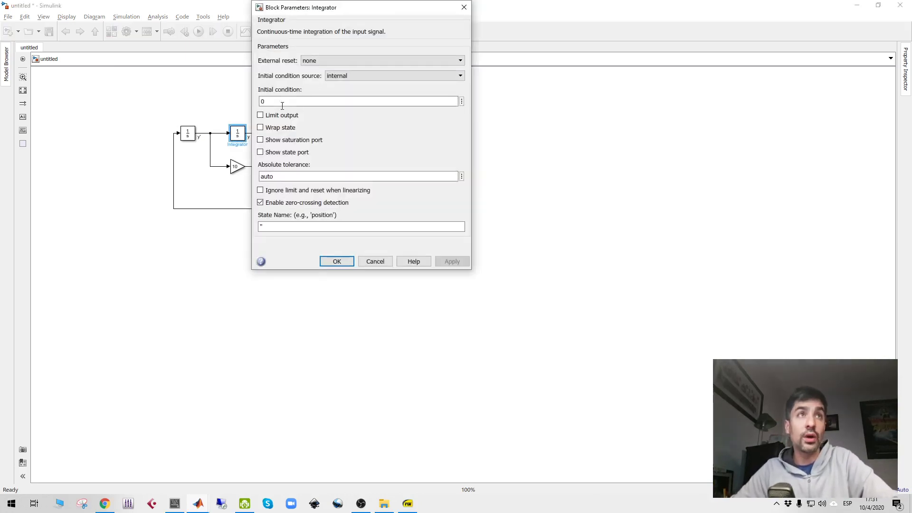
text(15)
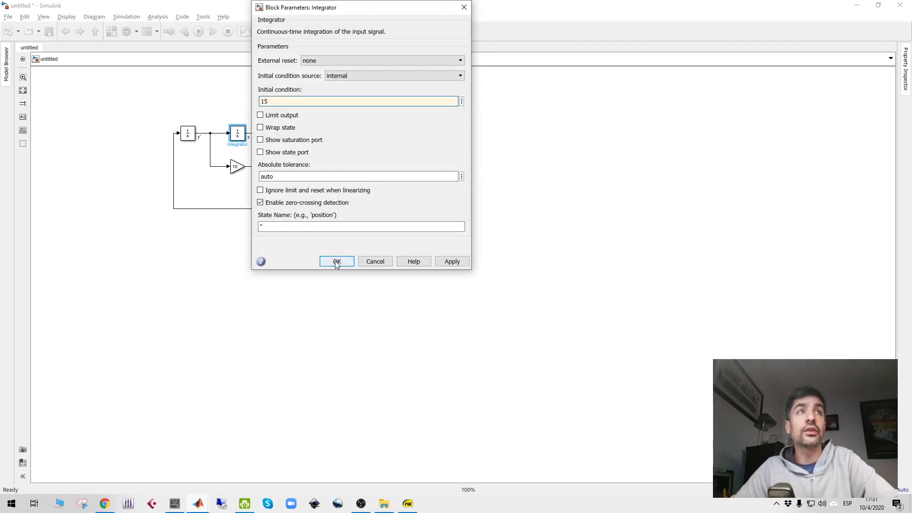
drag(368, 15, 525, 69)
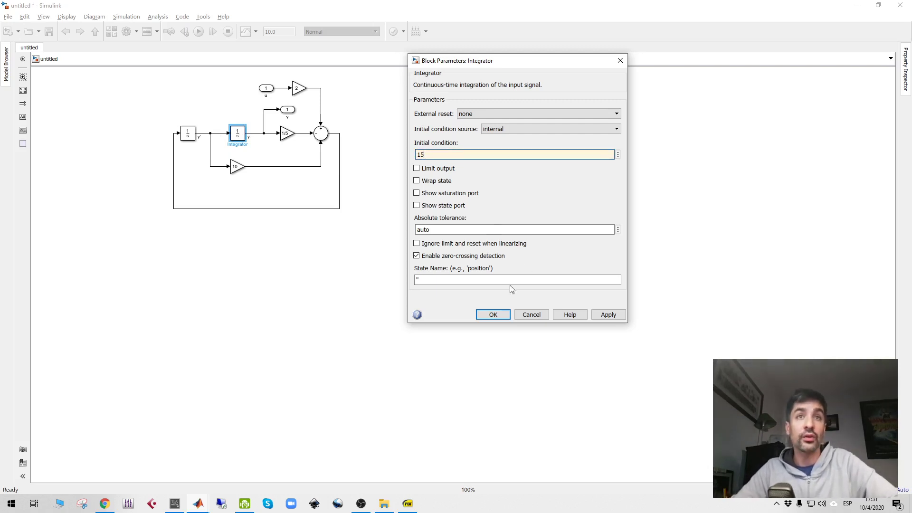
click(437, 156)
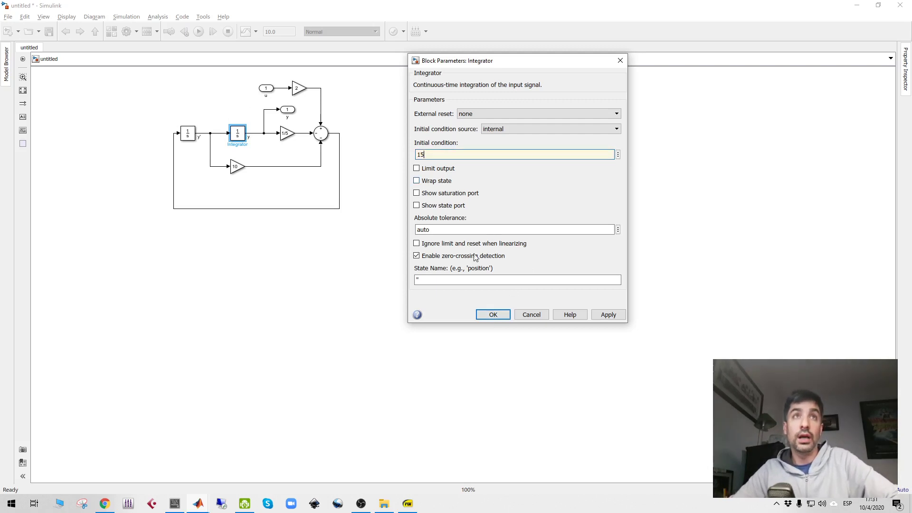
click(493, 315)
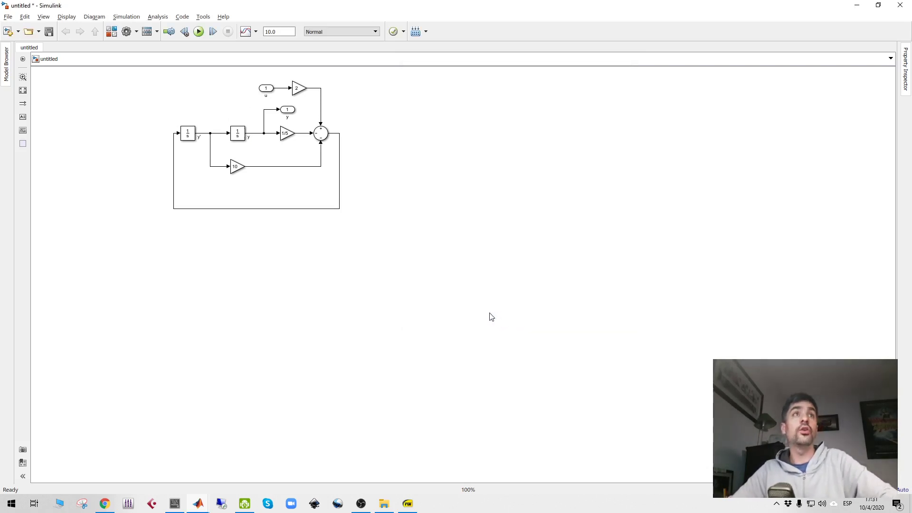
click(492, 318)
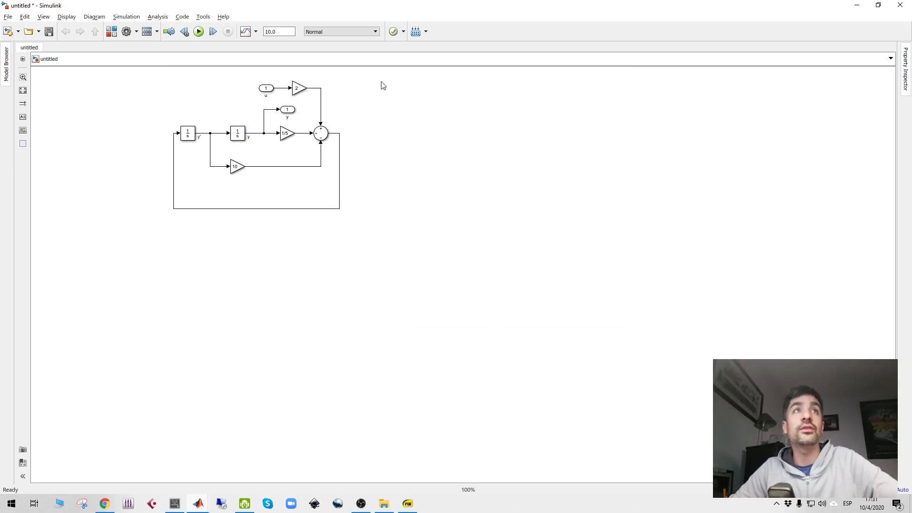
- Group the entire block diagram into a subsystem and align ports u and y on either side of it
drag(379, 72, 157, 242)
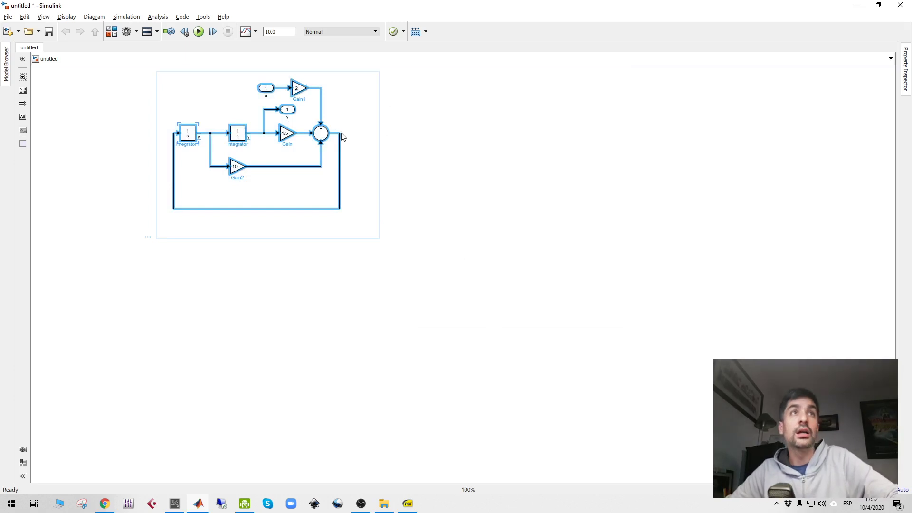
mouse_move(151, 236)
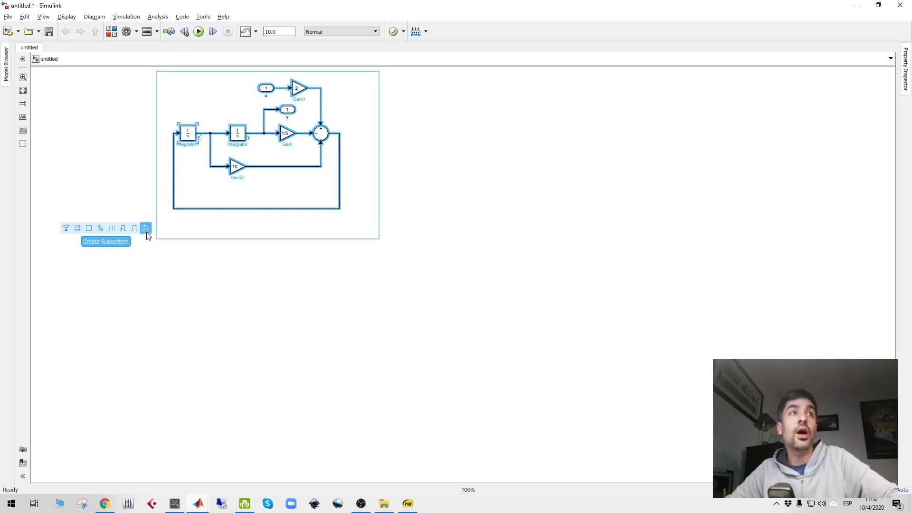
right_click(322, 134)
click(392, 212)
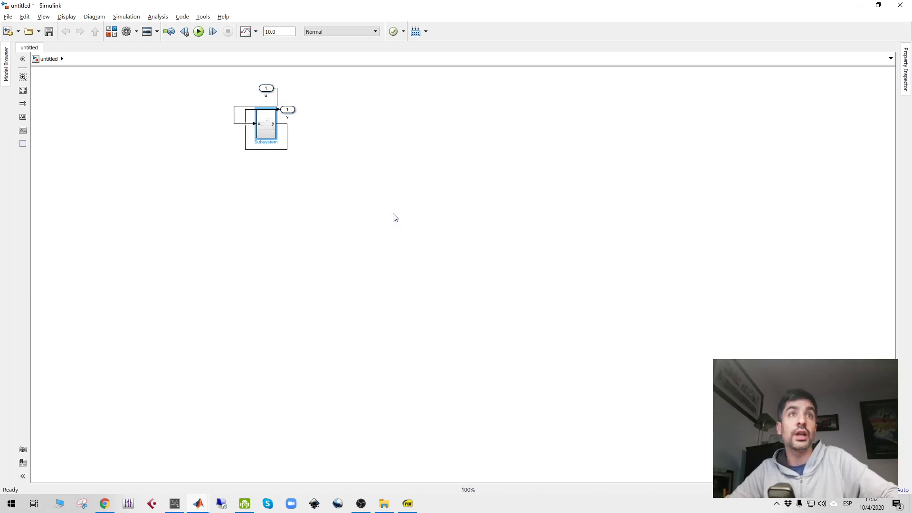
drag(289, 110, 324, 126)
drag(267, 90, 221, 127)
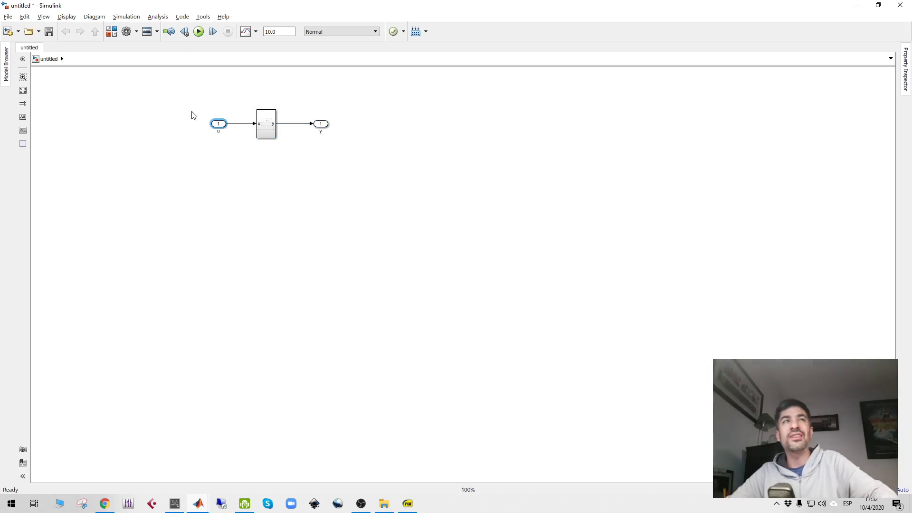
- Add a Scope block from the Sinks library and a Step block from the Sources library near the subsystem
click(107, 36)
click(84, 170)
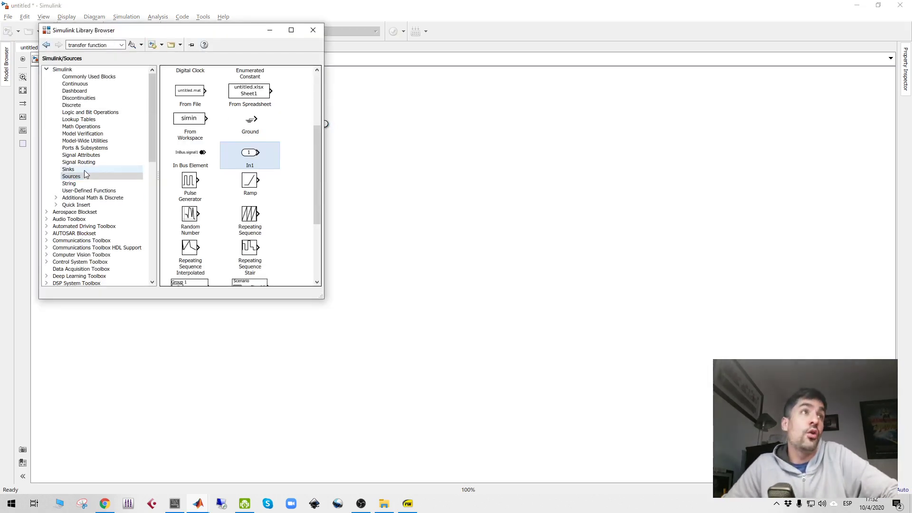
drag(236, 112, 379, 128)
click(151, 84)
click(68, 183)
click(71, 177)
scroll(249, 209, down, 3)
scroll(249, 208, down, 3)
drag(190, 229, 226, 172)
- Delete the outer input port u and output port y together with their signal lines
drag(193, 108, 253, 139)
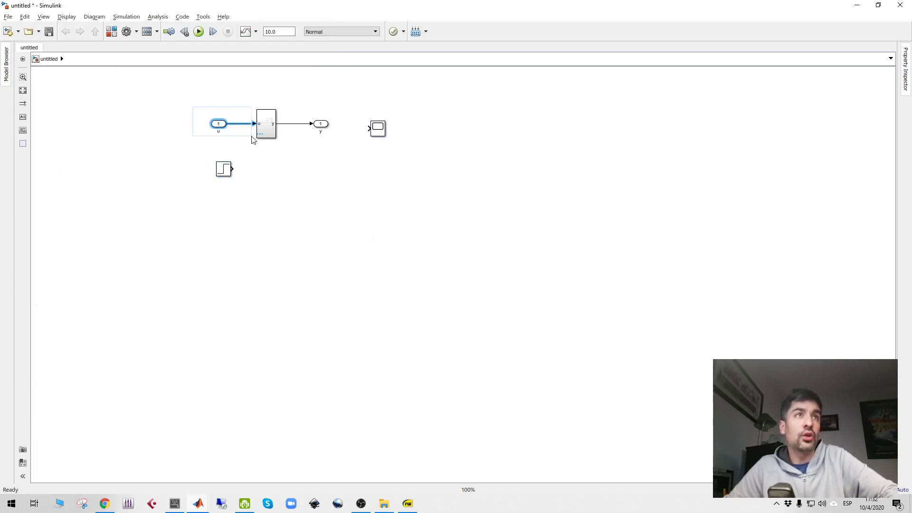
key(Delete)
drag(344, 112, 299, 151)
key(Delete)
- Check the subsystem's contents, return to the top level, and connect the Step to input u and the Scope to output y
double_click(264, 124)
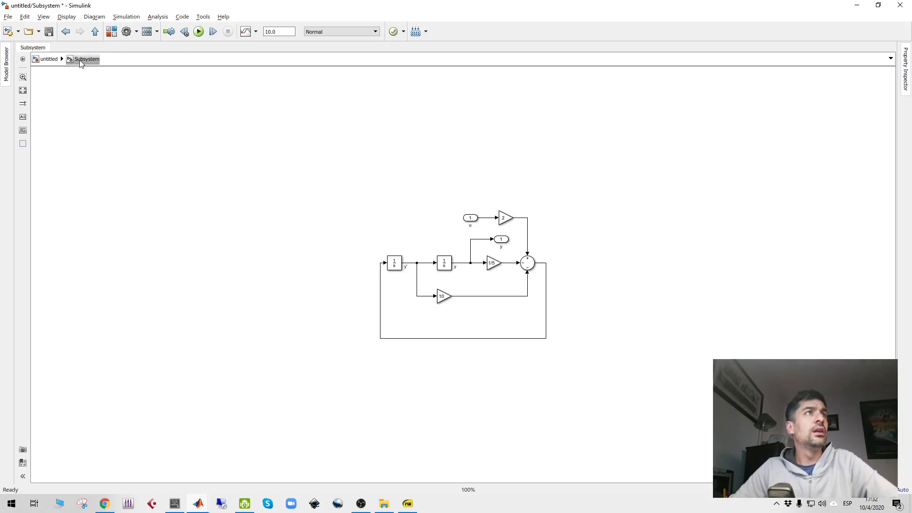
click(49, 59)
mouse_move(230, 177)
mouse_down()
mouse_move(230, 138)
mouse_move(247, 126)
mouse_up()
drag(374, 131, 305, 127)
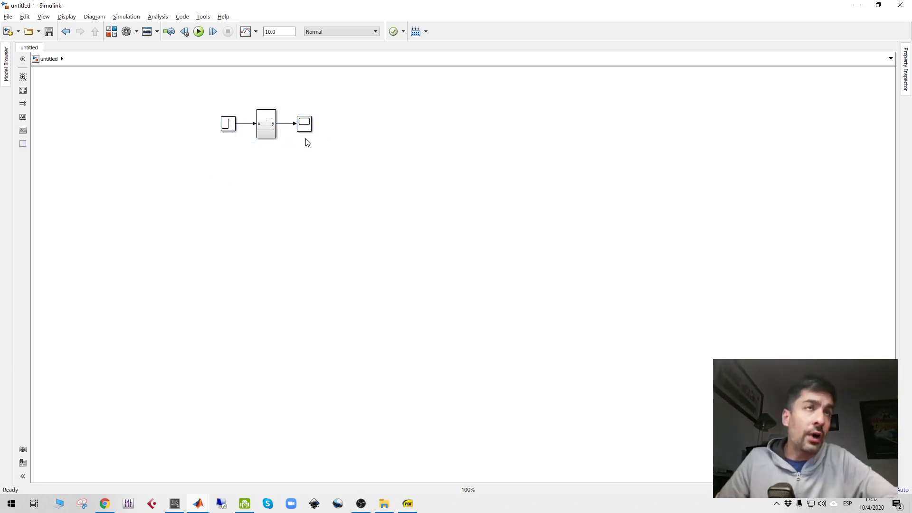
- Configure the Step block with a step time of 0 and a final value of 5
click(263, 128)
double_click(228, 124)
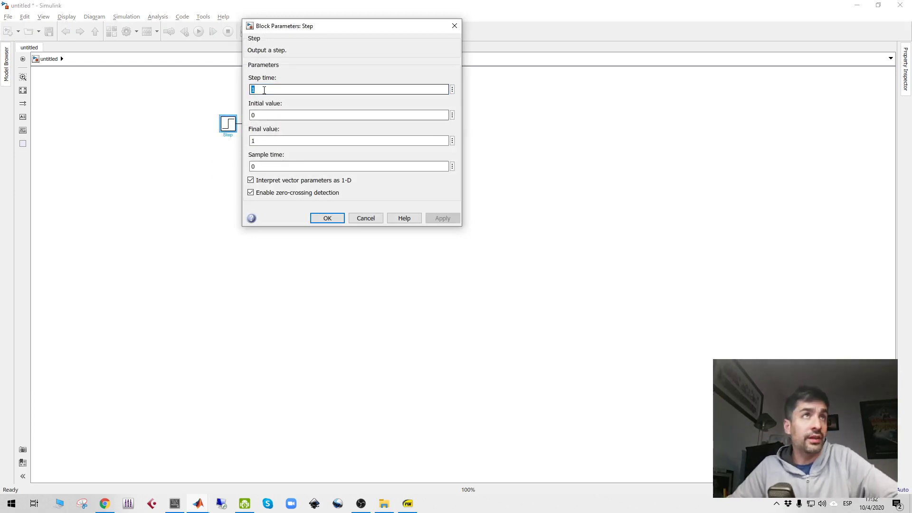
text(0)
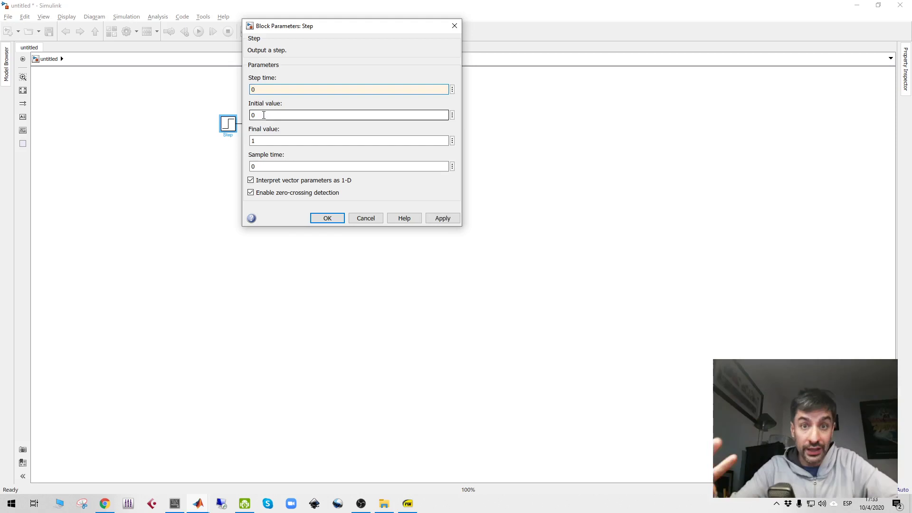
double_click(282, 144)
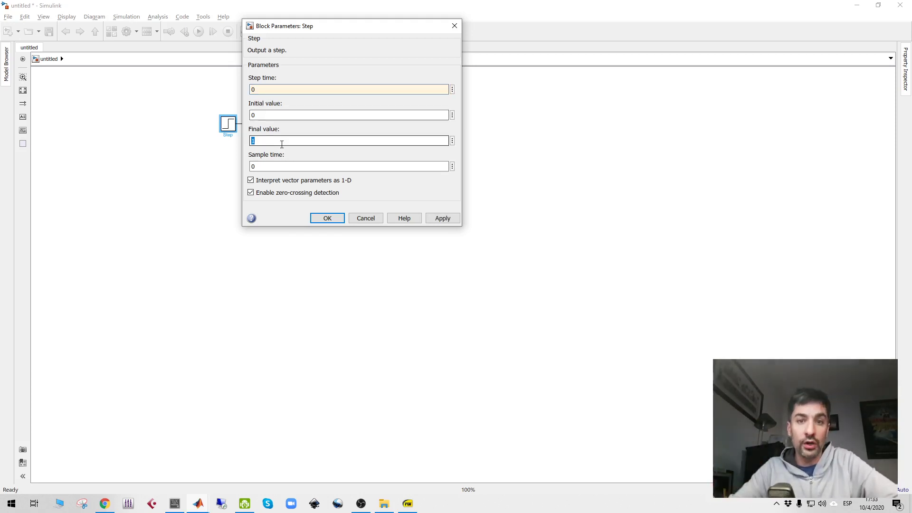
text(5)
click(327, 218)
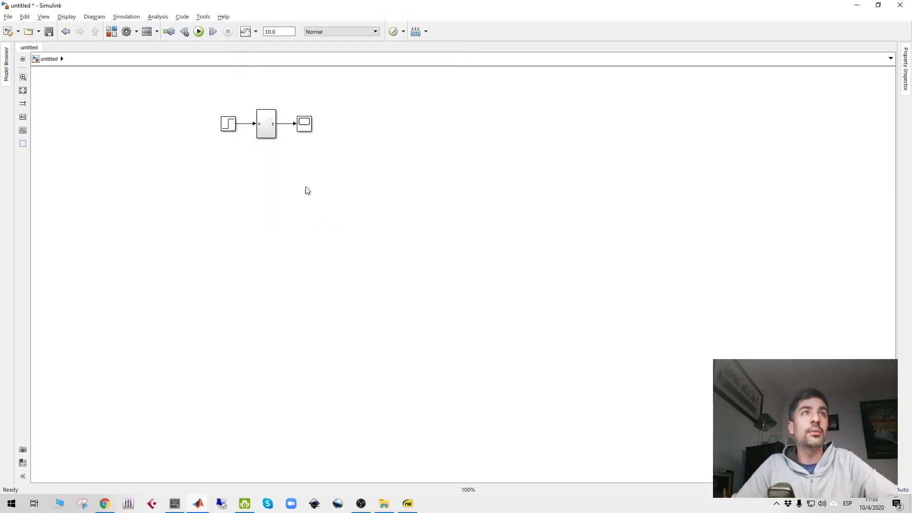
- Set the simulation stop time to 300 and run the model
click(271, 31)
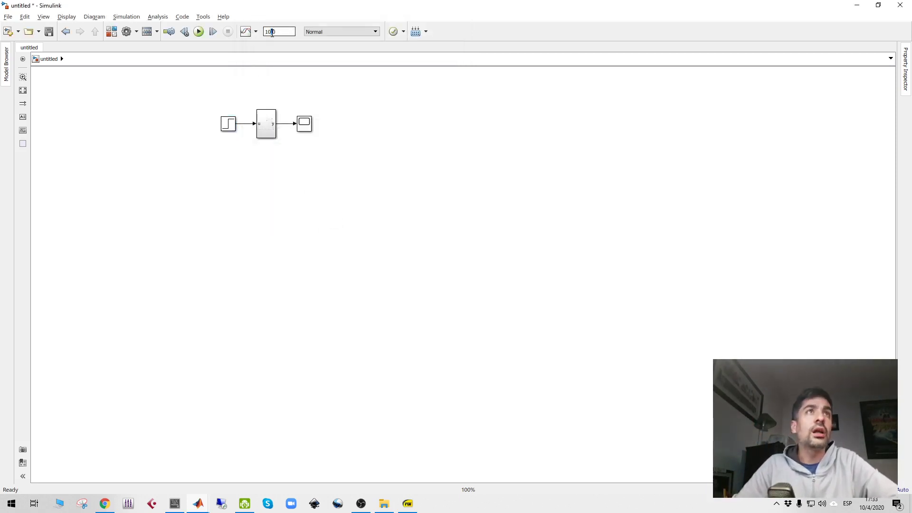
text(300)
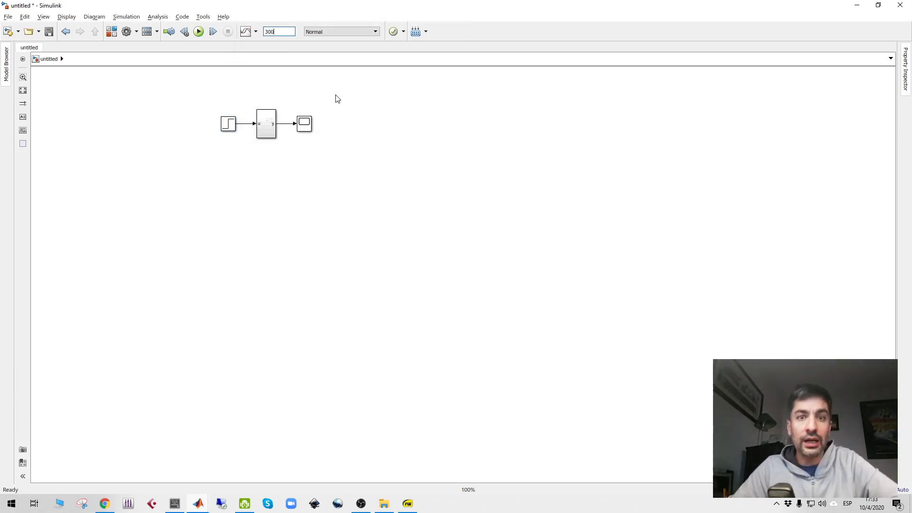
click(199, 32)
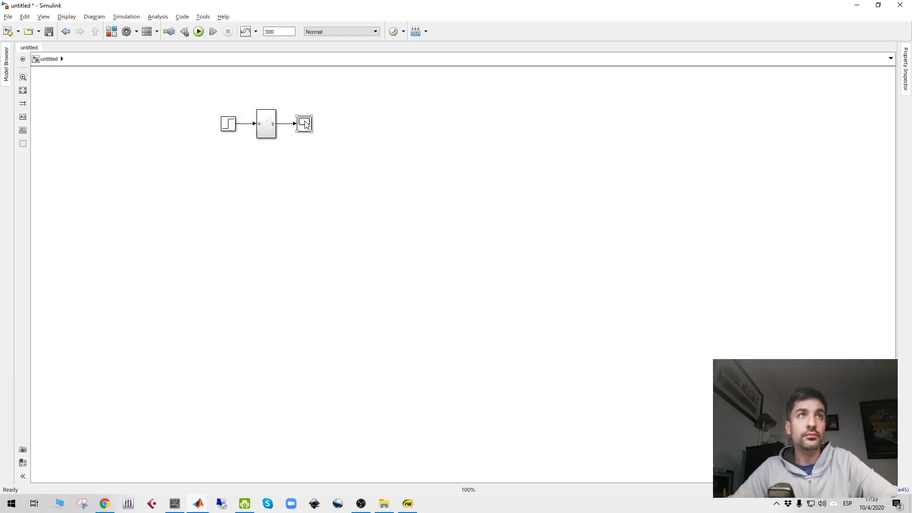
- Examine the step response of output y in the Scope and close the plot
click(303, 125)
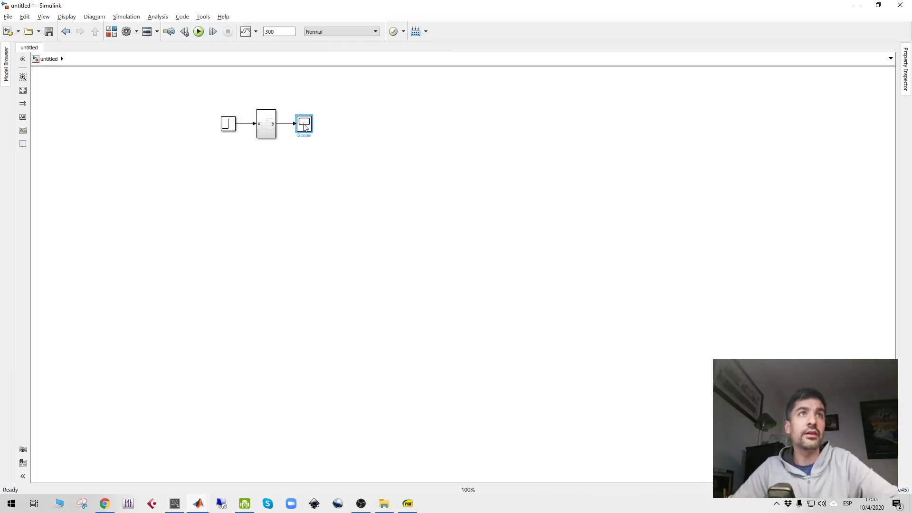
double_click(305, 127)
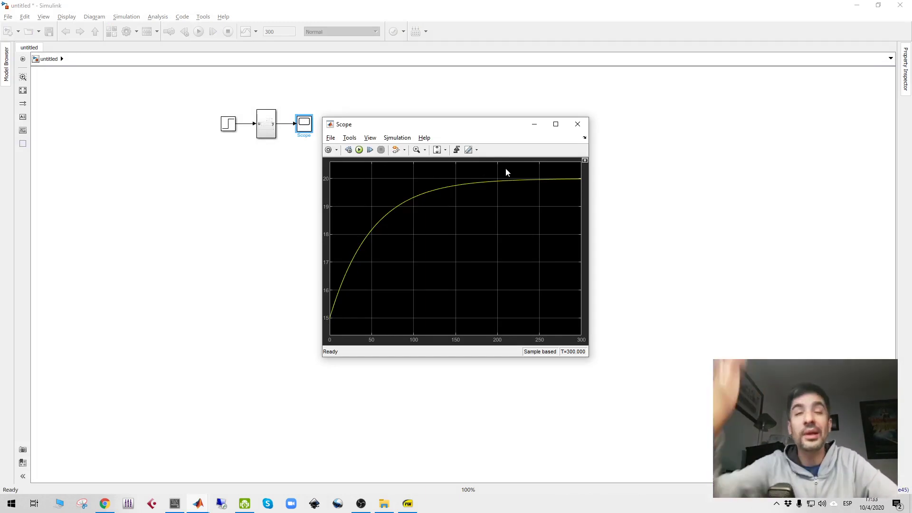
click(624, 131)
key(alt+Tab)
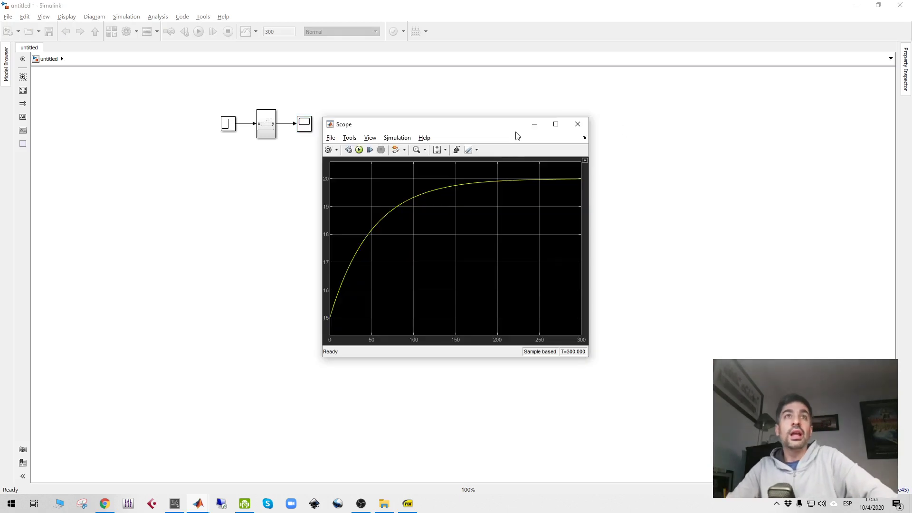
click(574, 131)
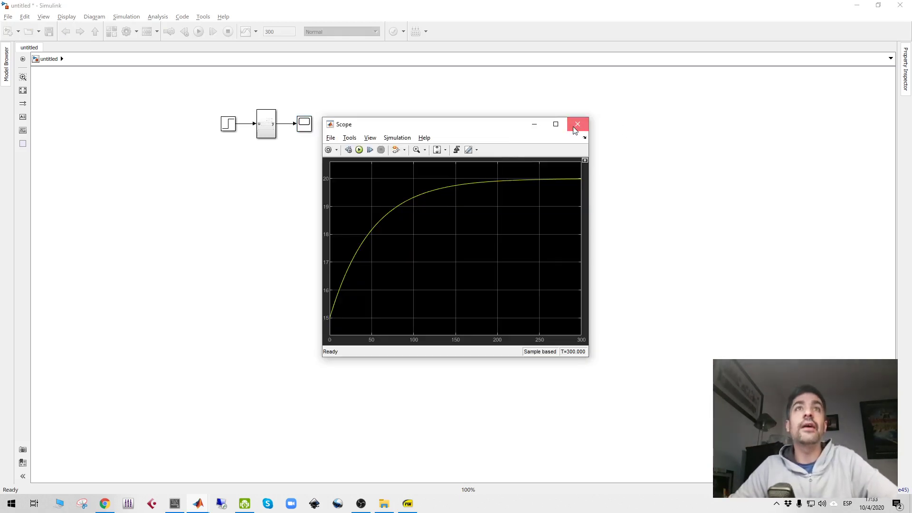
key(alt+Tab)
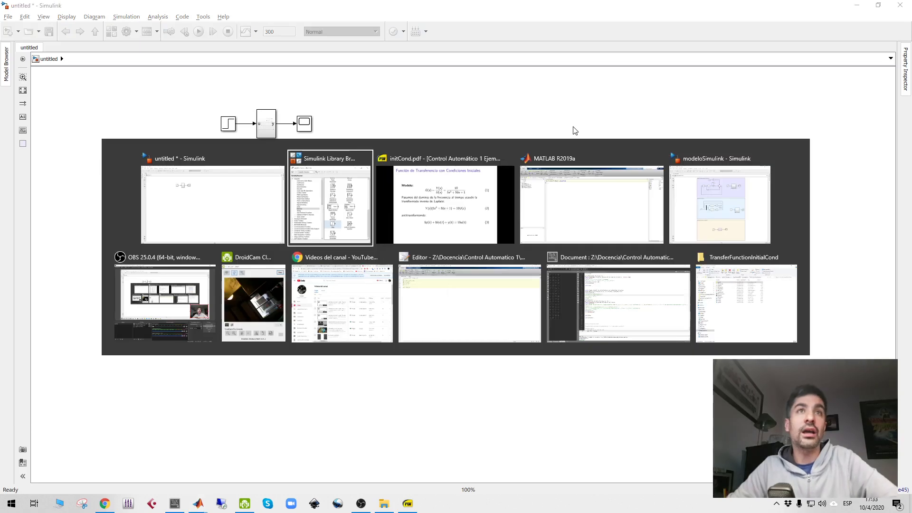
key(Escape)
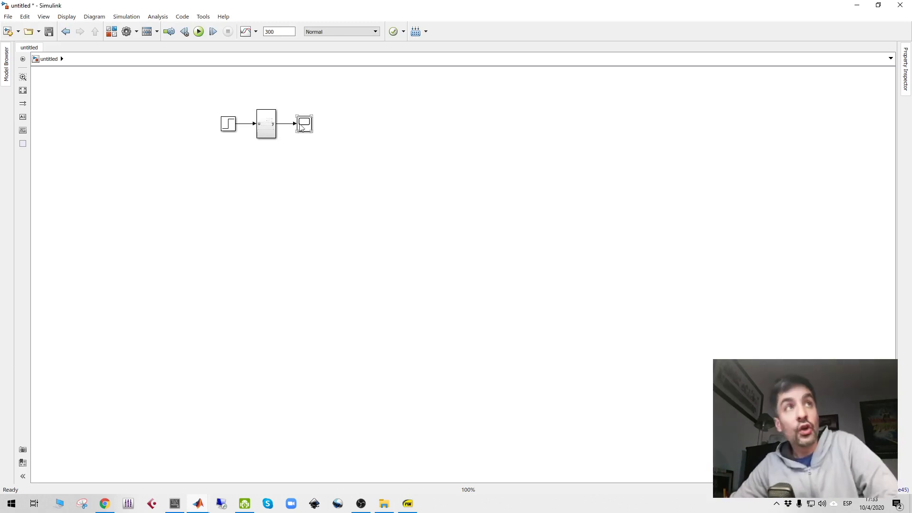
- Switch to the initCond.pdf slides and review the transfer function model and its differential equation
key(alt+Tab)
key(alt+Tab)
key(alt+Tab)
key(alt+Tab)
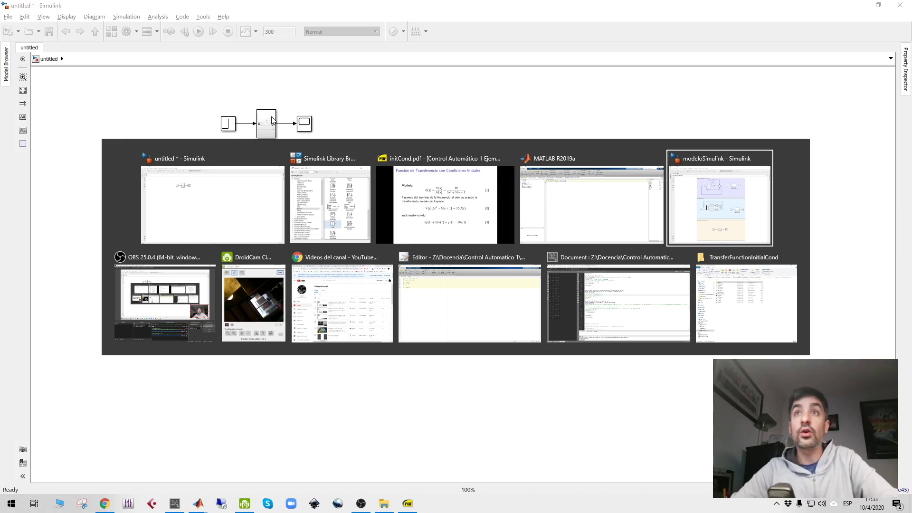
key(alt+shift+Tab)
key(alt+shift+Tab)
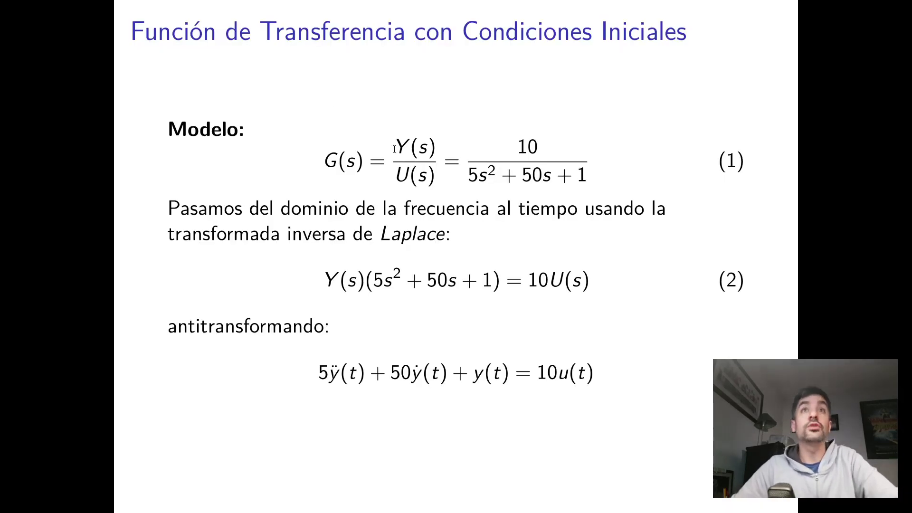
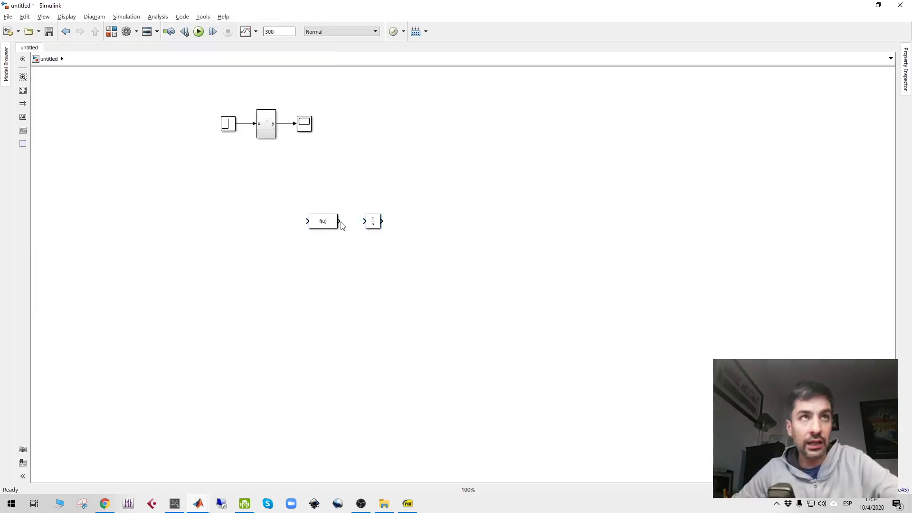
- Connect the f(u) function block to the integrator and duplicate the pair directly below
drag(339, 221, 366, 221)
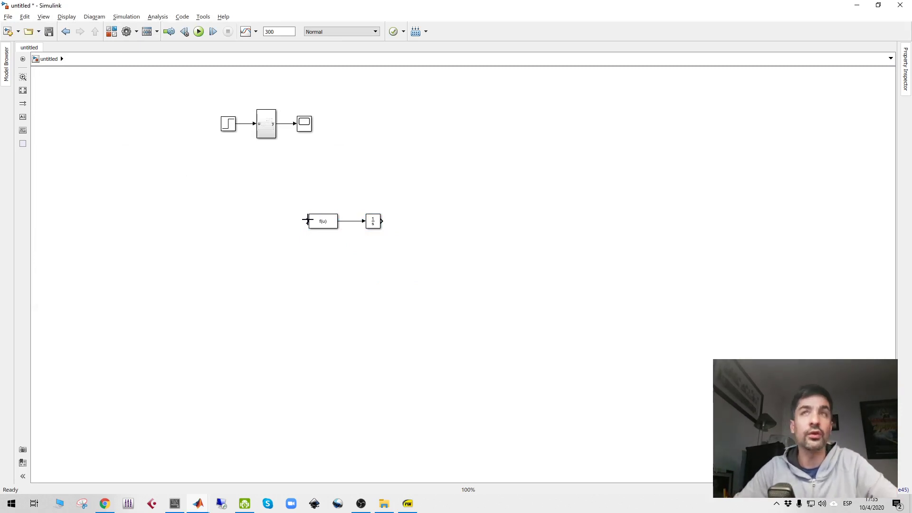
drag(279, 201, 354, 258)
click(294, 211)
- Check the state-space equations for ẋ1 and ẋ2 on the slide and return to the untitled Simulink model
key(alt+Tab)
key(alt+Tab)
key(alt+Tab)
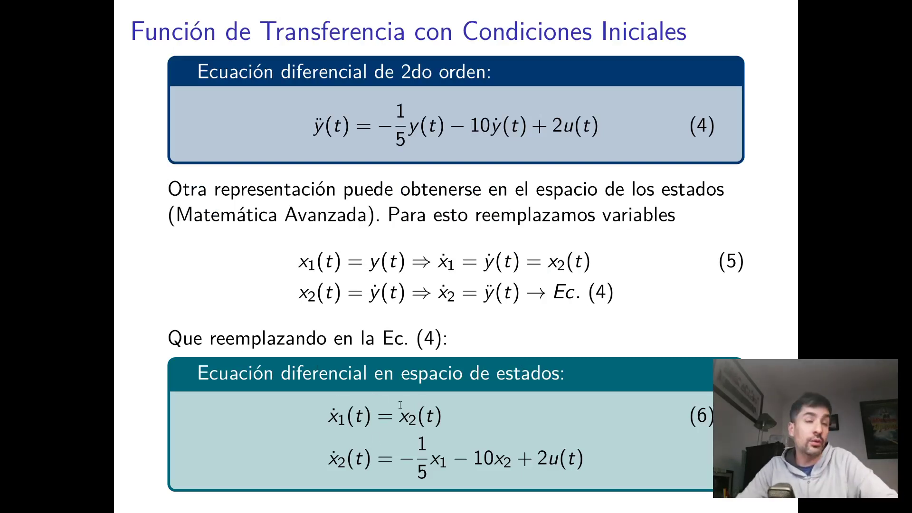
key(alt+Tab)
key(alt+Tab)
key(alt+Tab)
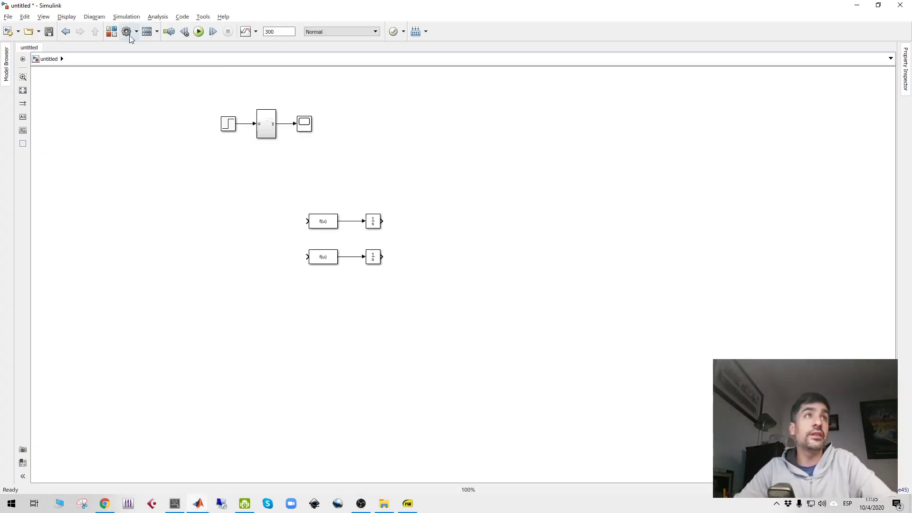
- Add a three-input Mux block from the Signal Routing library ahead of the two function blocks
click(112, 31)
click(93, 162)
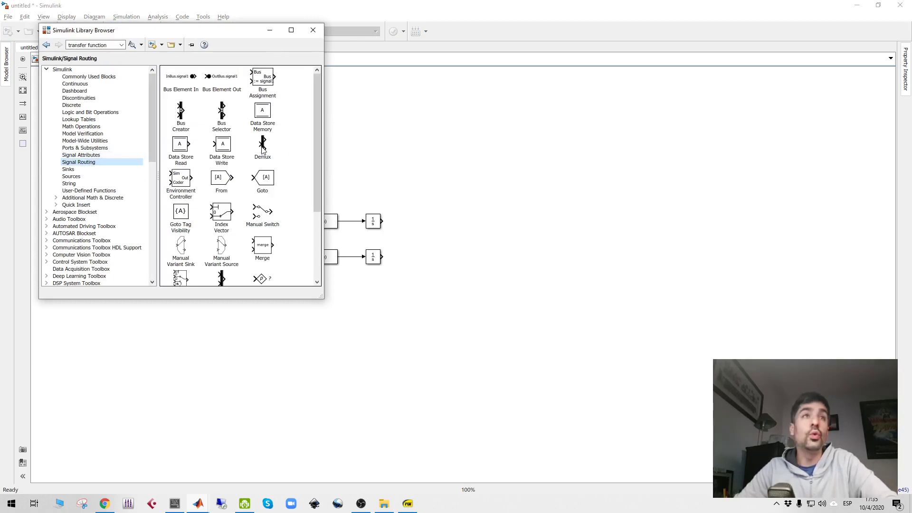
click(222, 280)
drag(223, 257, 380, 287)
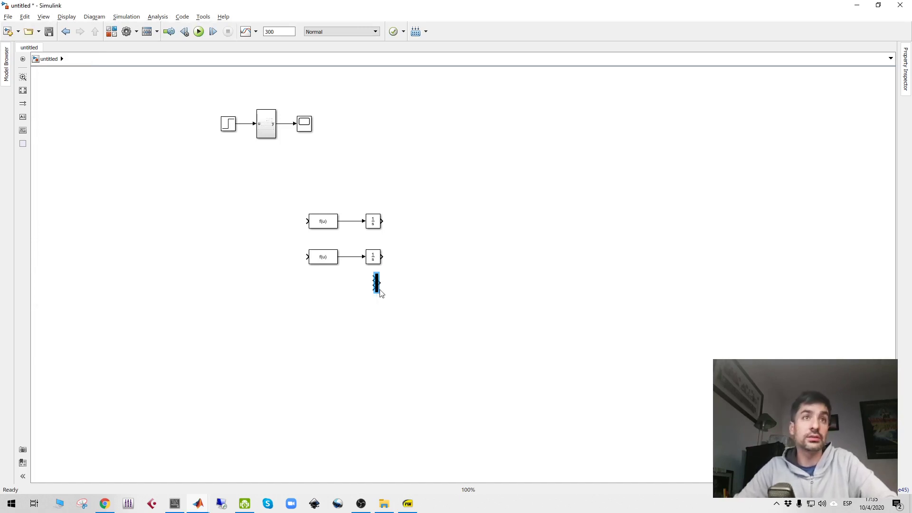
drag(375, 293, 267, 255)
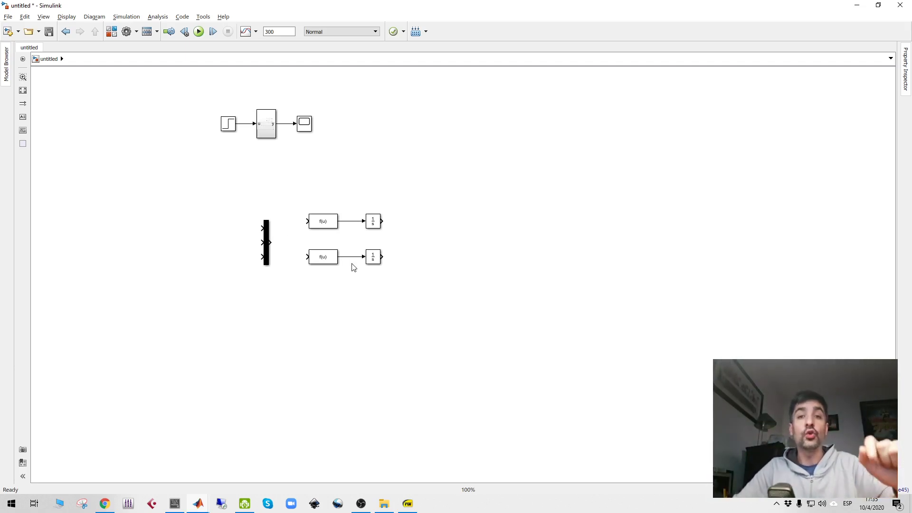
- Rename the upper function block f1 and the lower one f2
click(323, 222)
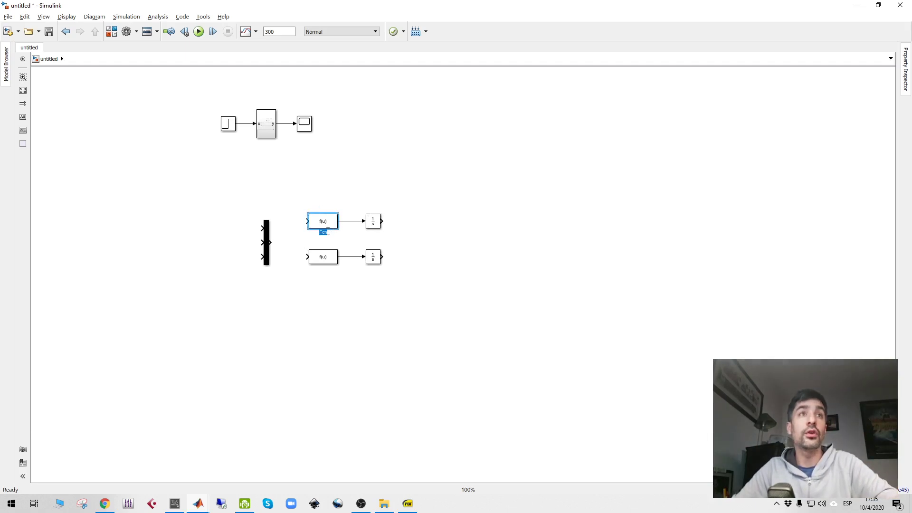
text(f1)
click(327, 263)
double_click(327, 268)
text(f2)
click(343, 284)
- Move the Mux closer to the function blocks and connect its output to both f1 and f2
click(334, 226)
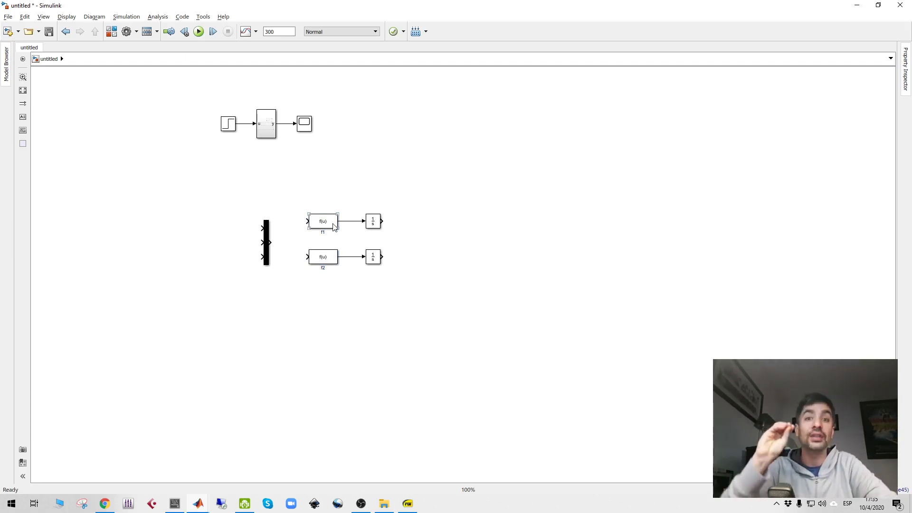
click(267, 244)
drag(267, 245, 306, 221)
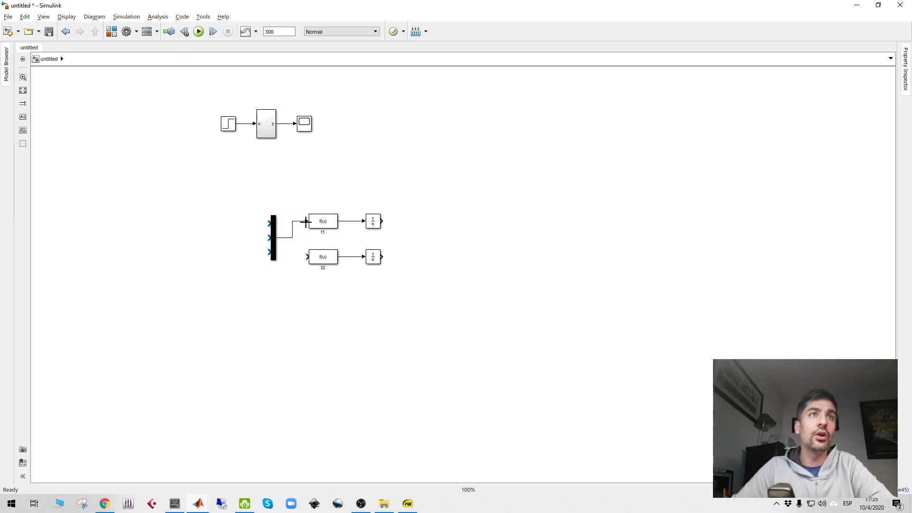
drag(307, 256, 292, 237)
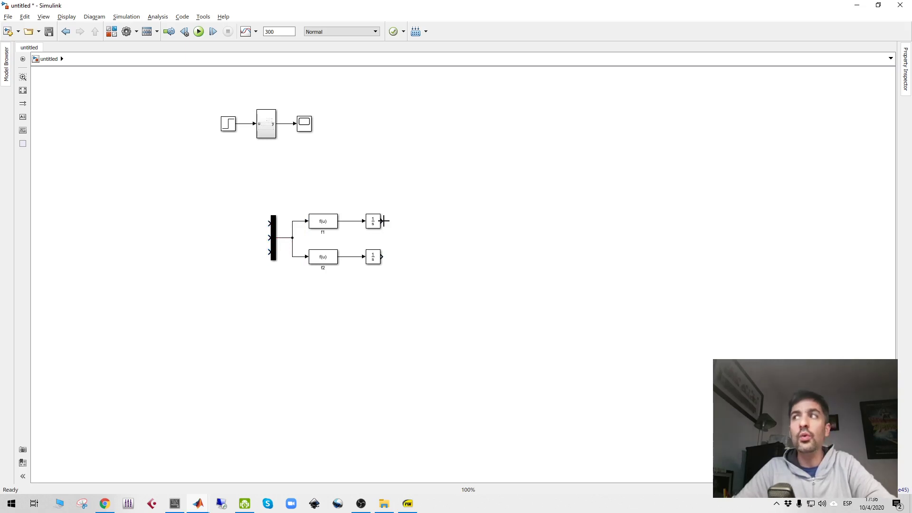
- Feed the upper and lower integrator outputs back to the Mux's first and second inputs, routing the lines in separate loops above the blocks
mouse_move(383, 221)
mouse_down()
mouse_move(290, 185)
mouse_move(264, 212)
mouse_move(268, 223)
mouse_up()
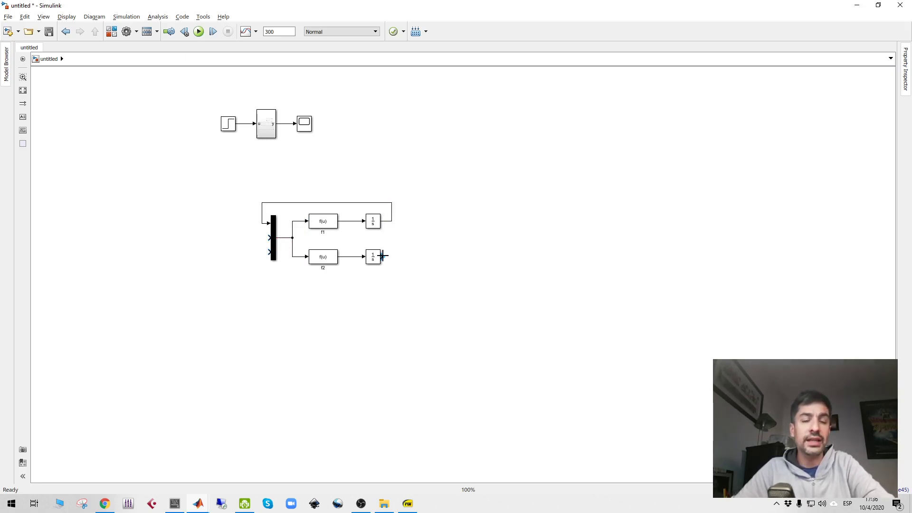
mouse_move(382, 256)
mouse_down()
mouse_move(395, 197)
mouse_move(242, 198)
mouse_move(244, 237)
mouse_move(268, 237)
mouse_up()
drag(291, 280, 286, 179)
drag(387, 196, 416, 195)
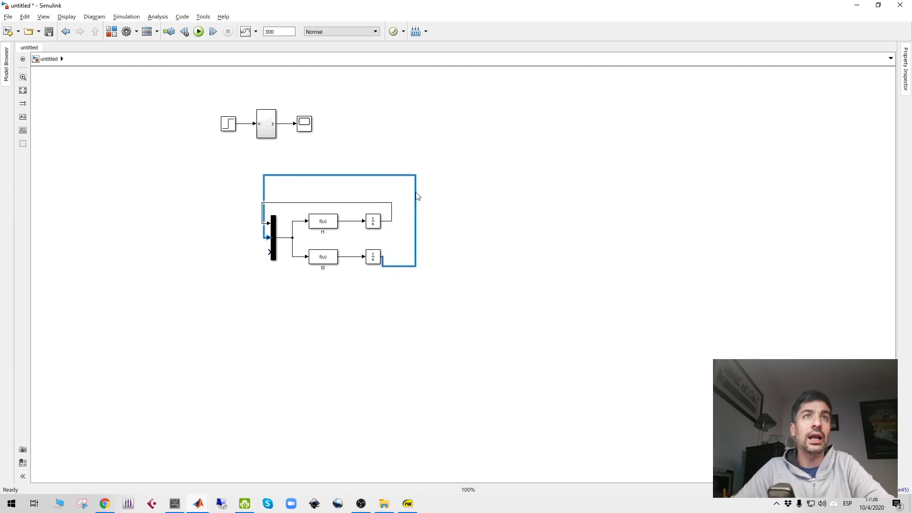
drag(264, 197, 249, 197)
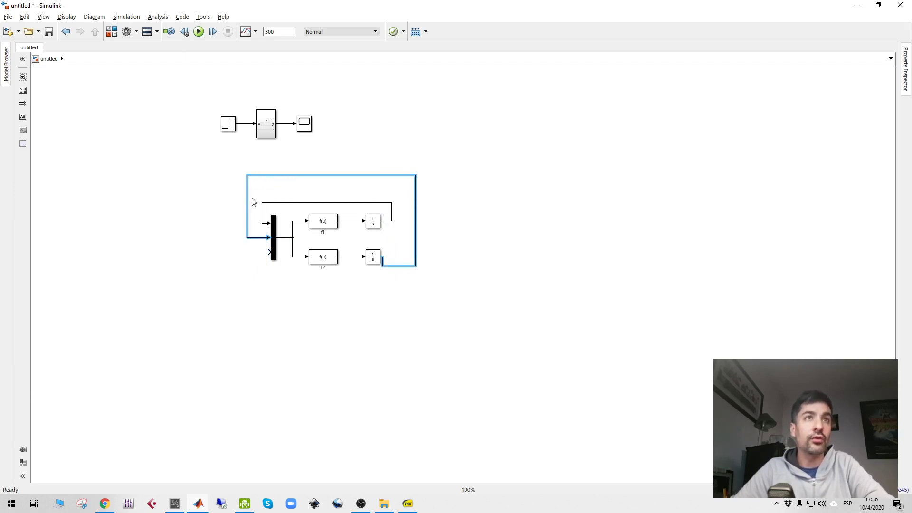
click(418, 274)
drag(405, 267, 401, 257)
click(404, 297)
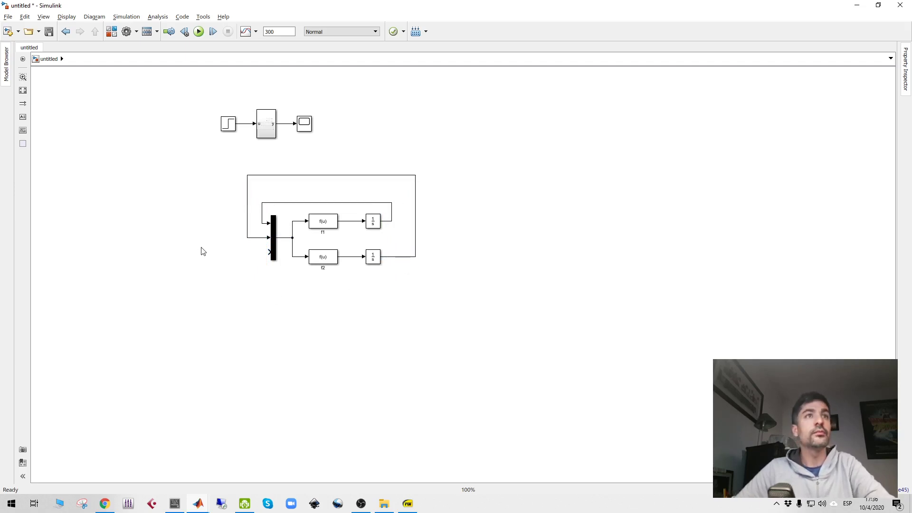
- Add an In1 input port from the Sources library, connect it to the Mux's third input and name it u
click(112, 32)
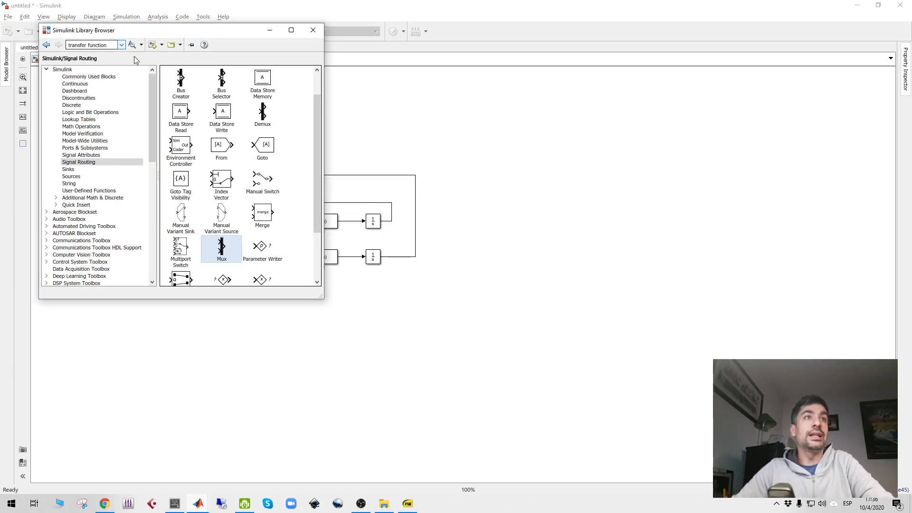
click(78, 177)
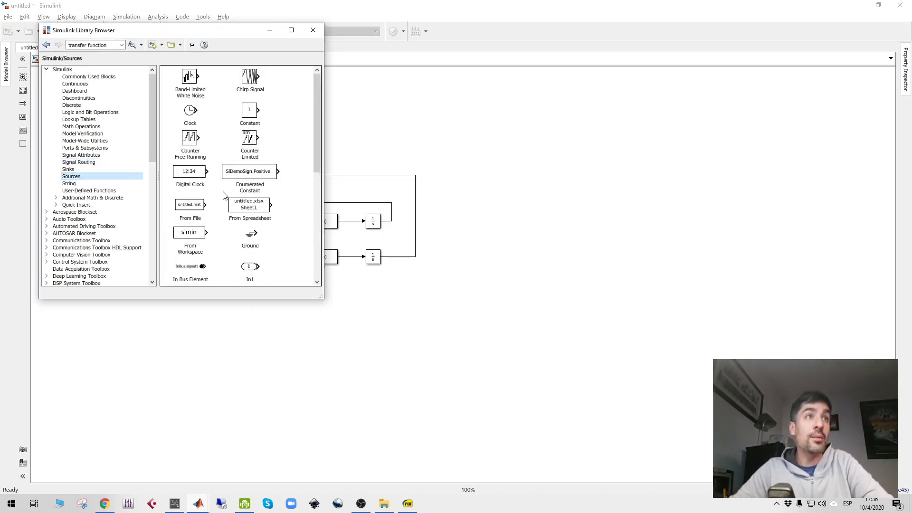
scroll(202, 234, down, 10)
scroll(202, 234, up, 3)
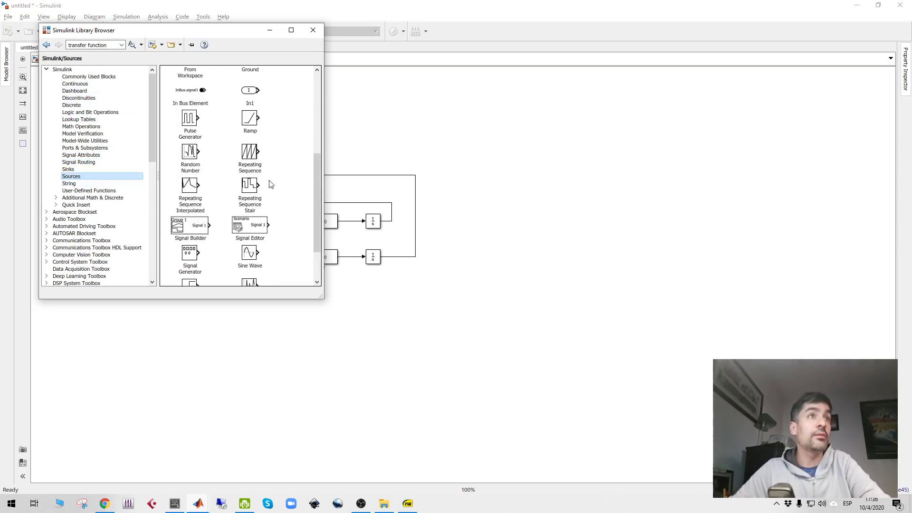
scroll(272, 188, up, 9)
drag(248, 261, 232, 253)
click(250, 254)
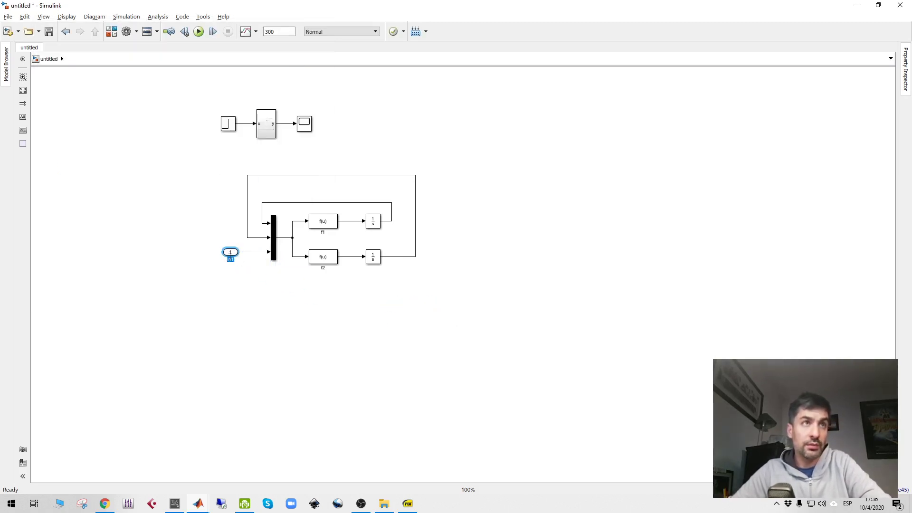
text(u)
click(274, 300)
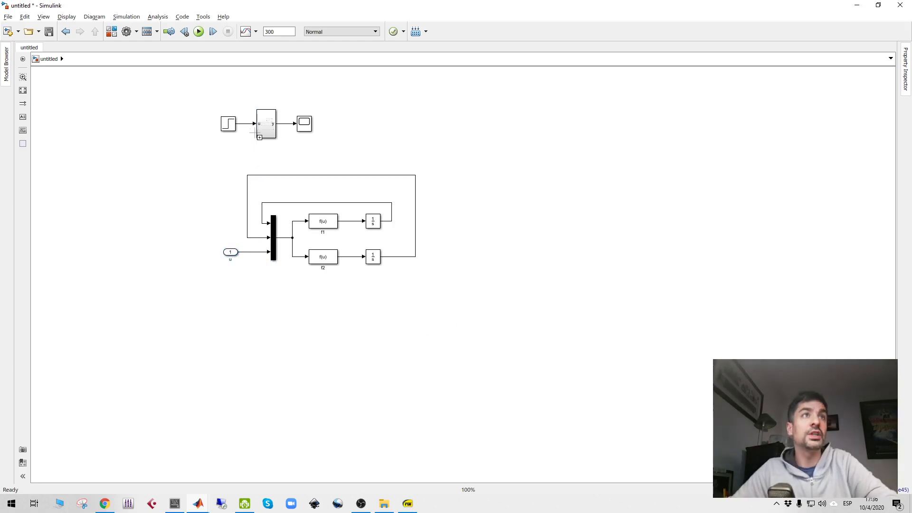
- Add an output port from the Sinks library above the upper integrator, flip it, connect it to that integrator's output line and name it y
click(112, 32)
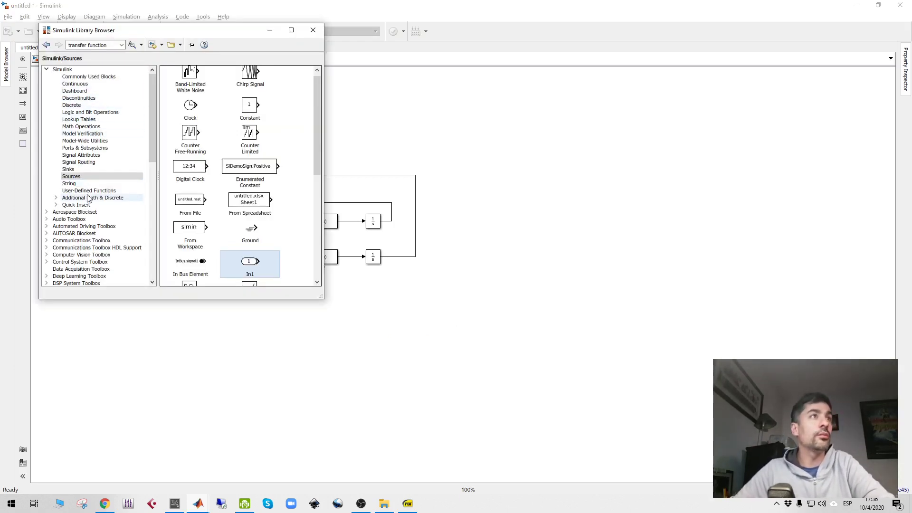
click(76, 170)
mouse_move(190, 114)
mouse_down()
mouse_move(464, 216)
mouse_move(442, 202)
mouse_move(374, 189)
mouse_move(392, 200)
mouse_up()
key(ctrl+r)
key(ctrl+r)
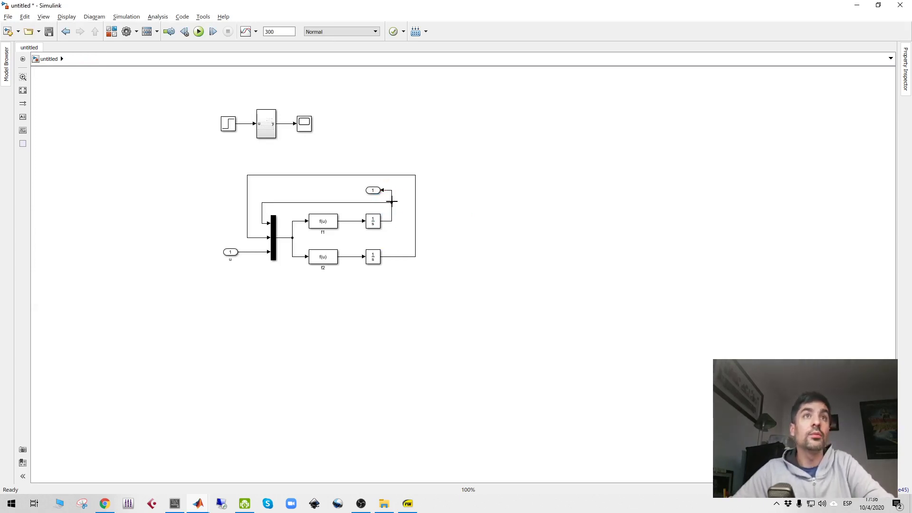
click(372, 189)
click(372, 189)
text(y)
click(457, 187)
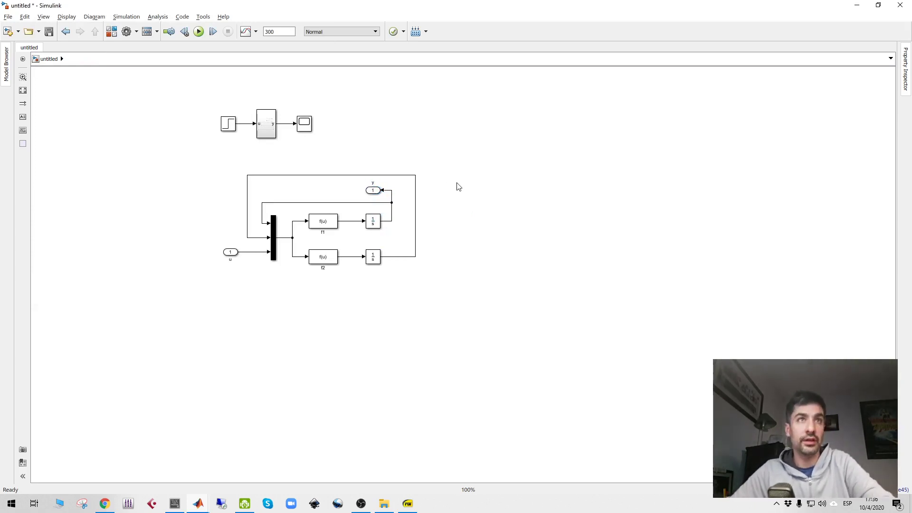
- Examine the state-space equations in the initCond.pdf slides and compare them with the three signals entering the Mux in Simulink
click(330, 221)
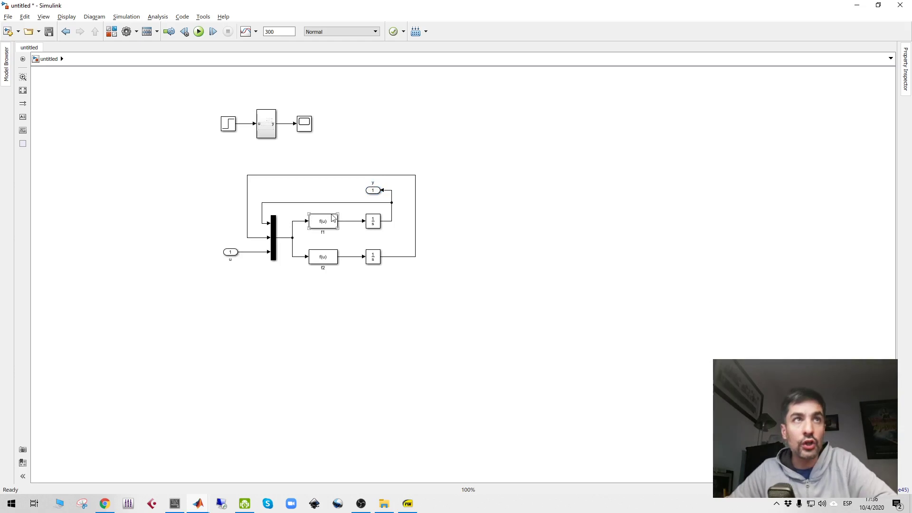
click(322, 263)
key(alt+Tab)
key(Tab)
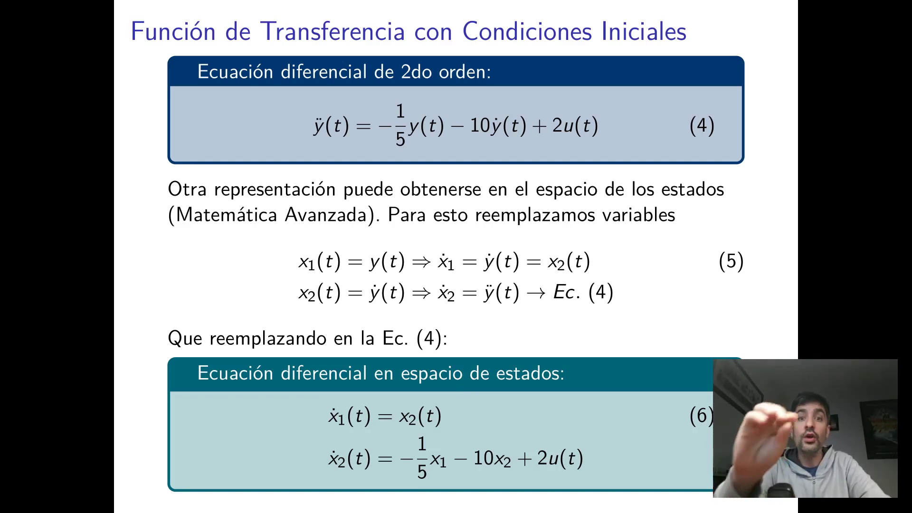
key(alt+Tab)
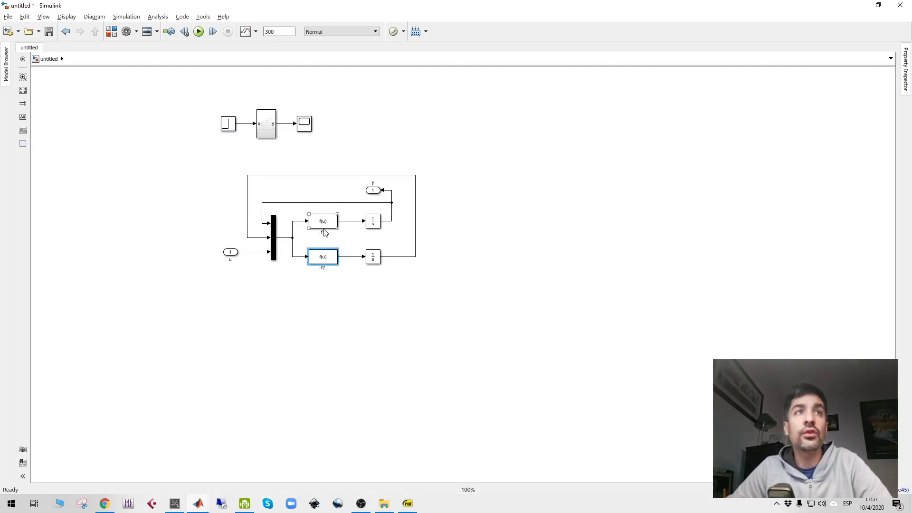
click(262, 215)
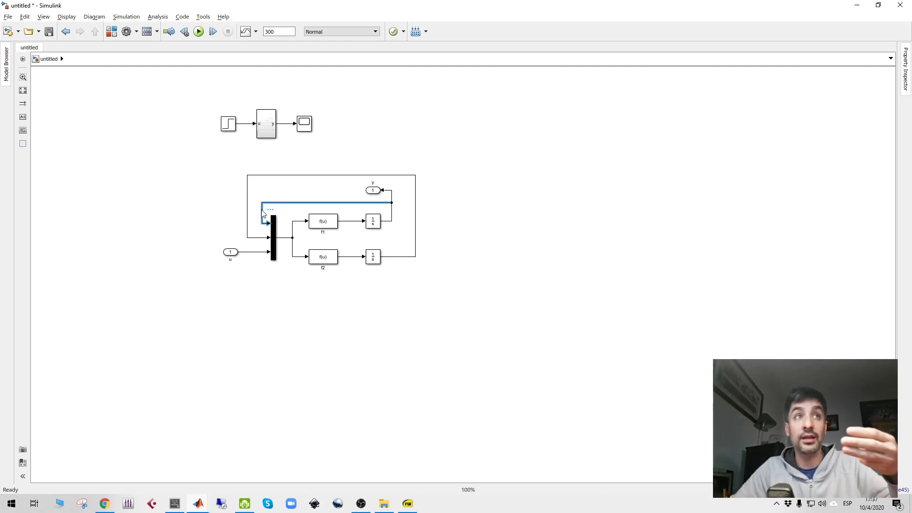
click(261, 237)
click(260, 252)
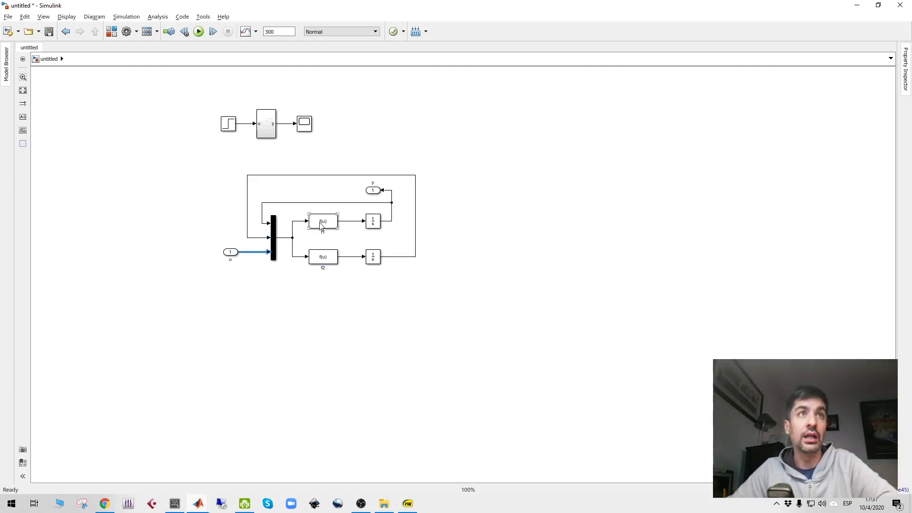
click(265, 214)
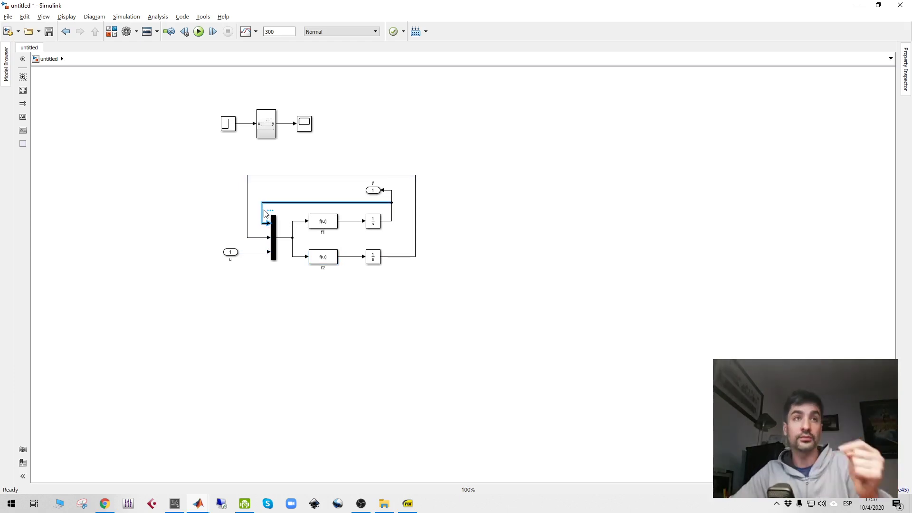
click(252, 241)
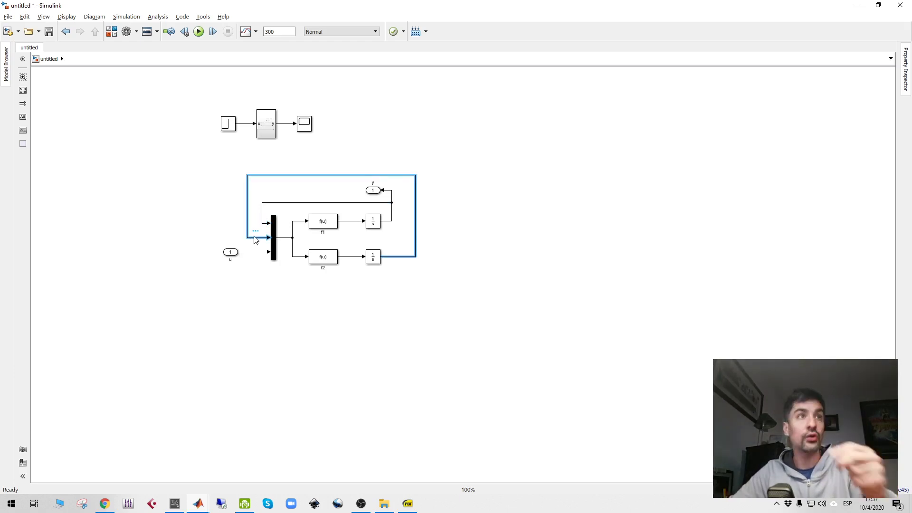
click(252, 252)
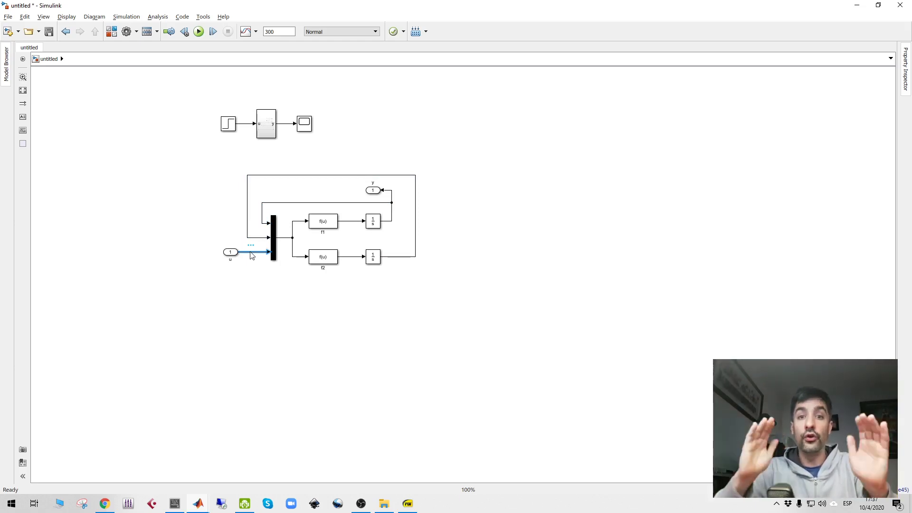
- Examine the input U(s) in the transfer function slide of initCond.pdf and the state-space equations, returning to the Simulink model
key(alt+Tab)
key(Left)
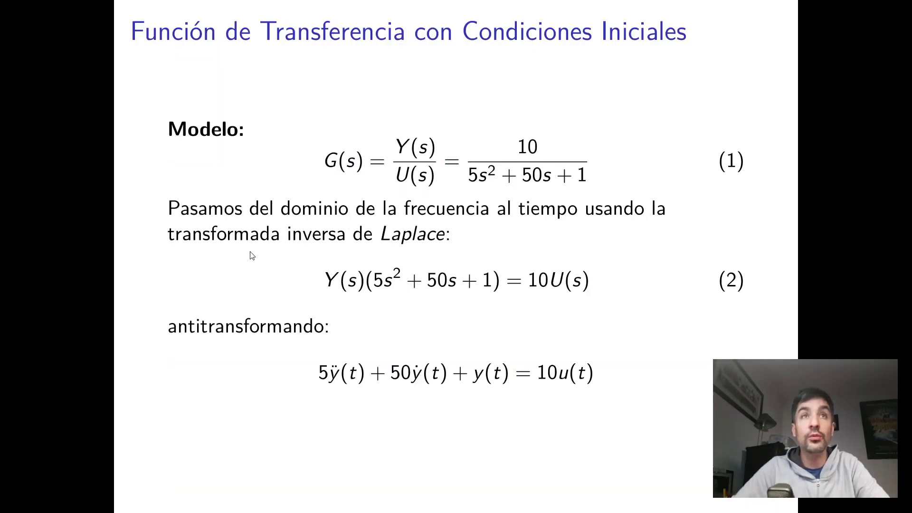
drag(433, 174, 398, 174)
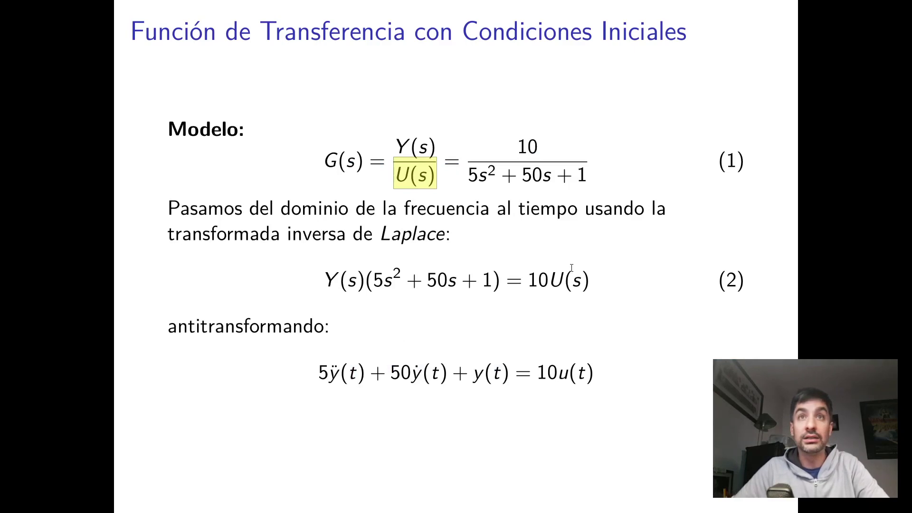
drag(583, 280, 548, 279)
key(alt+Tab)
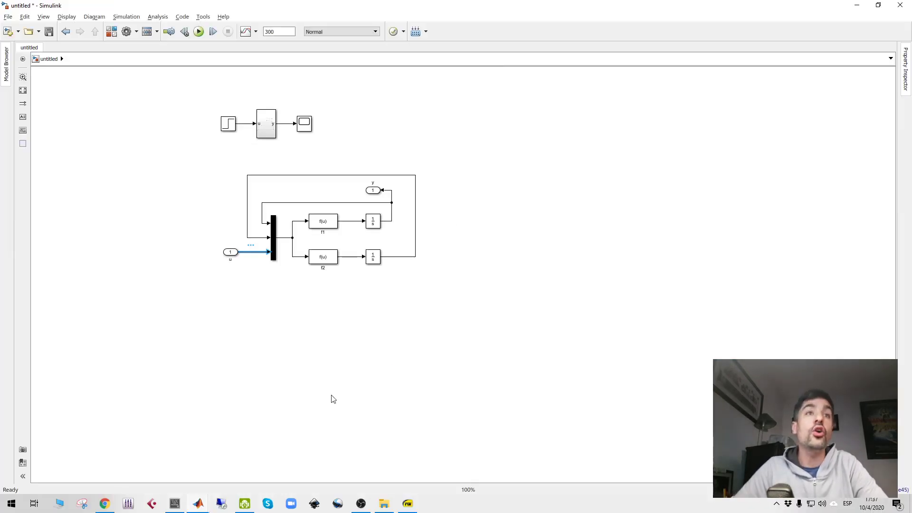
click(229, 253)
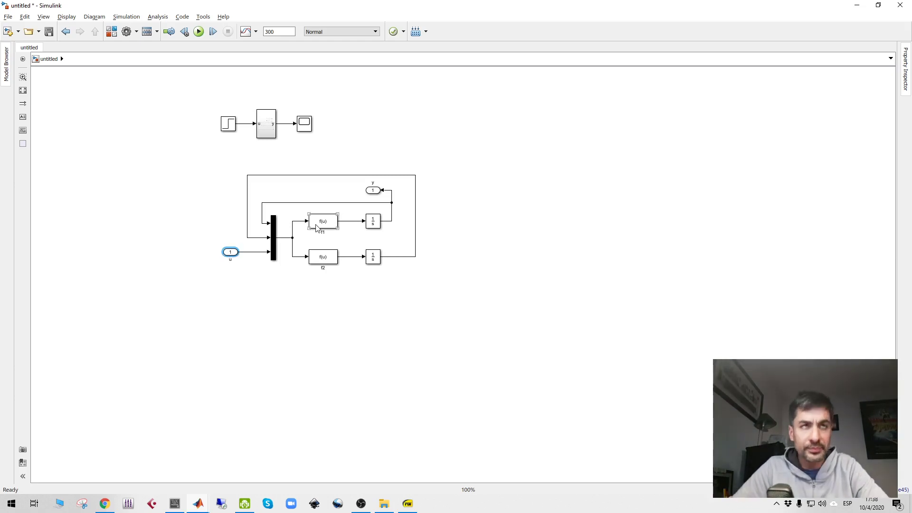
key(alt+Tab)
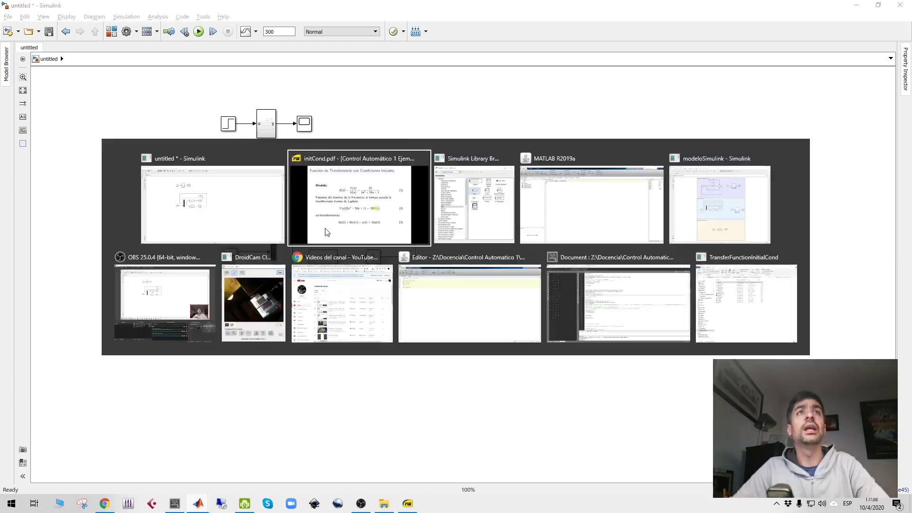
key(Page_Down)
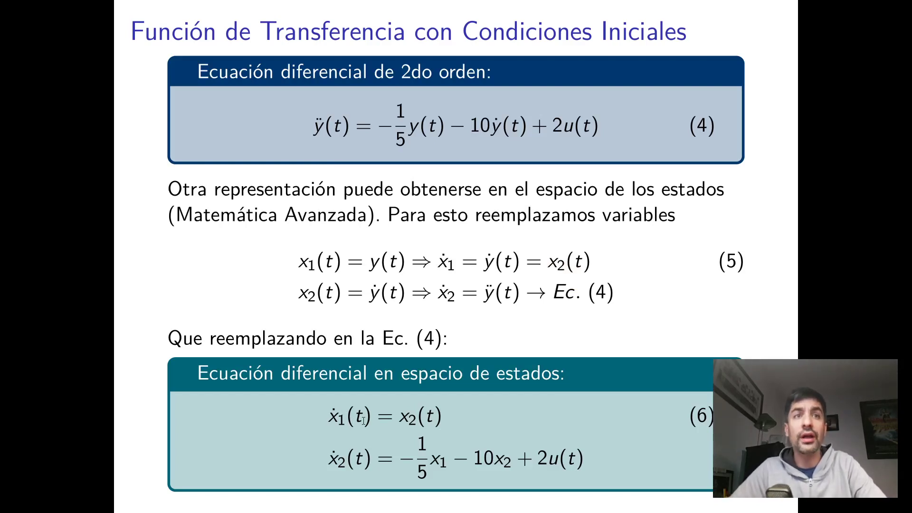
key(alt+Tab)
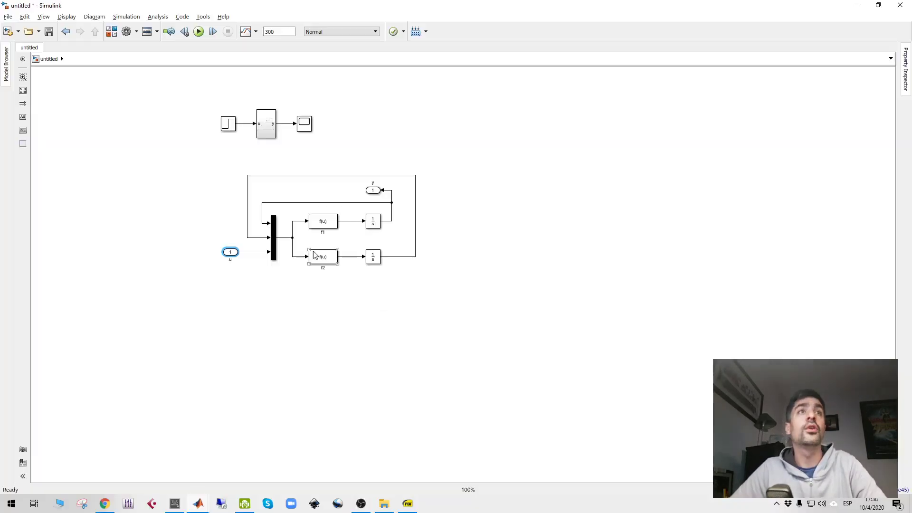
- Name the lower integrator's output signal x2 and the upper integrator's output signal x1
click(261, 237)
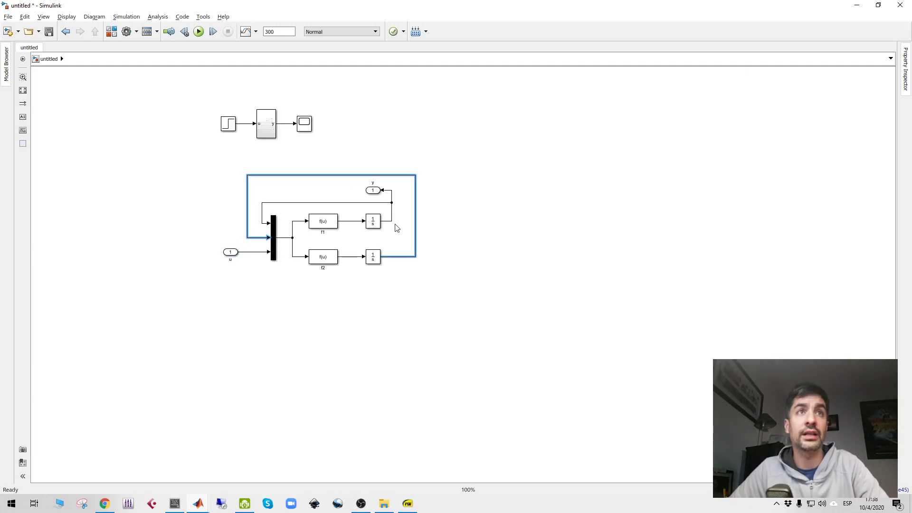
click(427, 255)
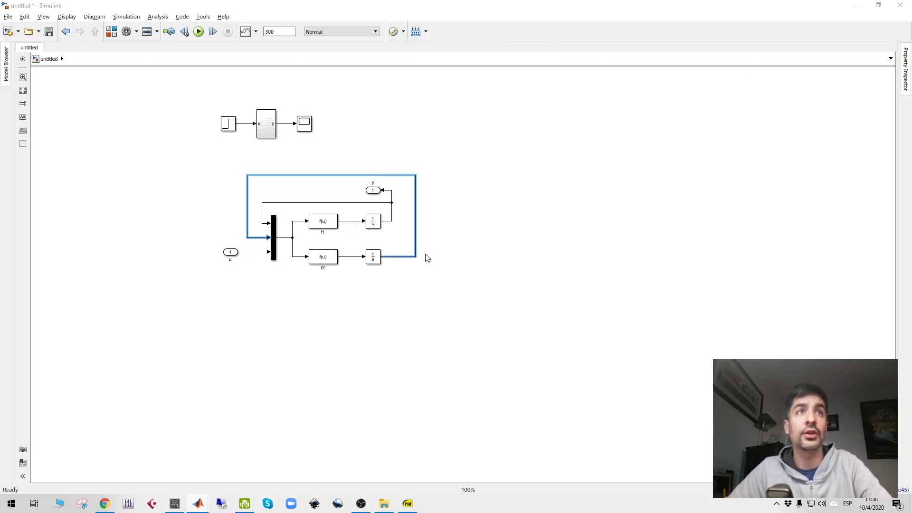
text(x2)
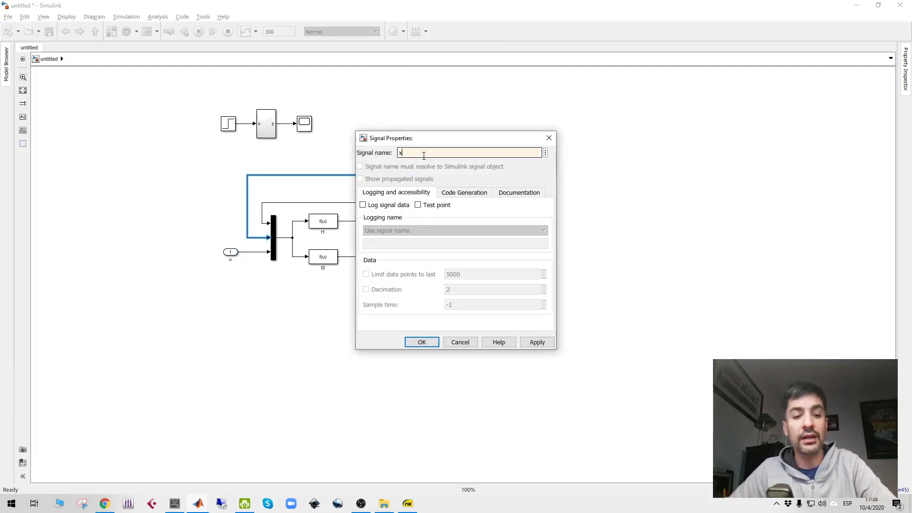
click(421, 341)
click(392, 220)
right_click(390, 221)
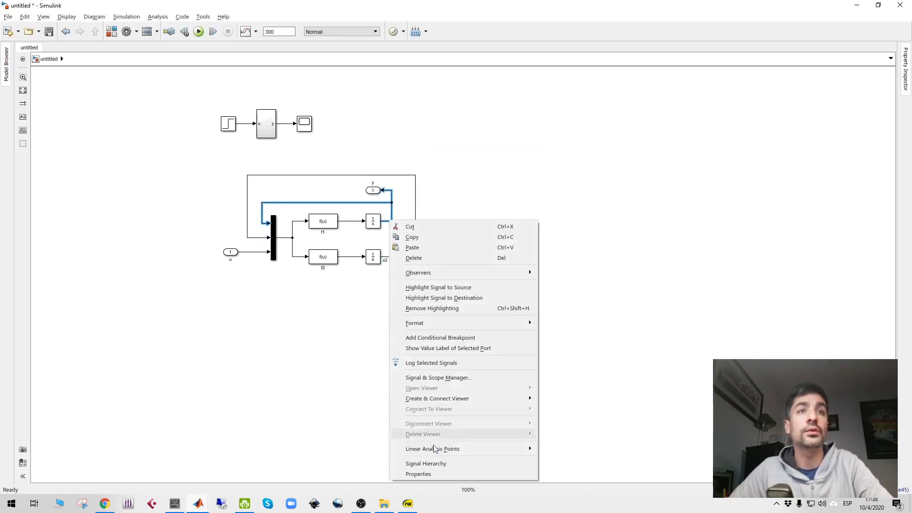
click(433, 473)
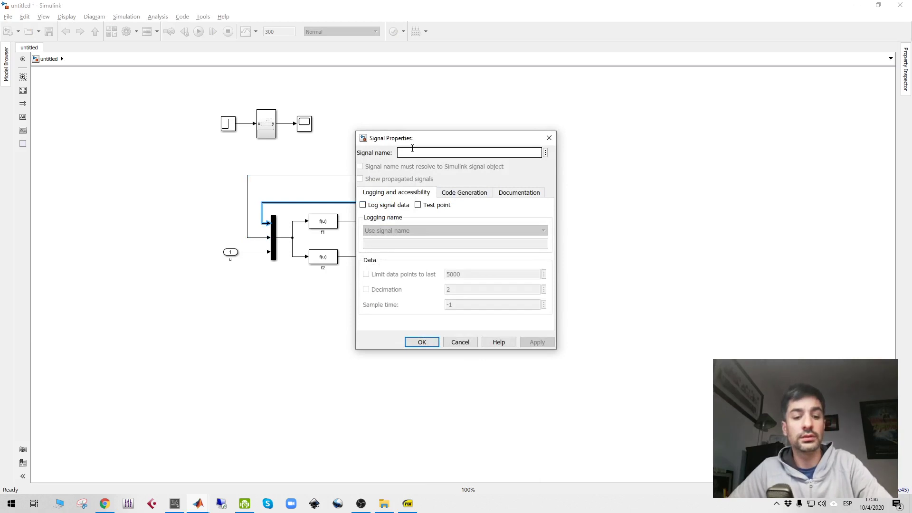
text(x1)
click(435, 343)
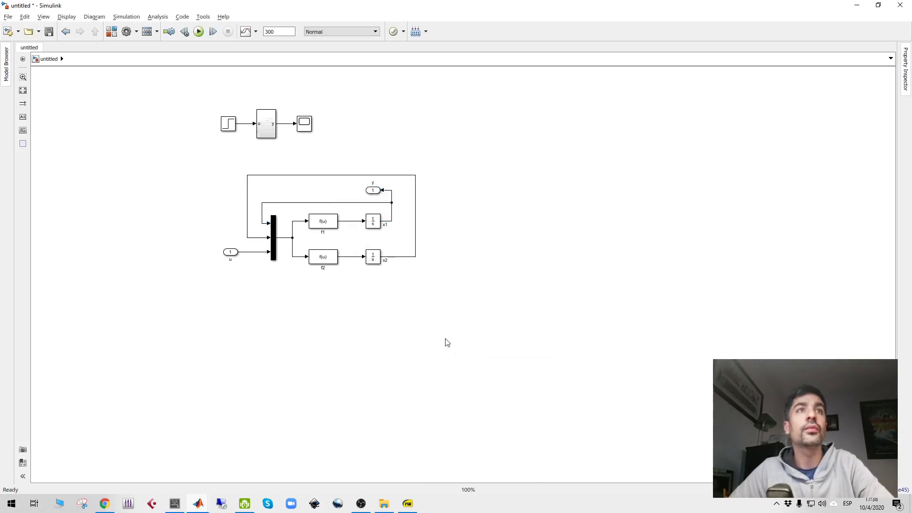
- Set the expression of function block f1 to u(2), checking how the block refers to its input variables
double_click(326, 224)
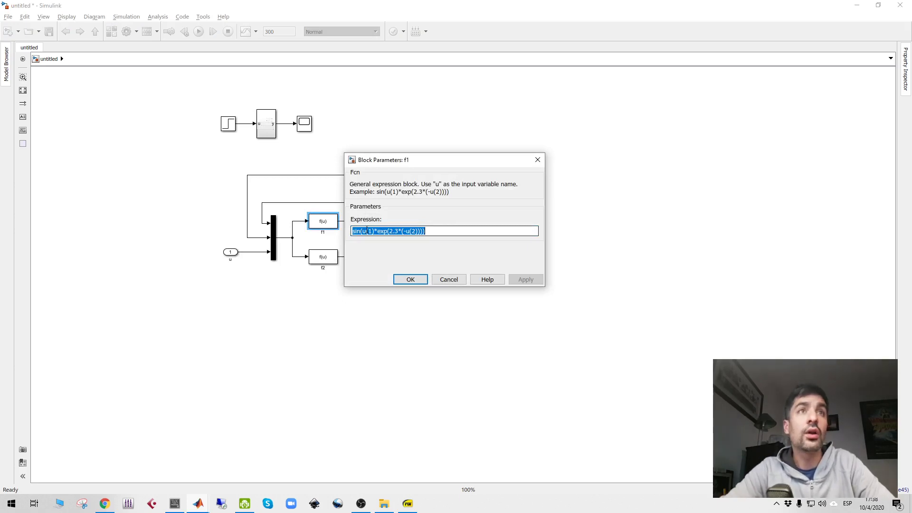
text(u(2)
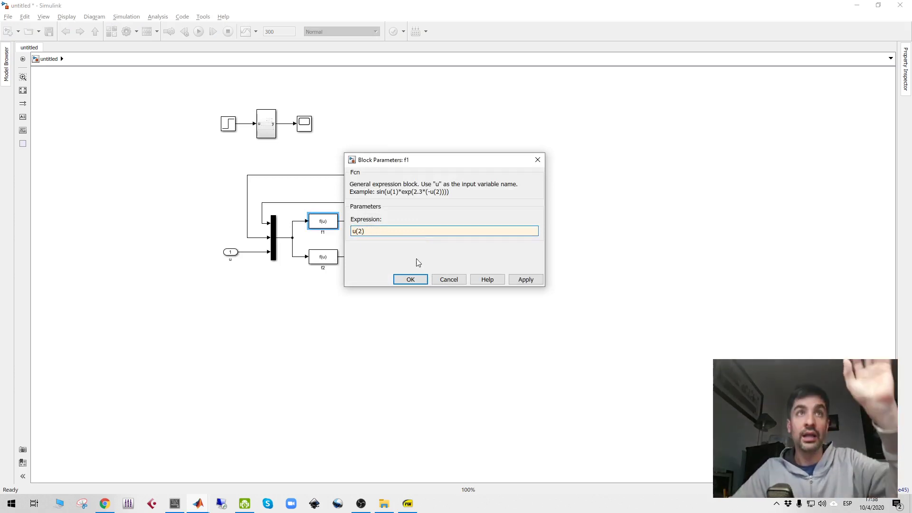
drag(449, 192, 349, 186)
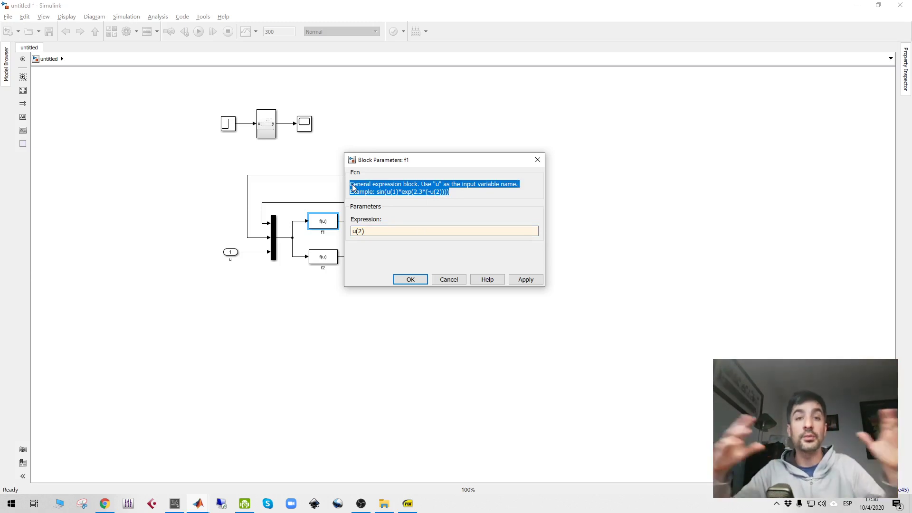
click(418, 280)
click(410, 280)
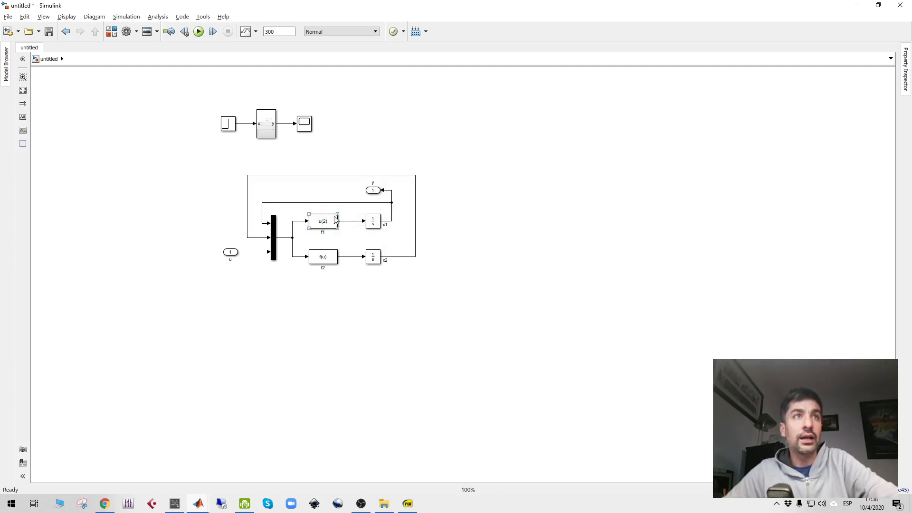
double_click(330, 226)
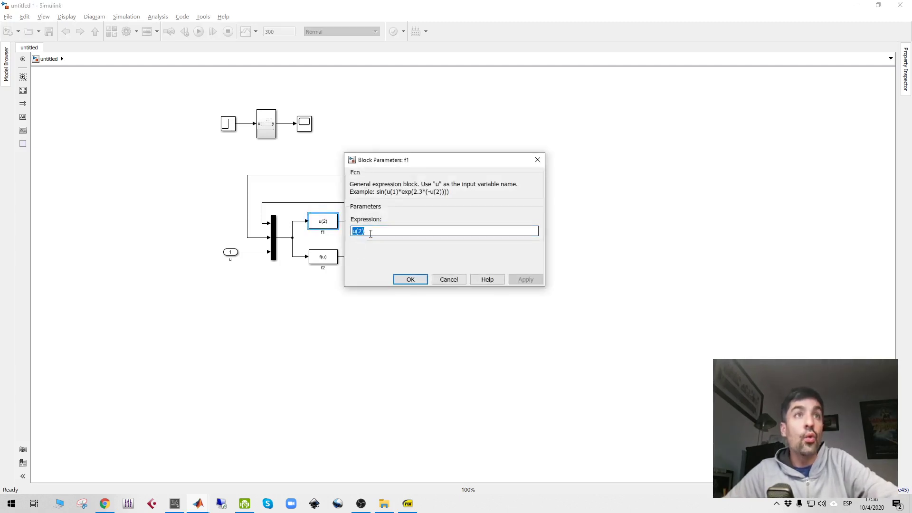
click(410, 281)
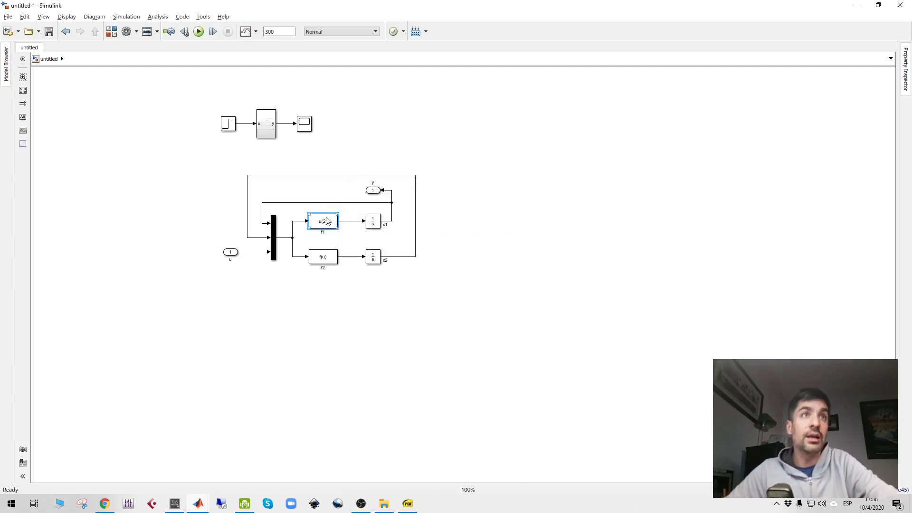
- Name the signal running from function block f1 to the upper integrator x1', checking it against the state-space equations
click(256, 237)
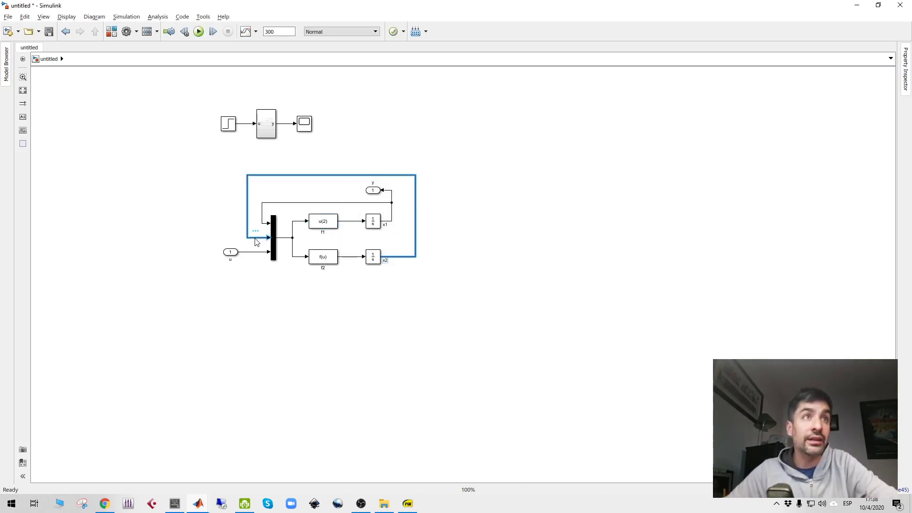
click(350, 222)
key(alt+Tab)
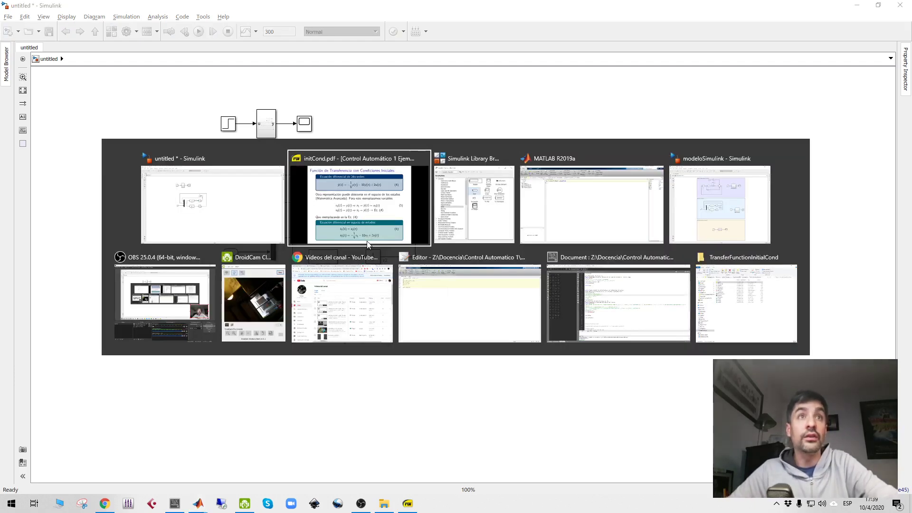
key(alt+Tab)
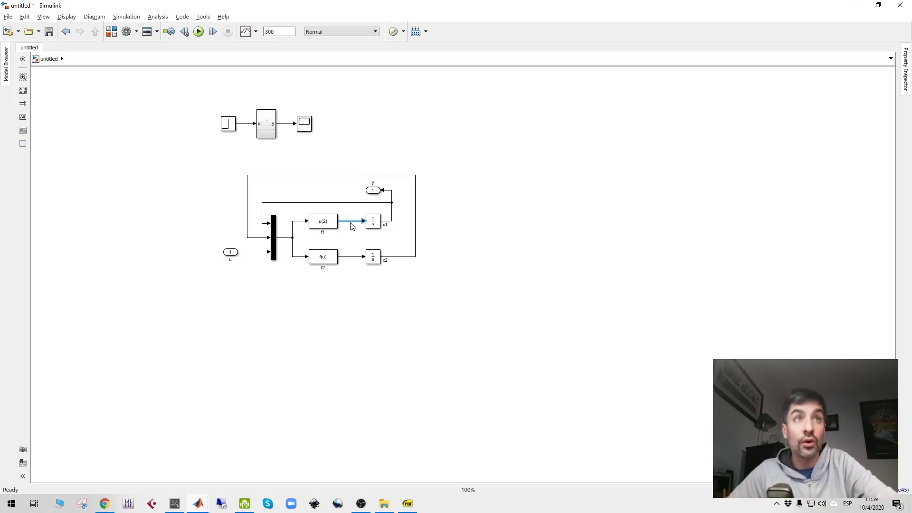
right_click(351, 223)
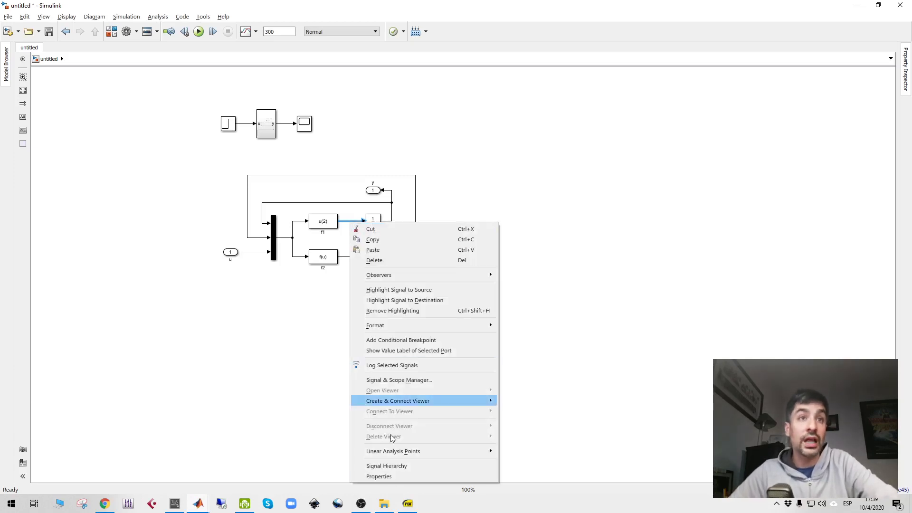
click(391, 475)
click(418, 153)
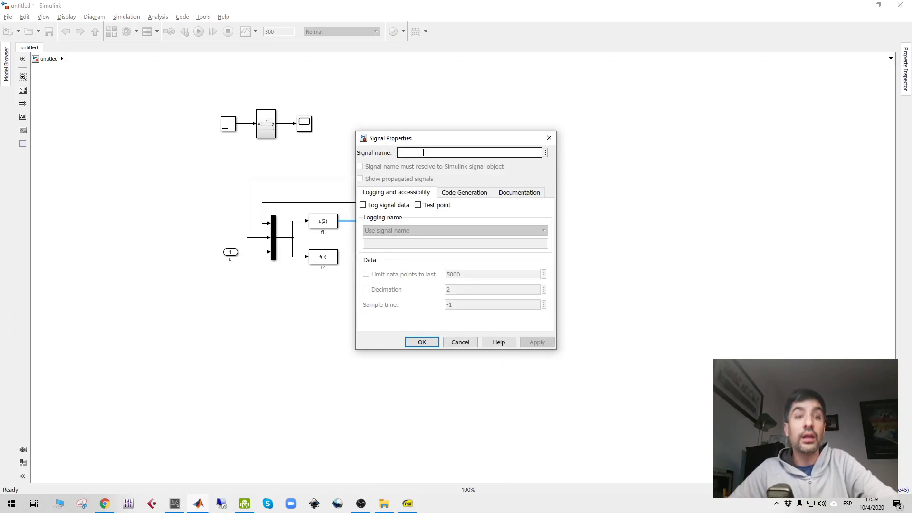
text(x1')
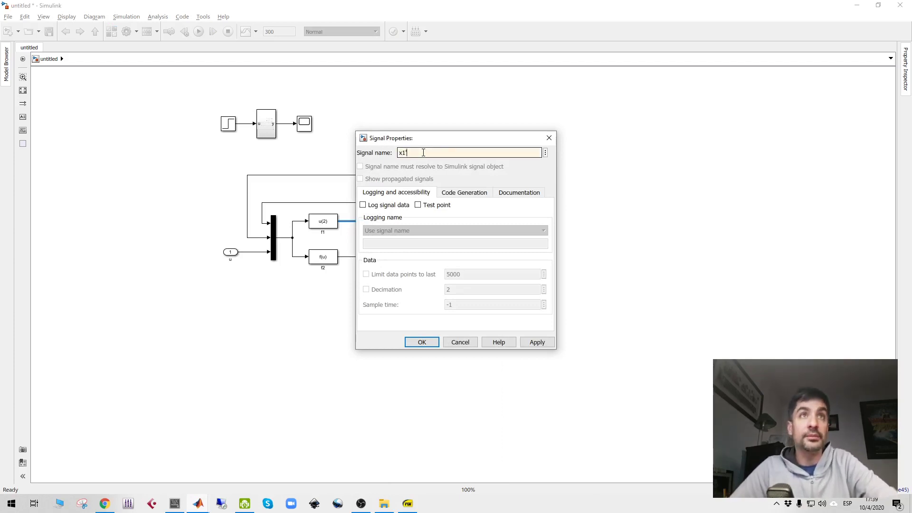
click(422, 342)
- Name the signal running from function block f2 to the lower integrator x2'
click(354, 257)
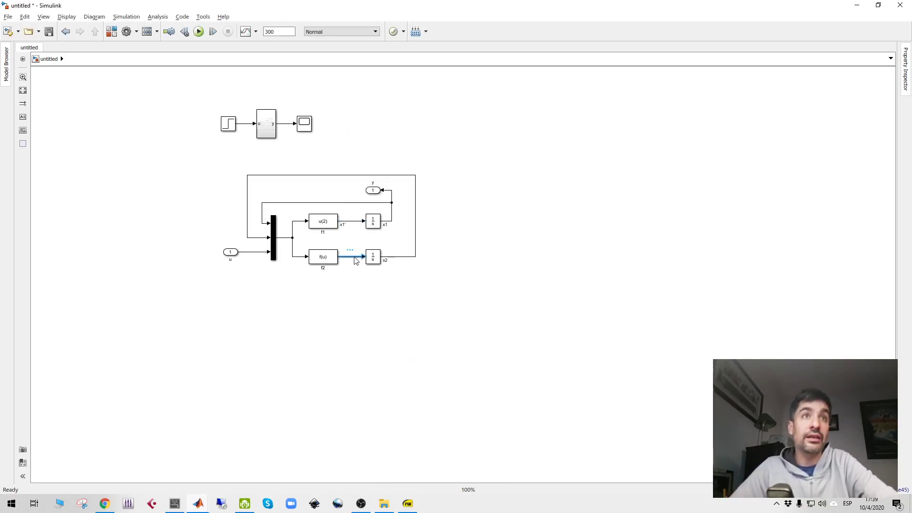
right_click(355, 259)
click(396, 253)
click(418, 152)
text(x2')
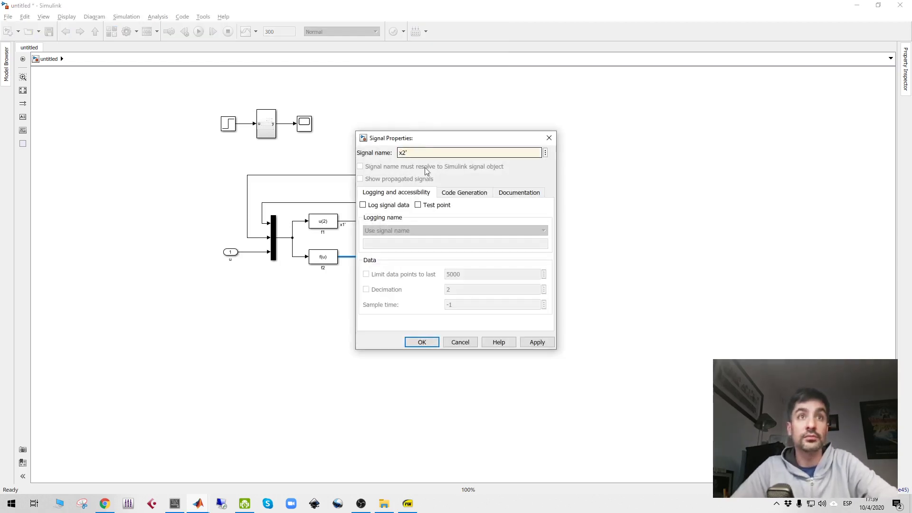
click(430, 342)
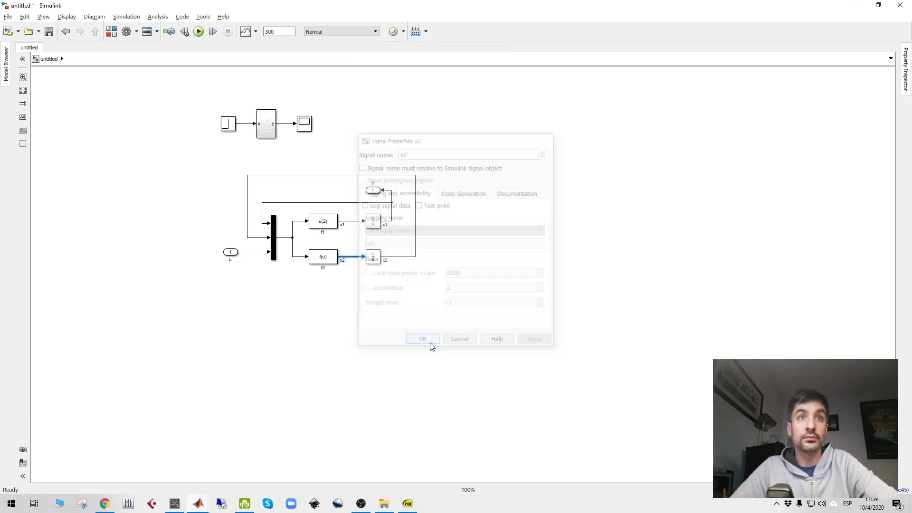
key(alt+Tab)
key(alt+Down)
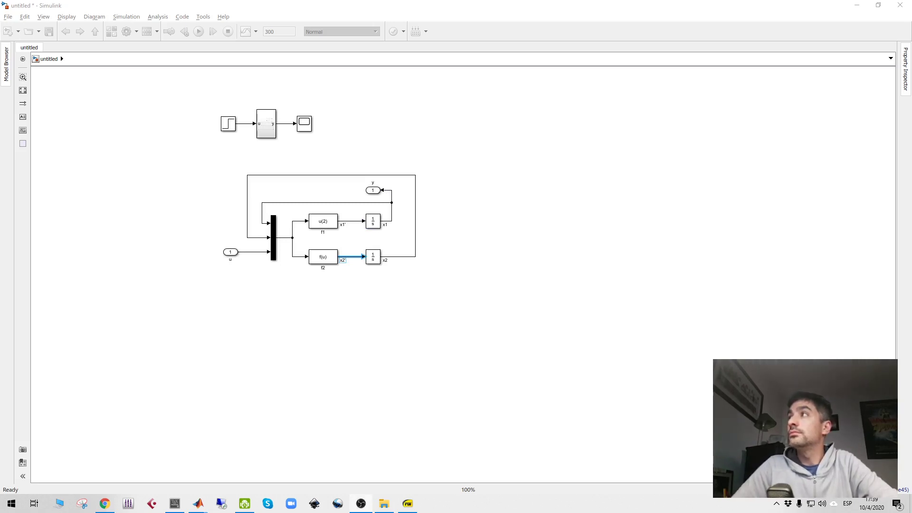
key(alt+Tab)
click(458, 250)
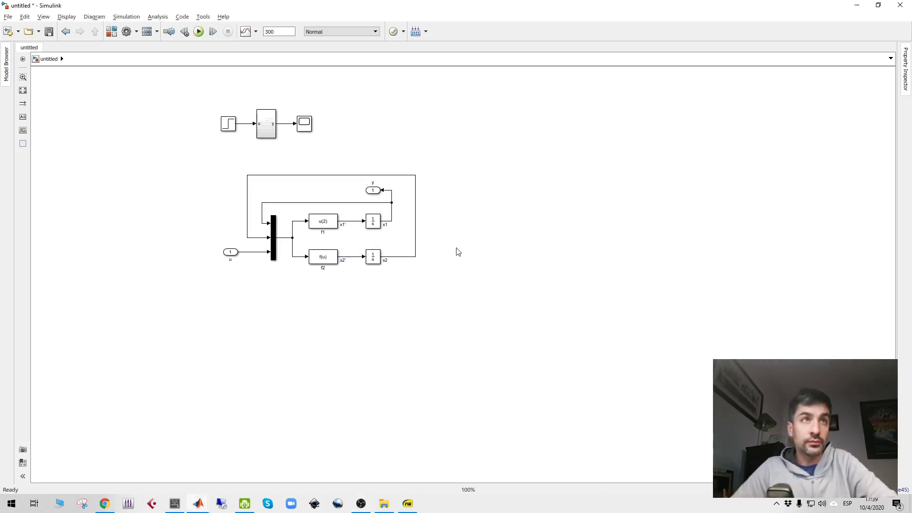
click(374, 223)
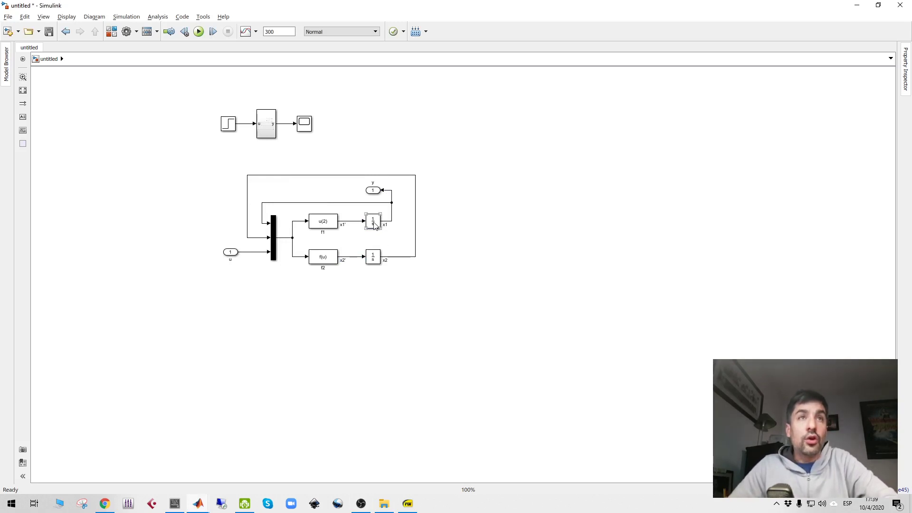
- Set the expression of function block f2 to -(1/5)*u(1)-10*u(2)+2*u(3), following the x2 equation in the initCond.pdf slides
double_click(324, 257)
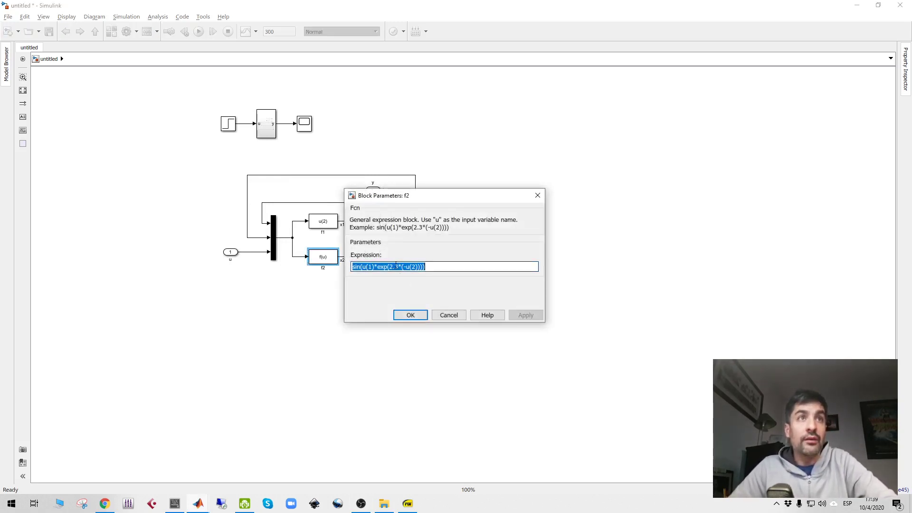
drag(412, 195, 260, 180)
key(BackSpace)
key(alt+Tab)
key(alt+Tab)
key(alt+Tab)
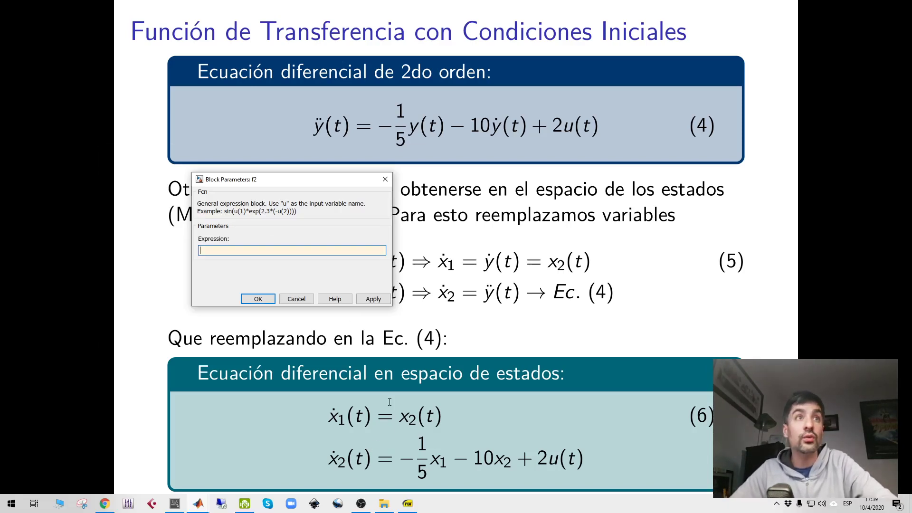
key(alt+Tab)
key(alt+Tab)
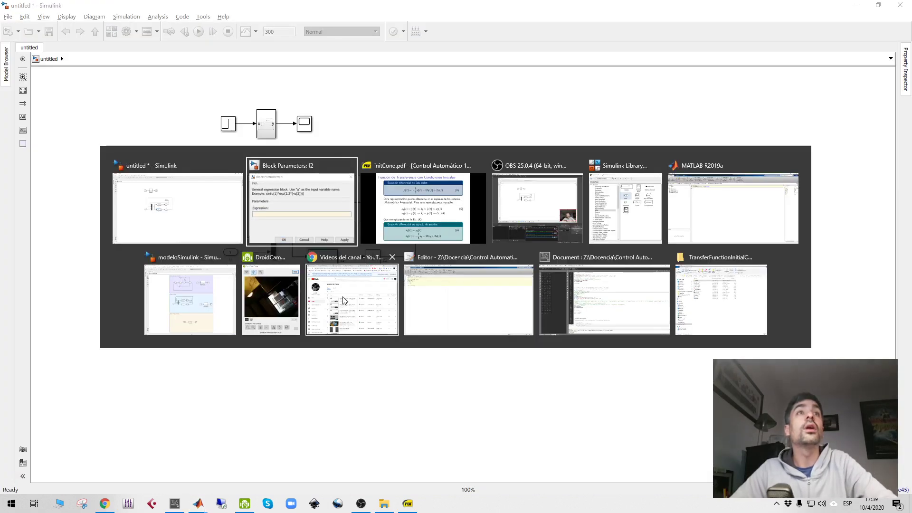
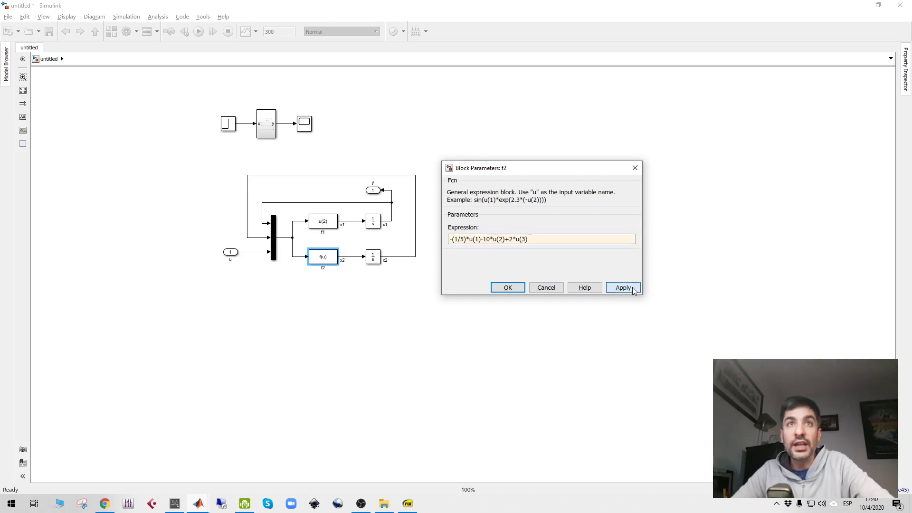
click(506, 288)
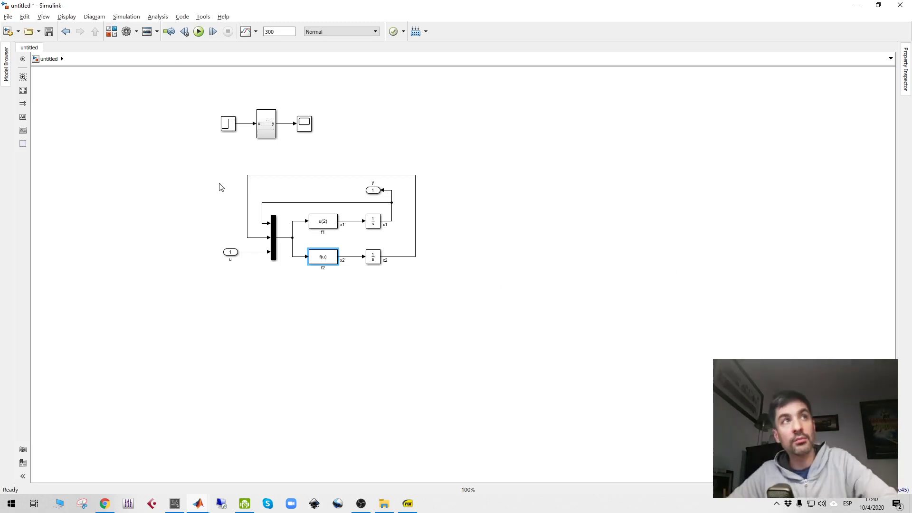
- Set the initial condition of the upper integrator, which outputs x1, to 15
double_click(375, 224)
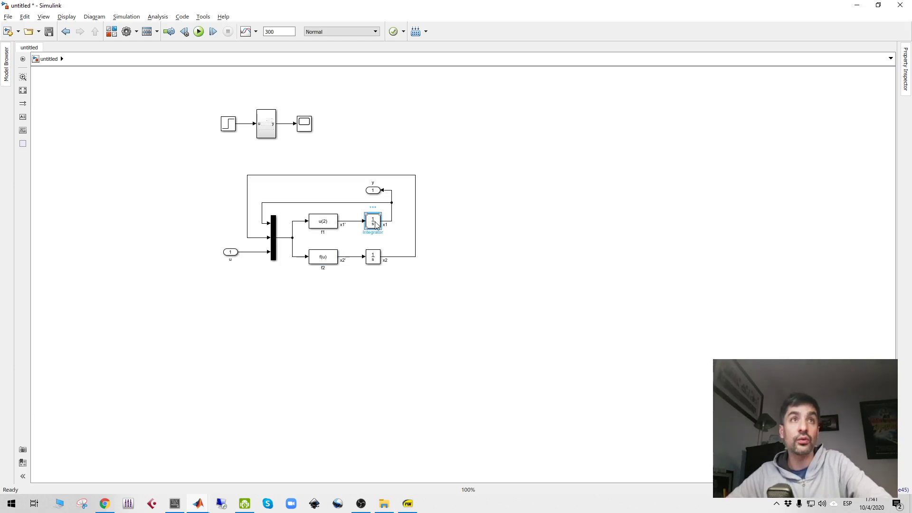
double_click(415, 184)
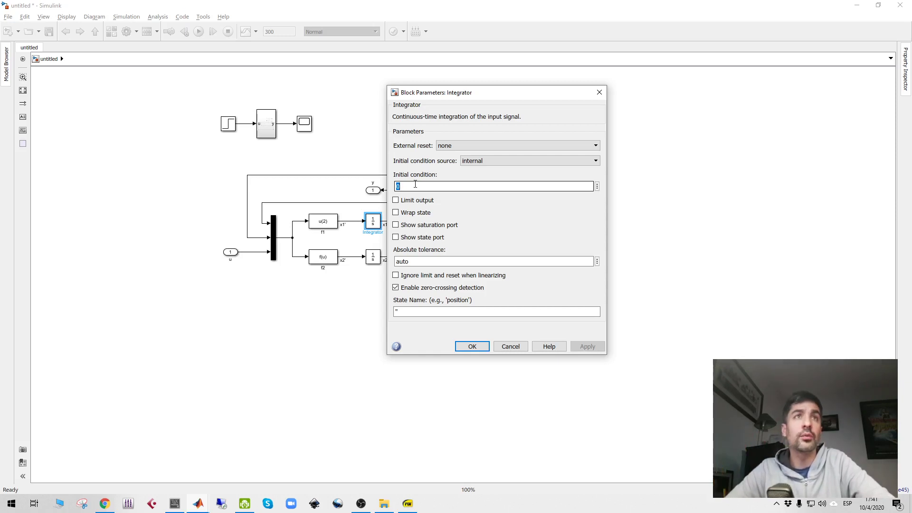
text(15)
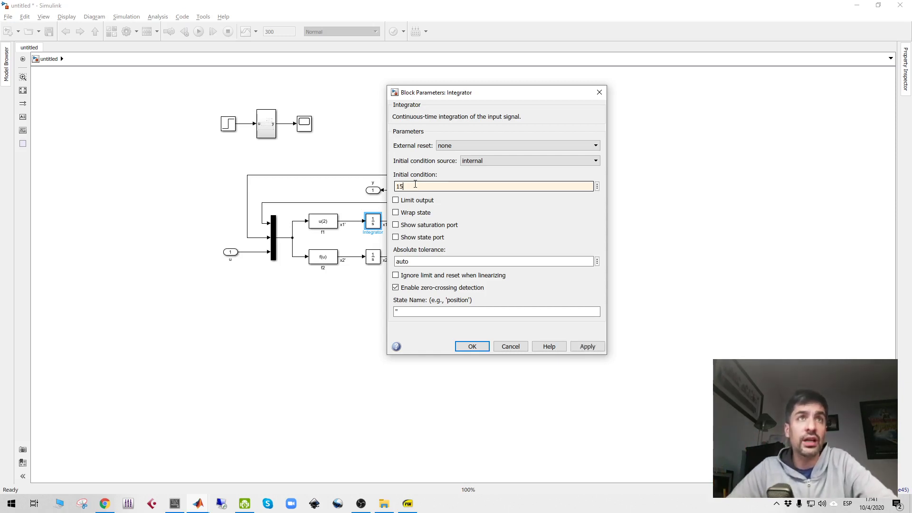
click(472, 347)
drag(205, 157, 491, 304)
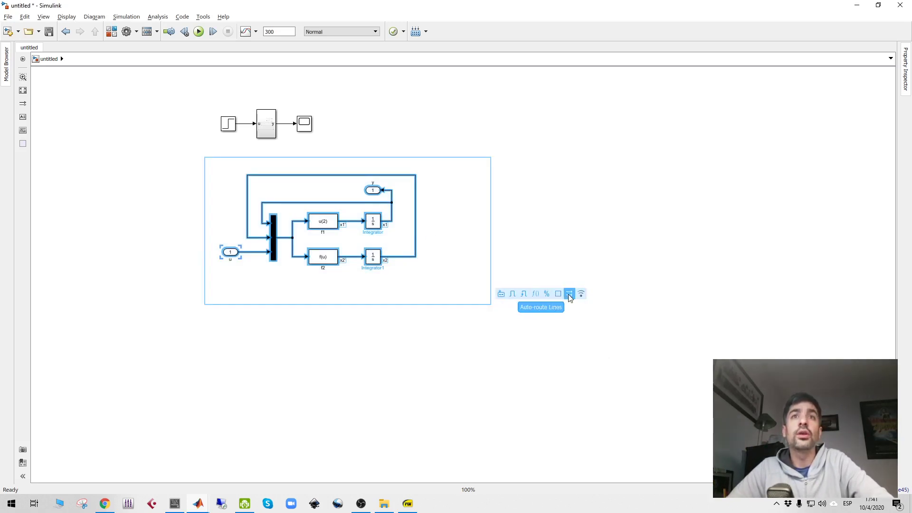
click(516, 295)
click(231, 252)
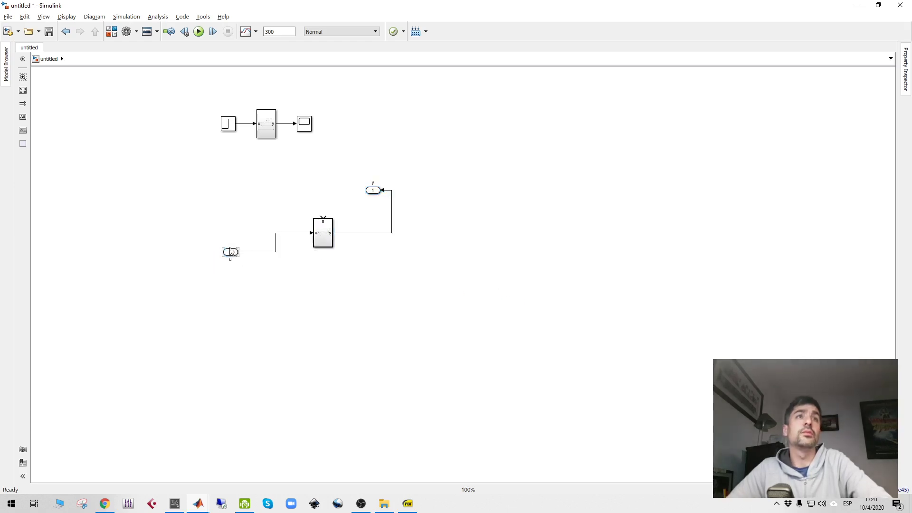
key(ctrl+z)
- Group the whole state-space diagram into a plain subsystem and delete the leftover u and y ports with their lines outside it
drag(188, 163, 473, 332)
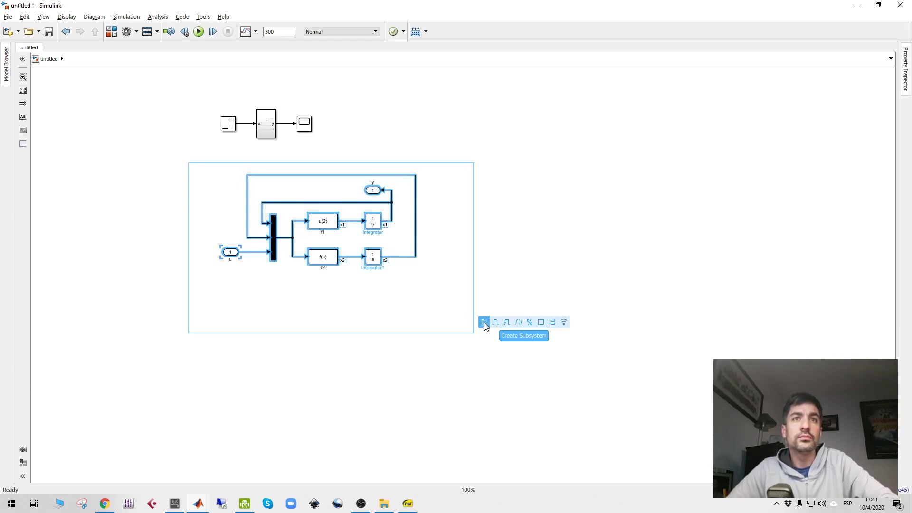
click(483, 323)
drag(201, 213, 284, 276)
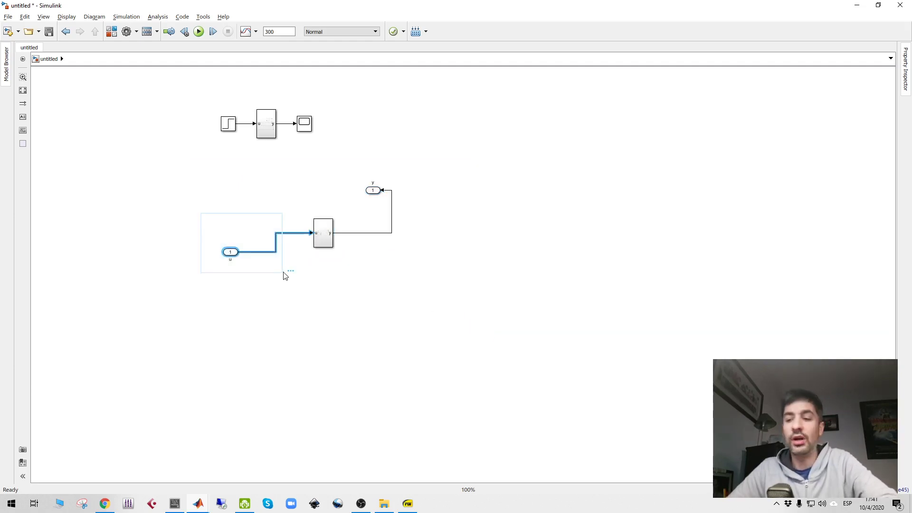
key(Delete)
drag(336, 185, 425, 275)
key(Delete)
- Wire the state-space subsystem below the first subsystem, between a branch of the Step signal and a copy of the Scope
click(322, 242)
mouse_move(321, 242)
mouse_down()
mouse_move(237, 183)
mouse_move(265, 183)
mouse_move(243, 123)
mouse_up()
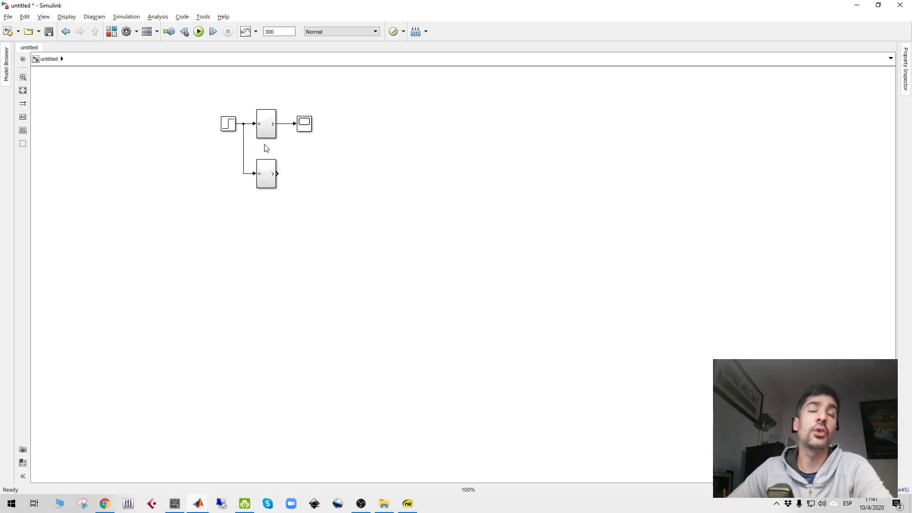
click(304, 127)
drag(304, 128, 304, 175)
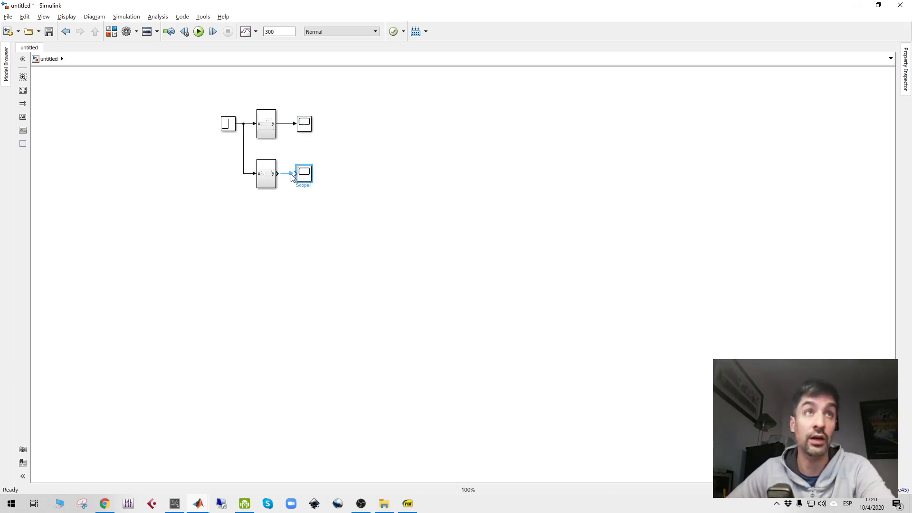
click(290, 174)
- Run the simulation and view the state-space subsystem's response in its scope
click(199, 33)
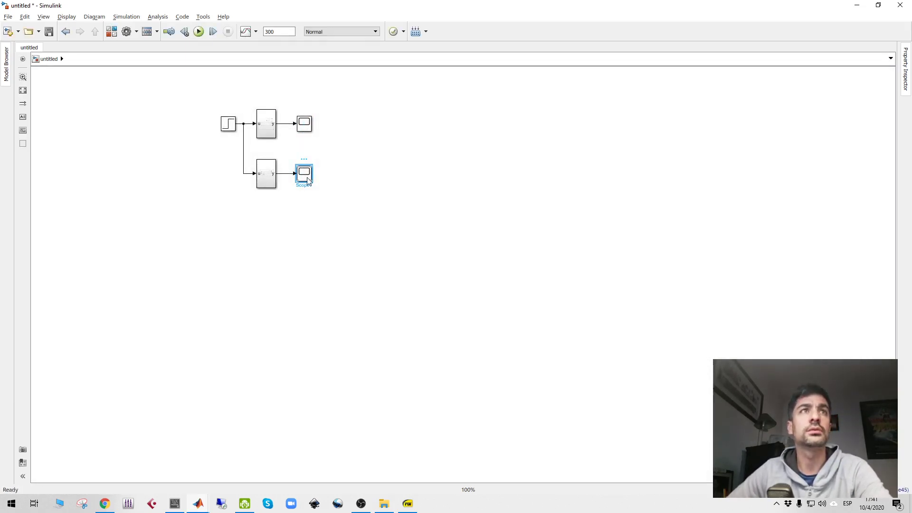
double_click(307, 178)
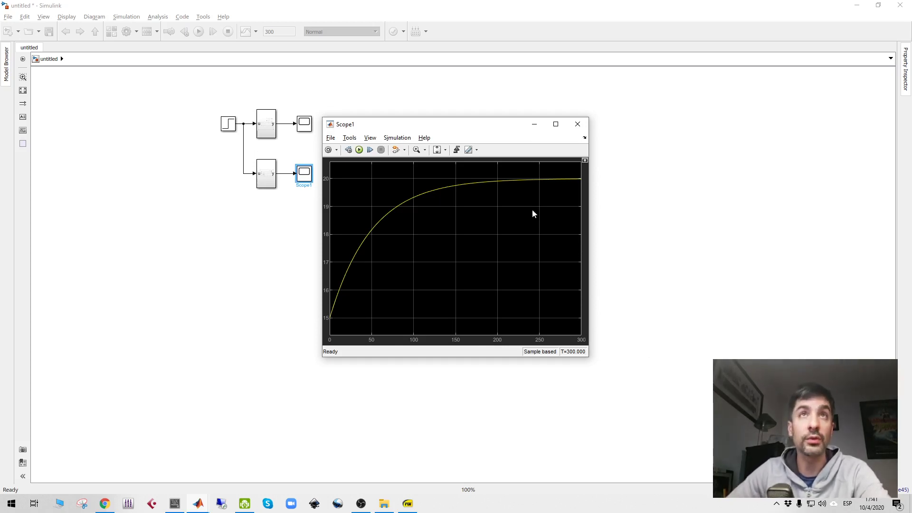
click(576, 124)
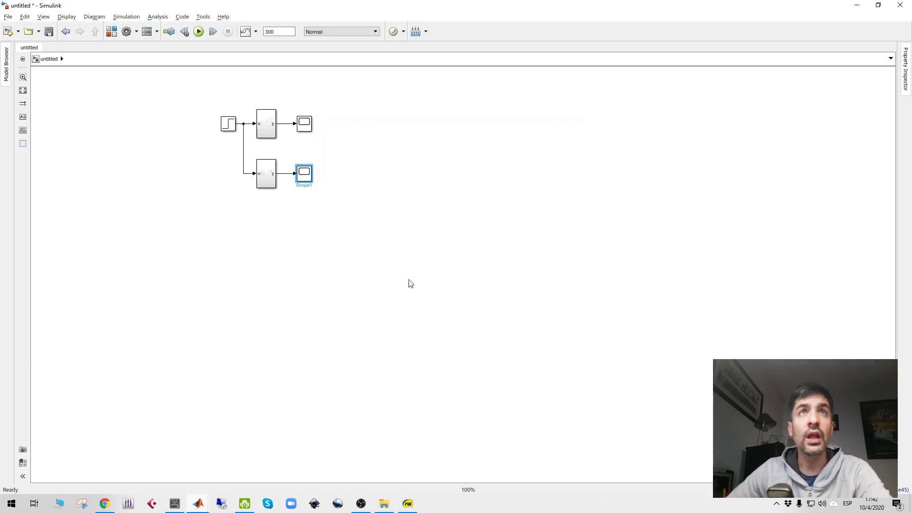
- Compare the contents of the state-space subsystem with the slide equations and with the integrator-and-gain subsystem, returning to the top-level model
click(265, 173)
double_click(268, 175)
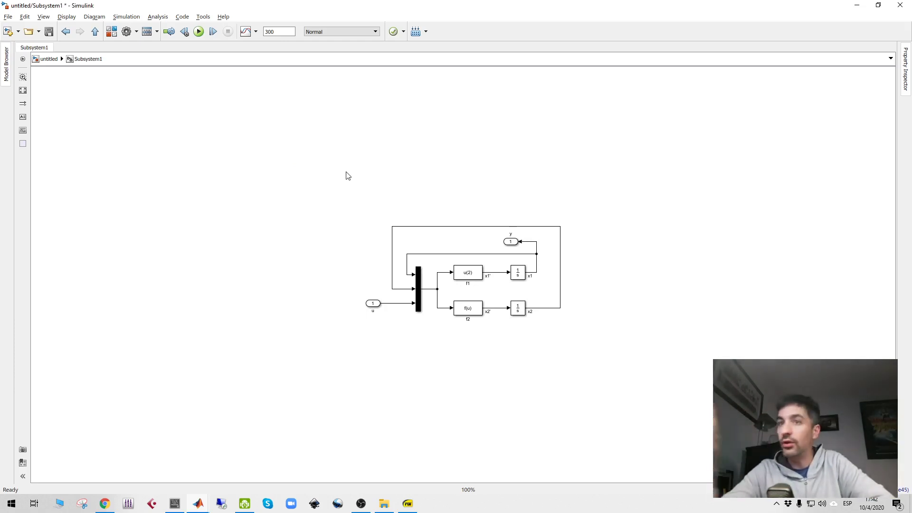
key(alt+Tab)
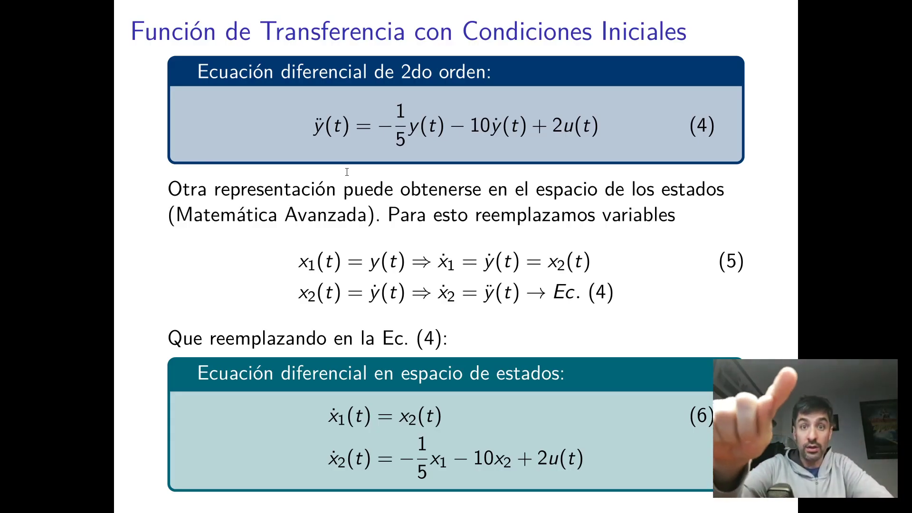
key(alt+Tab)
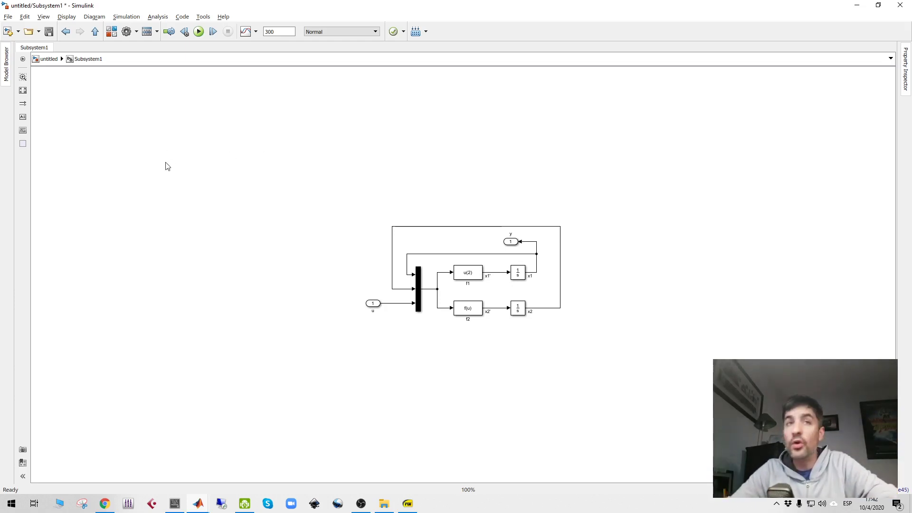
click(41, 59)
double_click(269, 128)
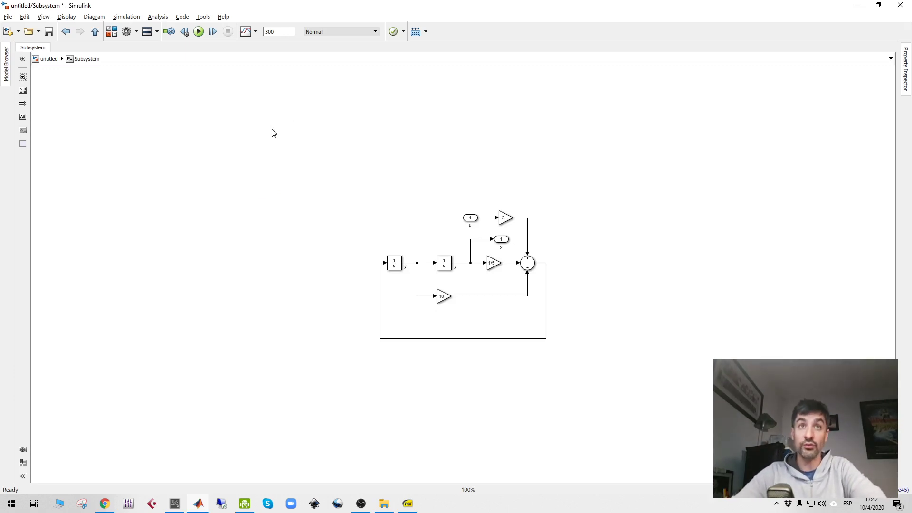
drag(269, 143, 636, 413)
click(550, 309)
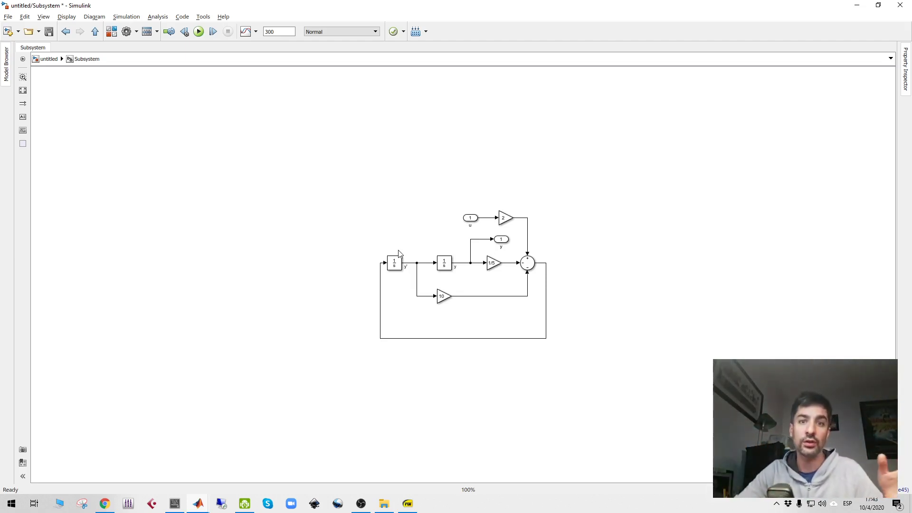
click(43, 60)
click(273, 184)
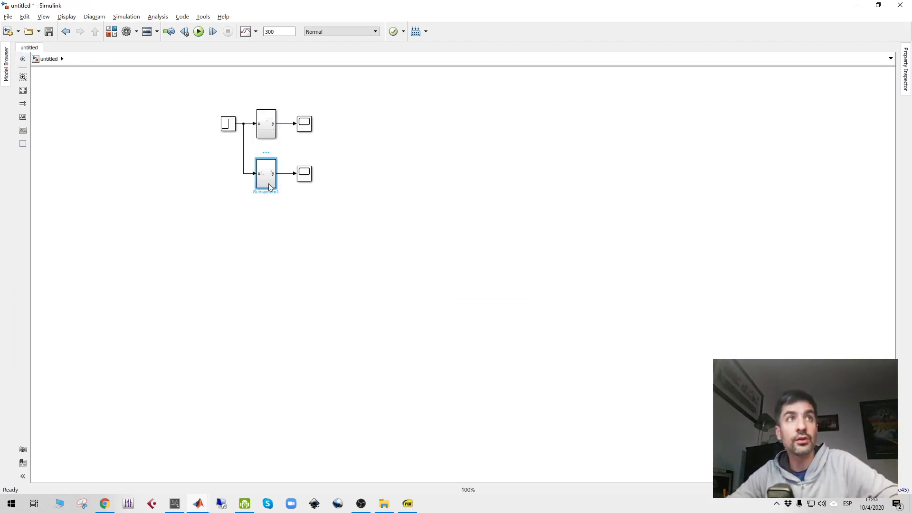
click(253, 174)
click(266, 183)
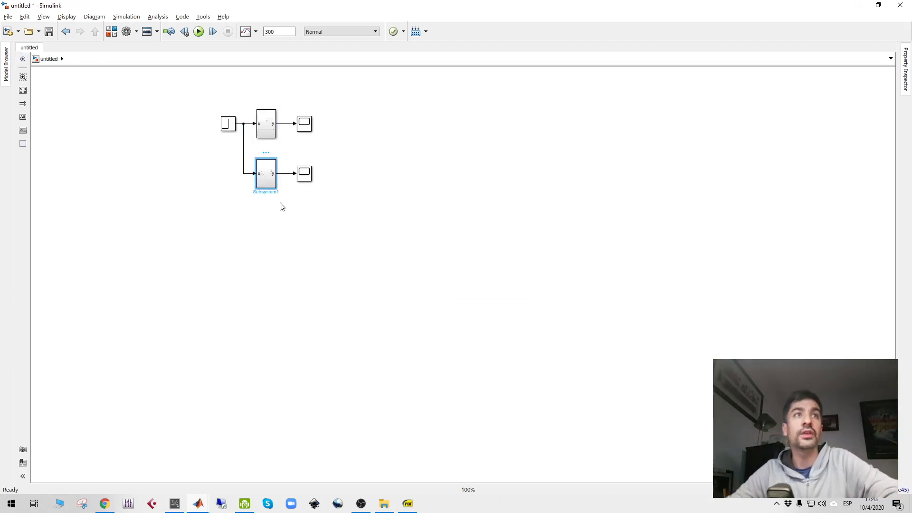
click(337, 225)
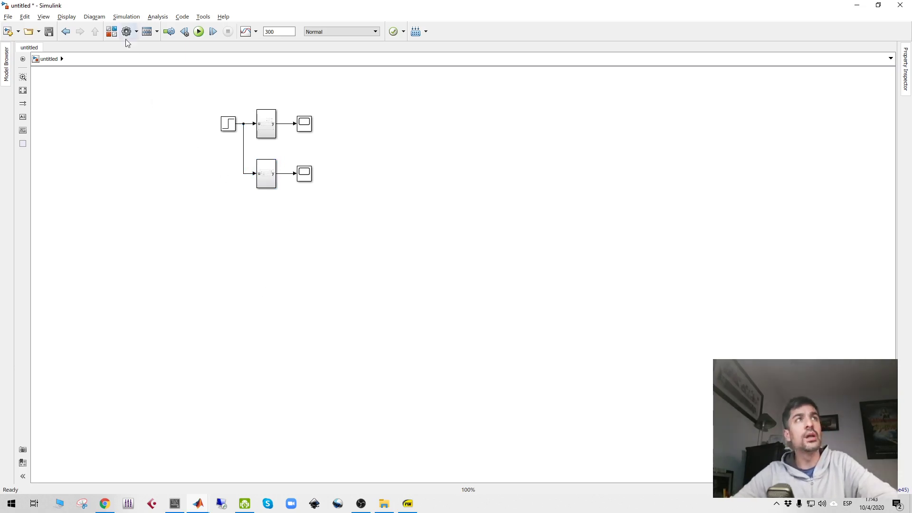
- Add a State-Space block from the Continuous library below both subsystems, wired between a branch of the Step signal and a copy of the Scope
click(112, 33)
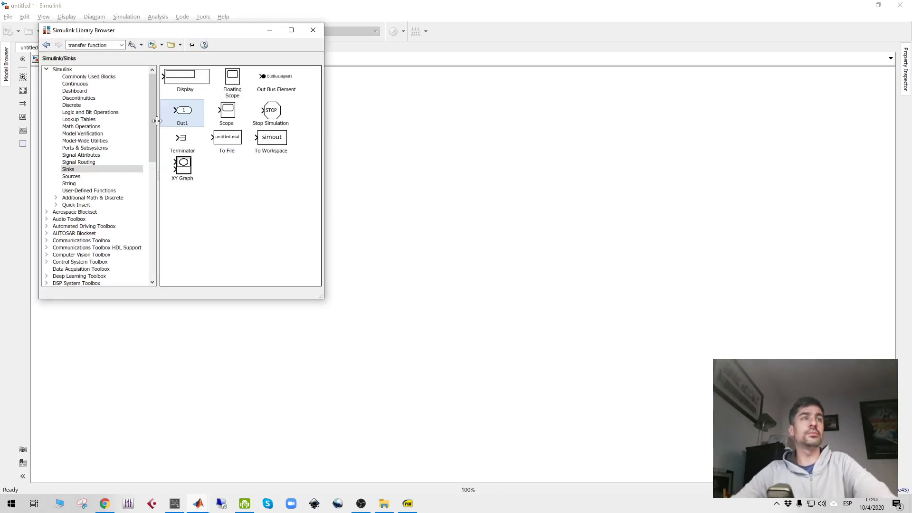
click(75, 84)
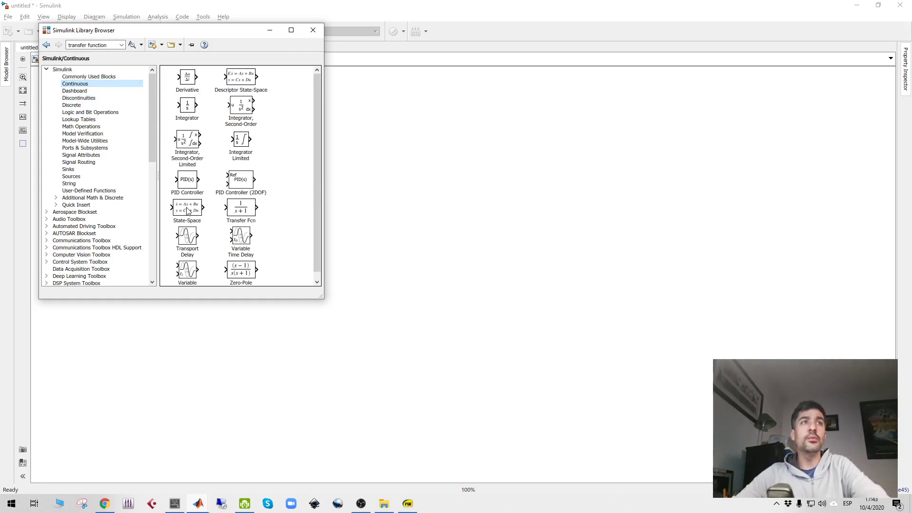
click(187, 211)
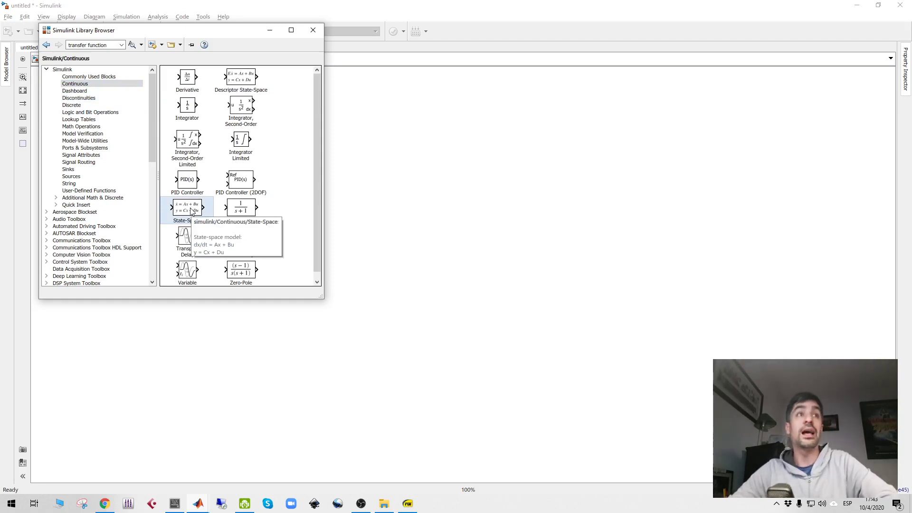
drag(192, 210, 243, 175)
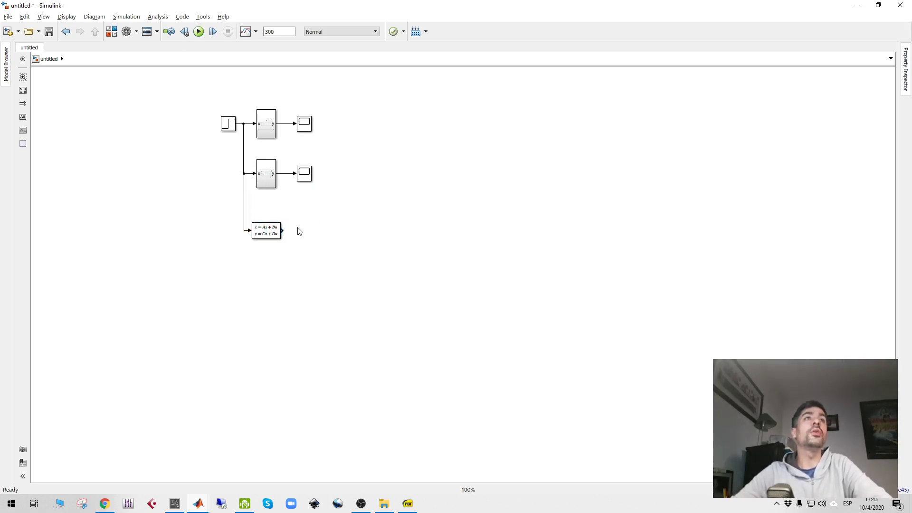
click(304, 175)
mouse_move(304, 175)
mouse_down()
mouse_move(304, 230)
mouse_move(281, 231)
mouse_up()
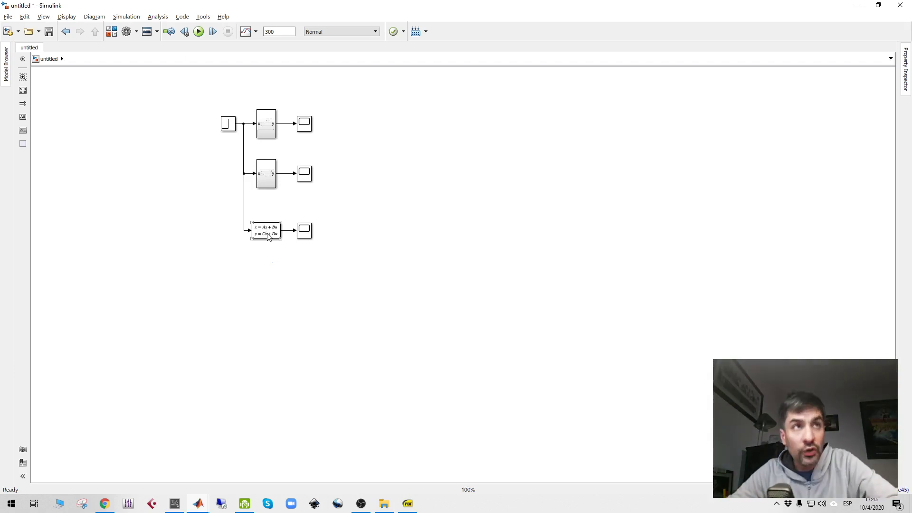
- Set the State-Space block's A matrix to the workspace variable gA
double_click(268, 237)
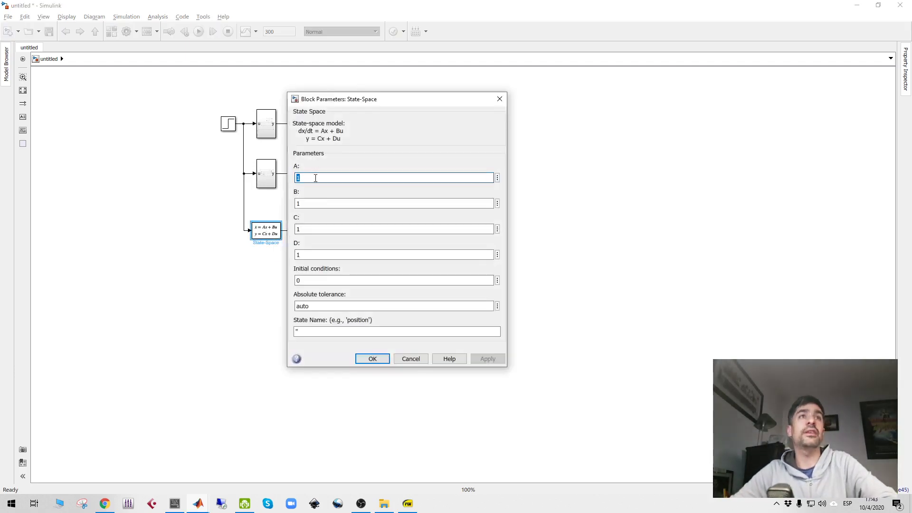
key(BackSpace)
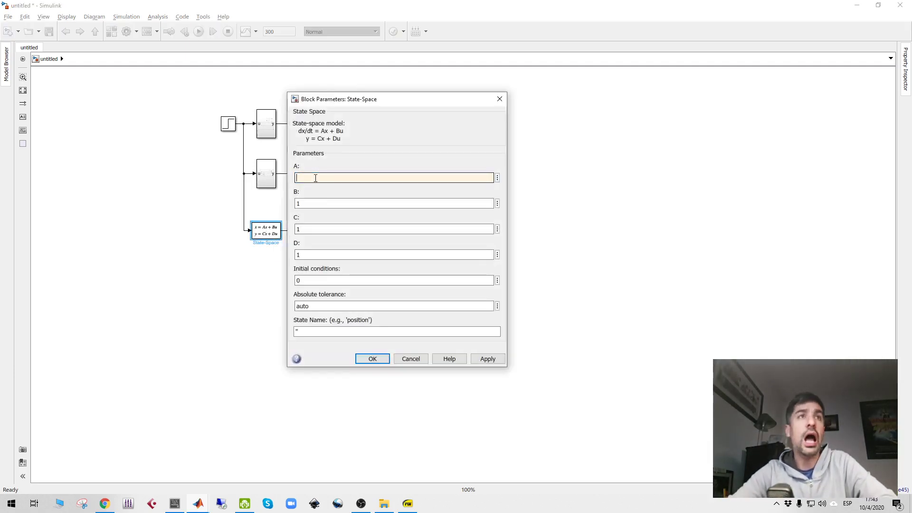
text(aG)
key(Escape)
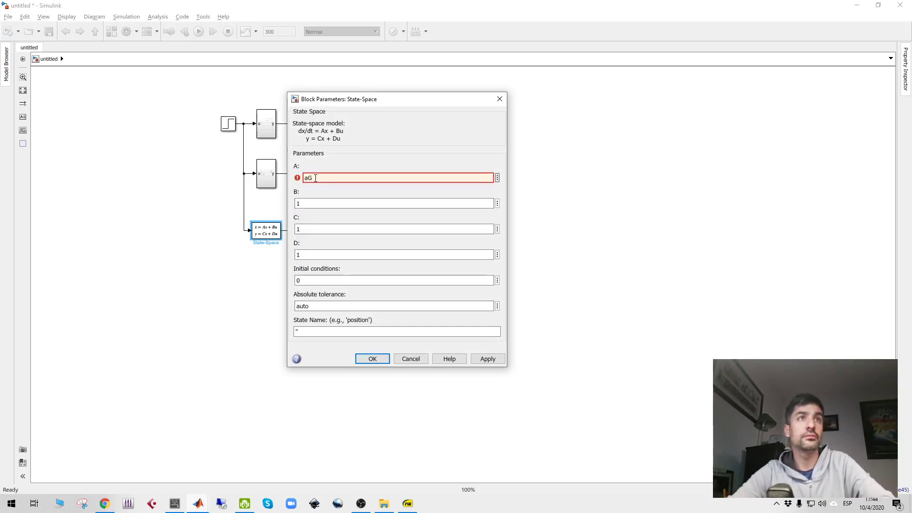
double_click(315, 178)
text(gA)
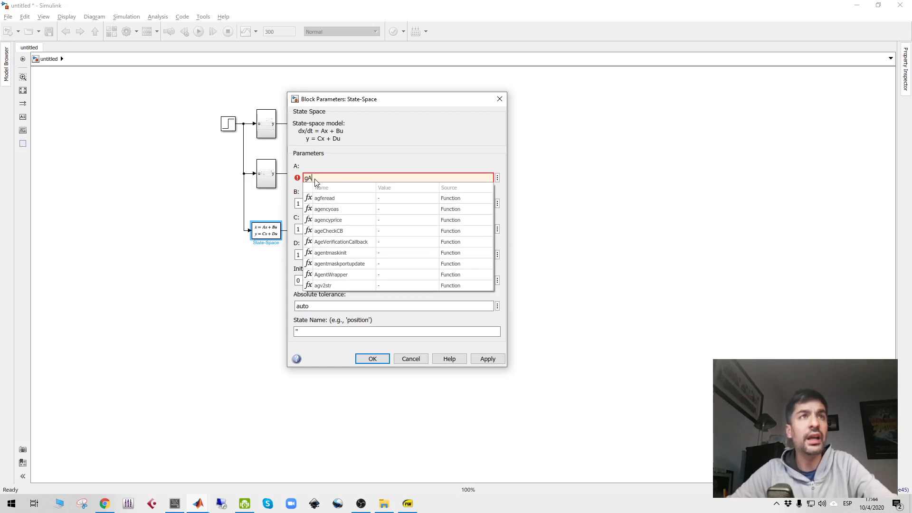
key(Escape)
- Set the State-Space block's B, C and D matrices to gB, gC and gD
double_click(324, 200)
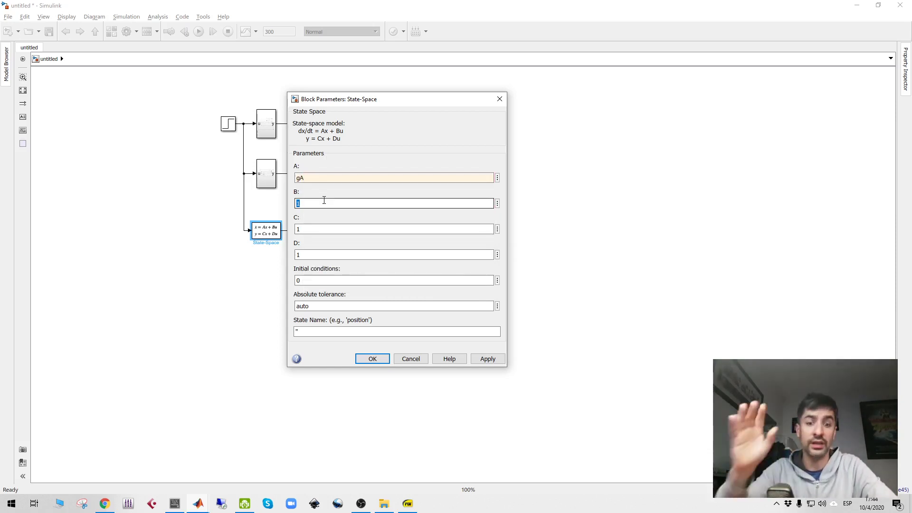
text(gB)
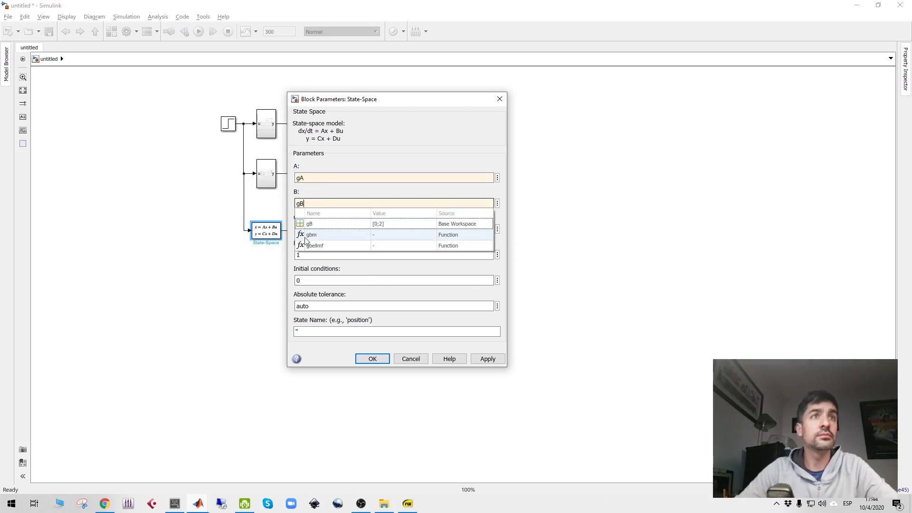
click(307, 224)
text(gC)
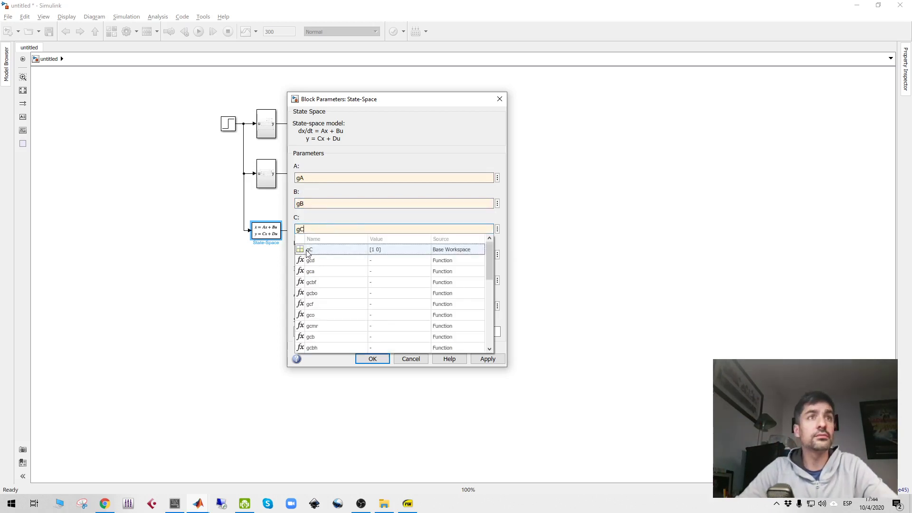
click(307, 249)
key(Tab)
text(gD)
key(Tab)
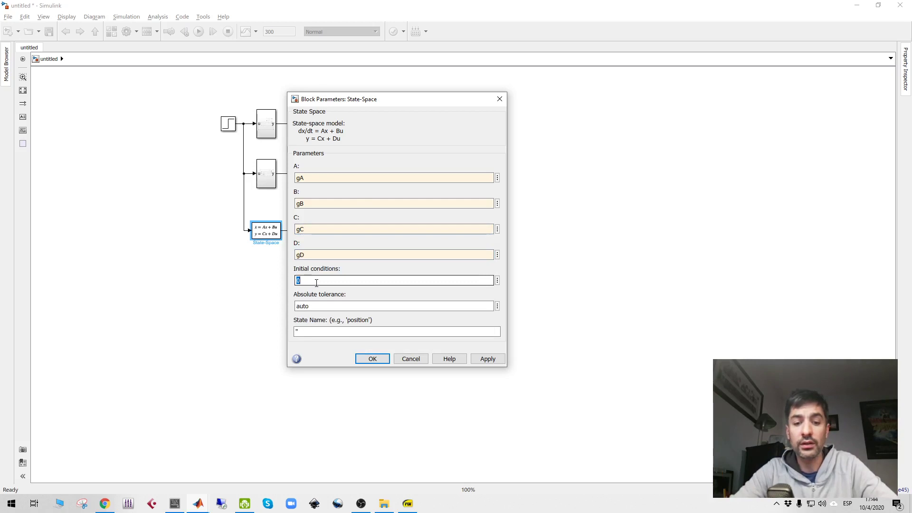
- Set the State-Space block's initial conditions to x0 and accept the block parameters
text(x0)
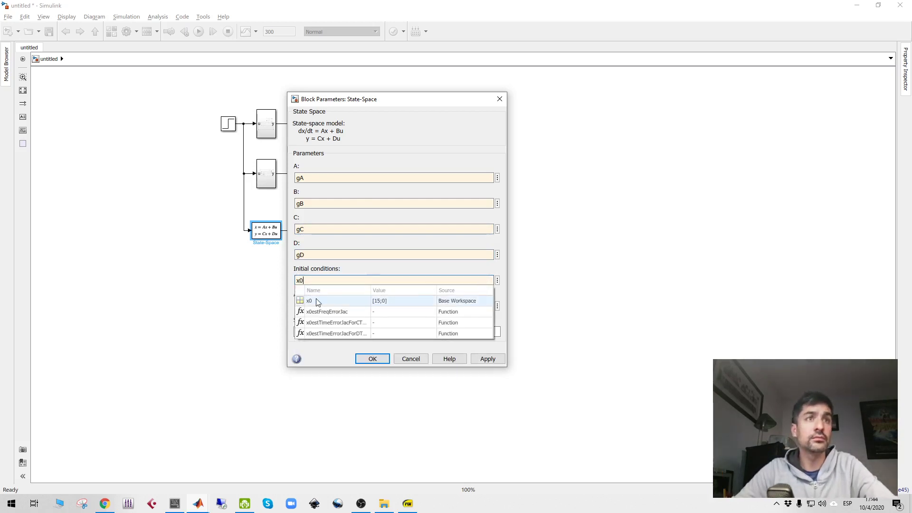
click(317, 301)
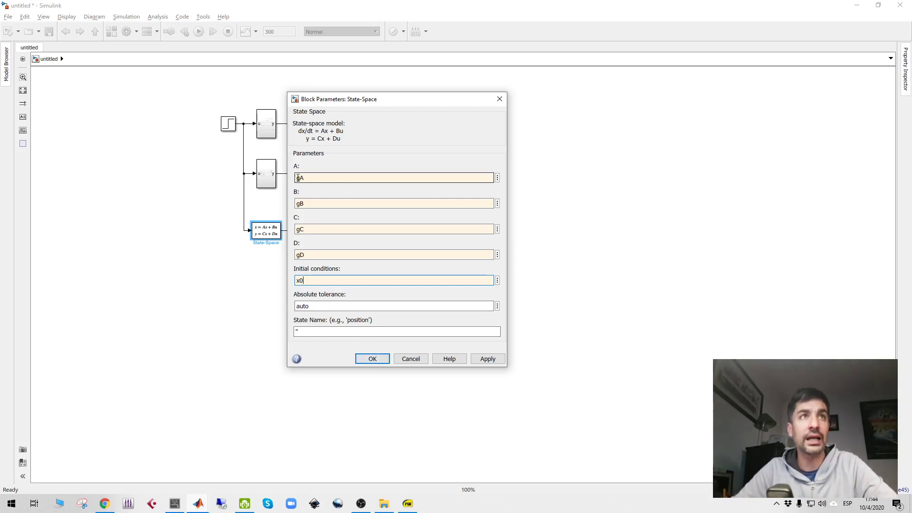
click(372, 359)
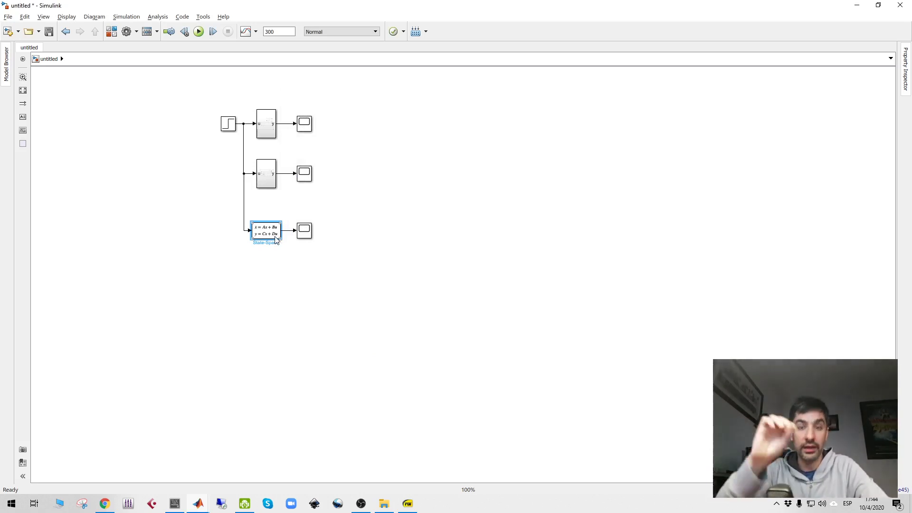
- Switch to the MATLAB main window and open the script initModelo.m for editing from the command line
key(alt+Tab)
key(alt+Tab)
key(alt+Tab)
key(alt+Tab)
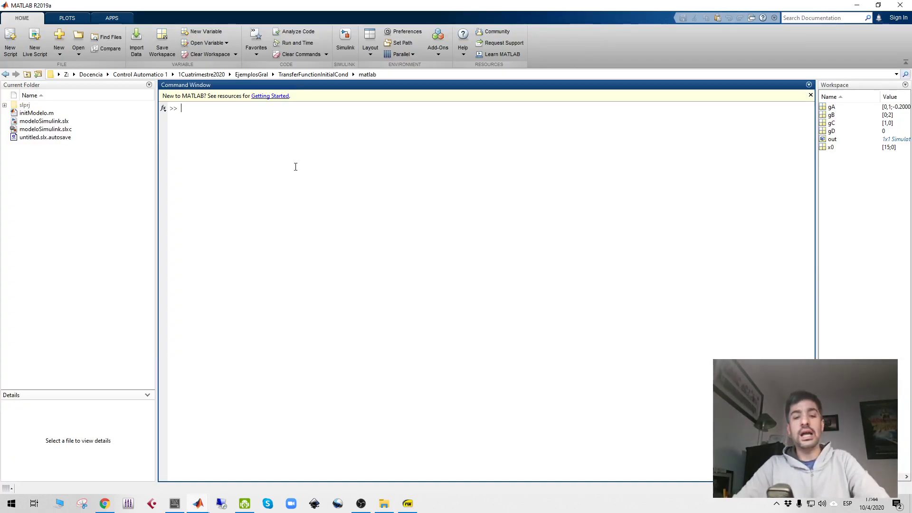
text(ed)
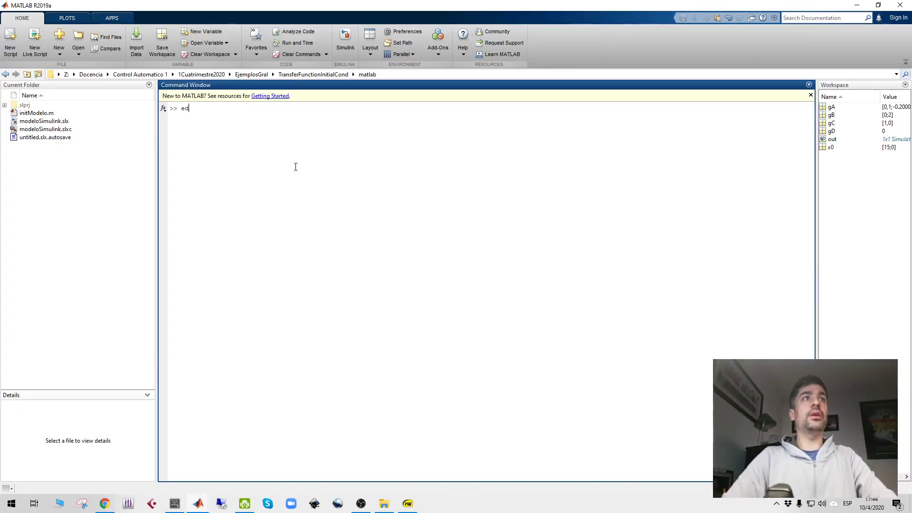
key(BackSpace)
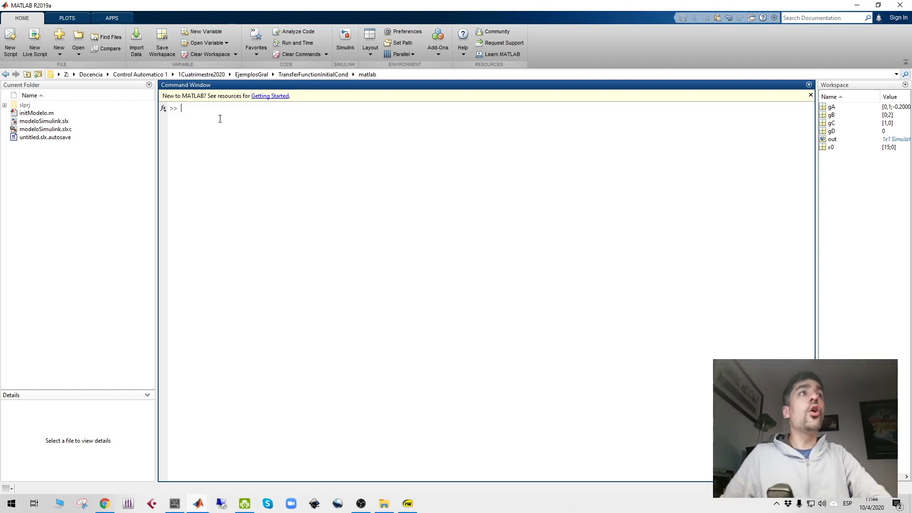
text(edit)
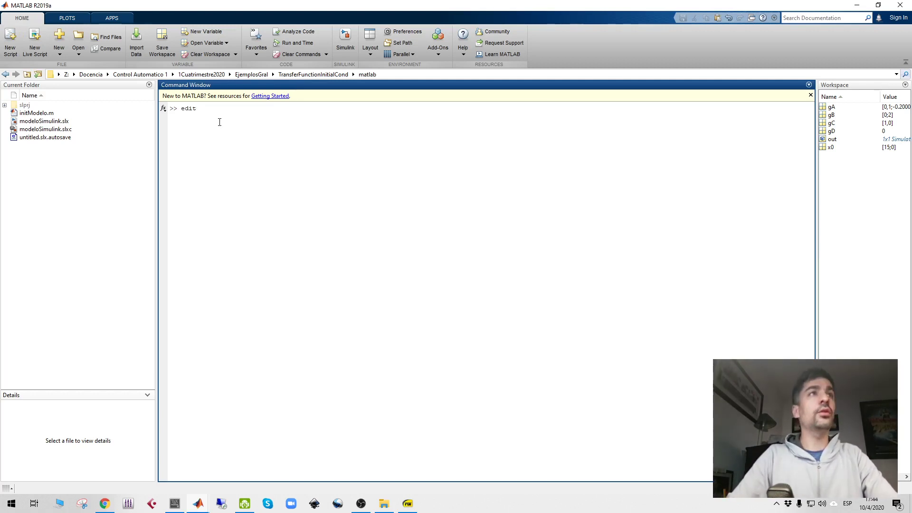
text( initModelo.m)
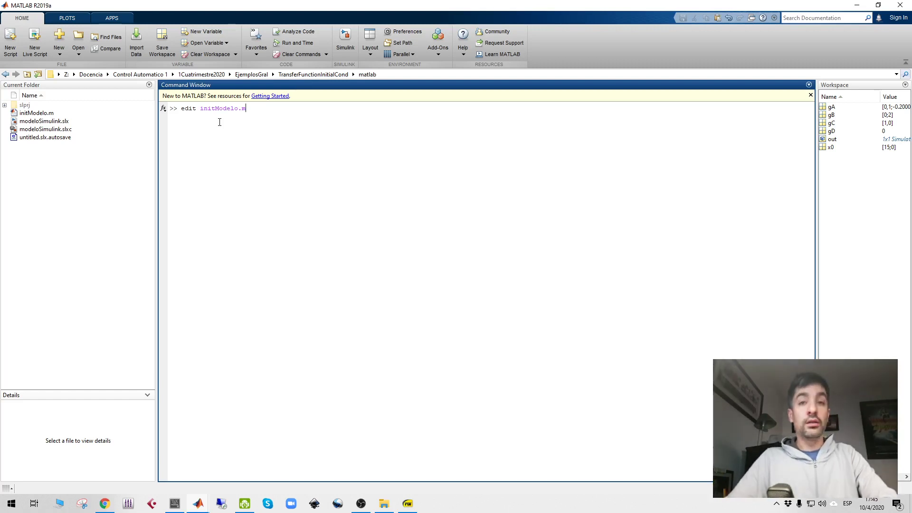
key(Return)
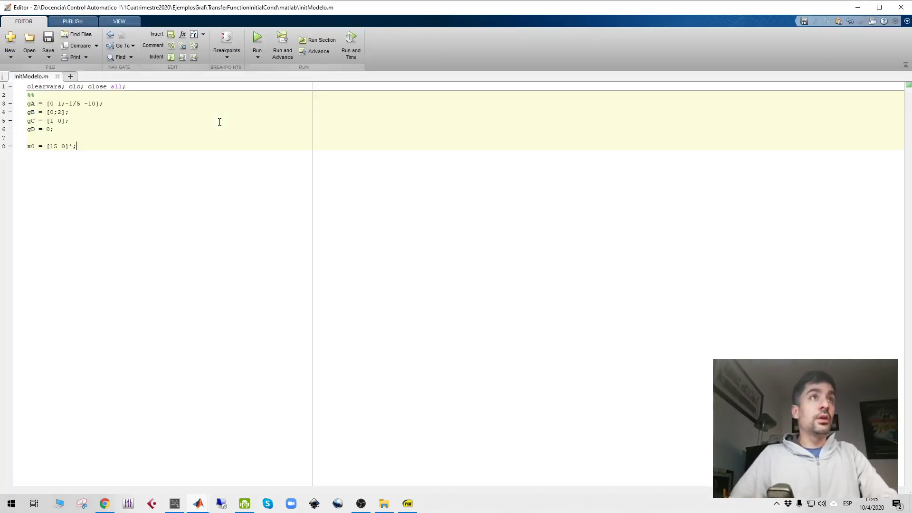
- Review the first line of initModelo.m with clearvars, clc and close all, continuing to the gA definition
click(89, 86)
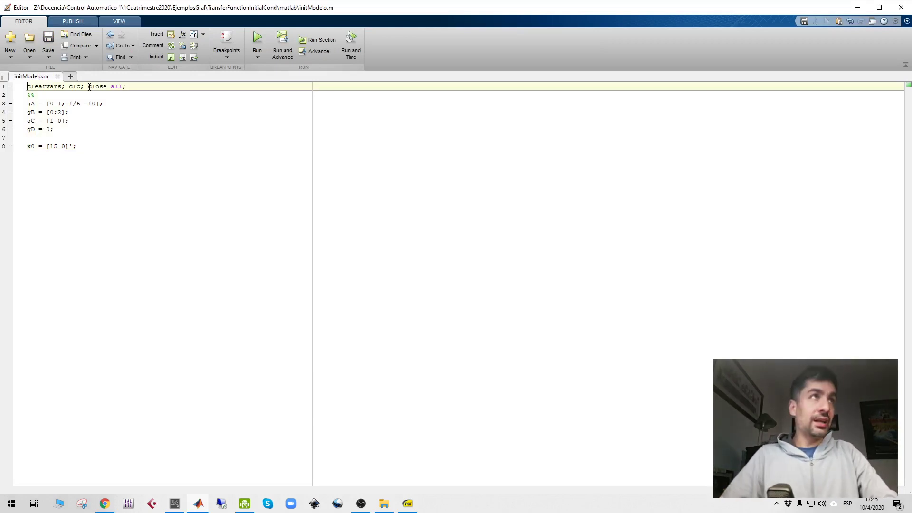
key(Home)
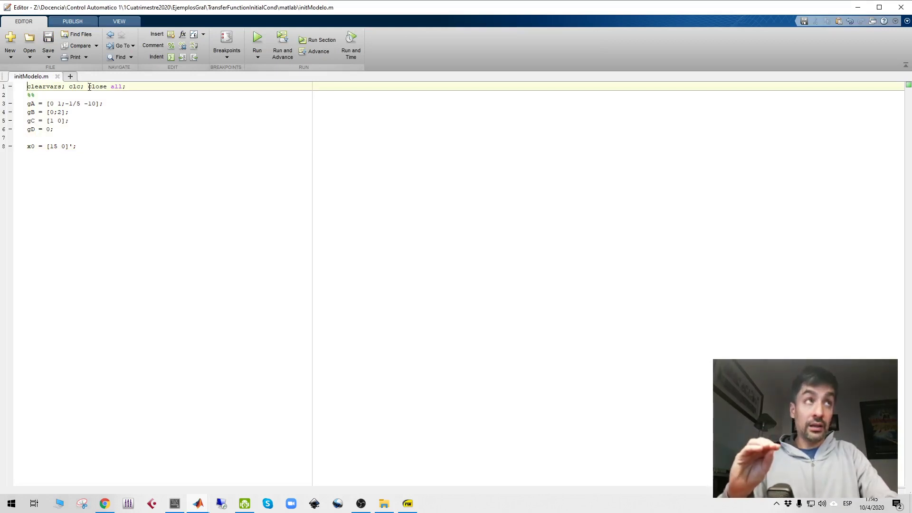
key(shift+End)
key(Home)
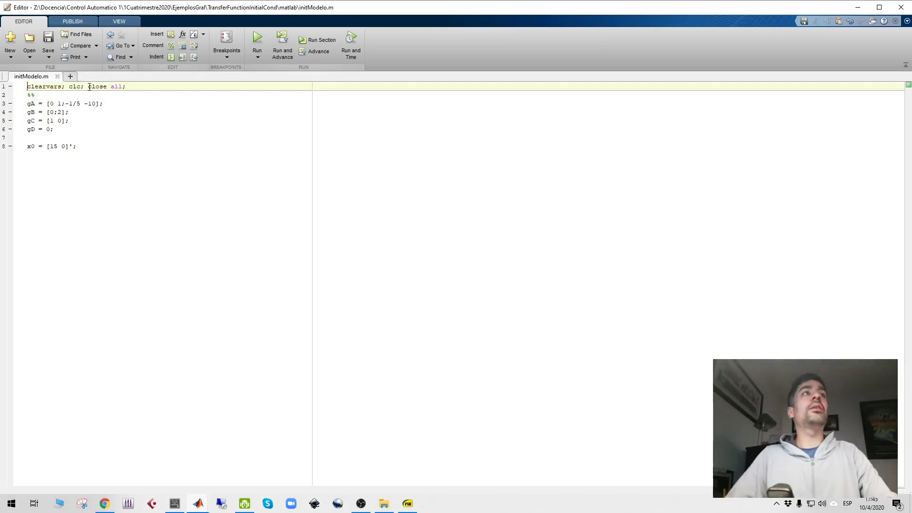
key(End)
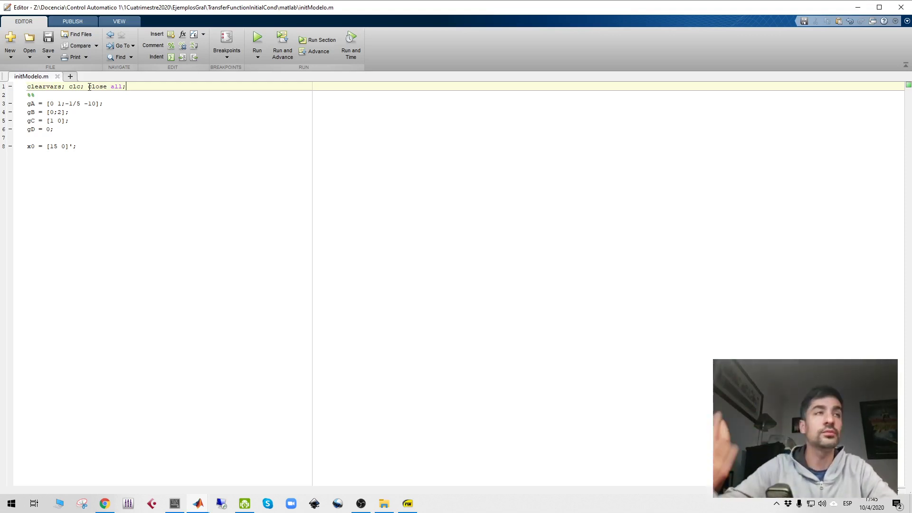
key(Down)
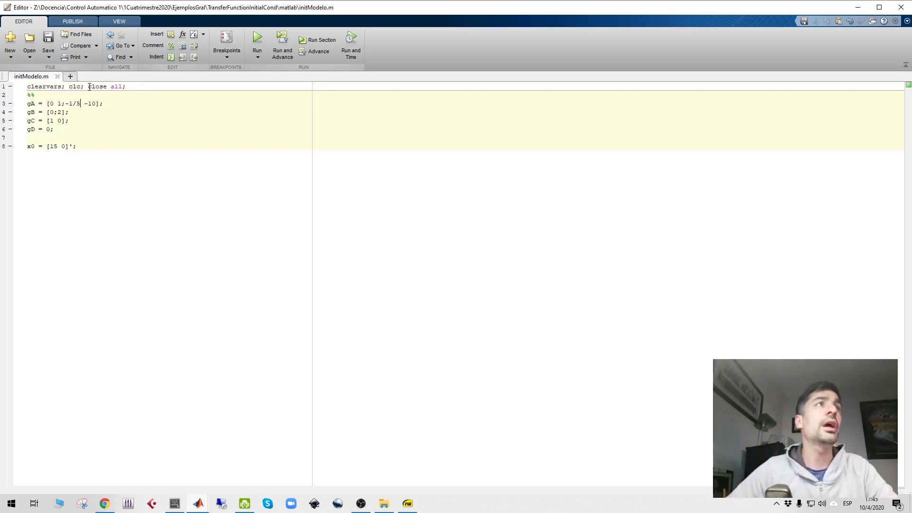
- Compare the gA definition in initModelo.m with matrix A in the state-space equations of initCond.pdf, marking A in equation (7)
key(alt+Tab)
key(alt+Tab)
key(alt+Tab)
key(alt+Tab)
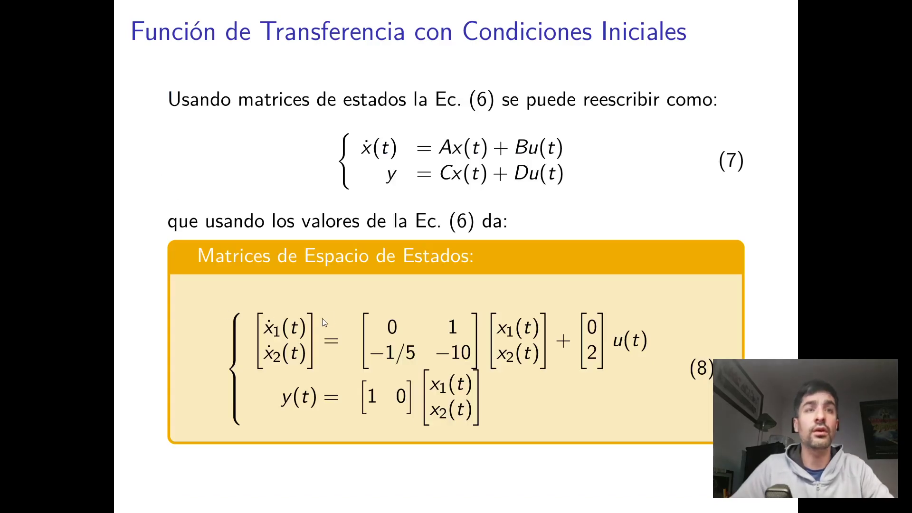
drag(438, 147, 452, 148)
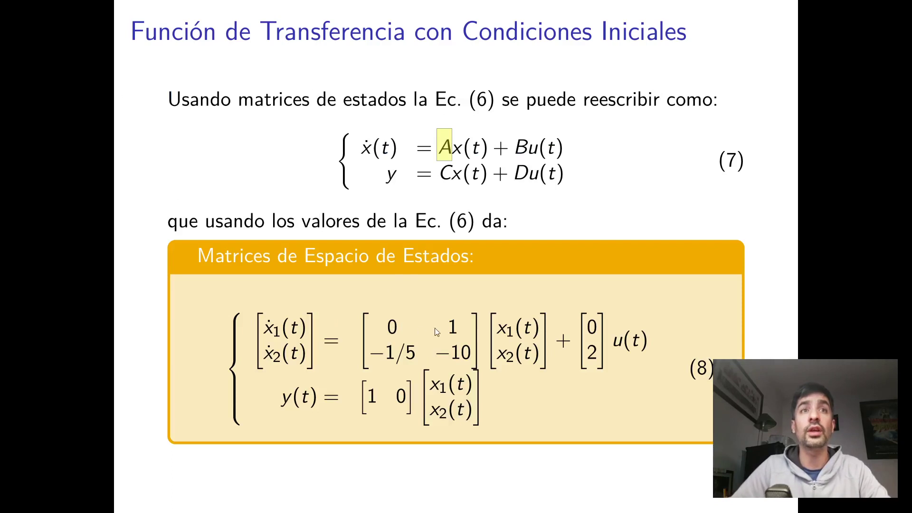
key(alt+Tab)
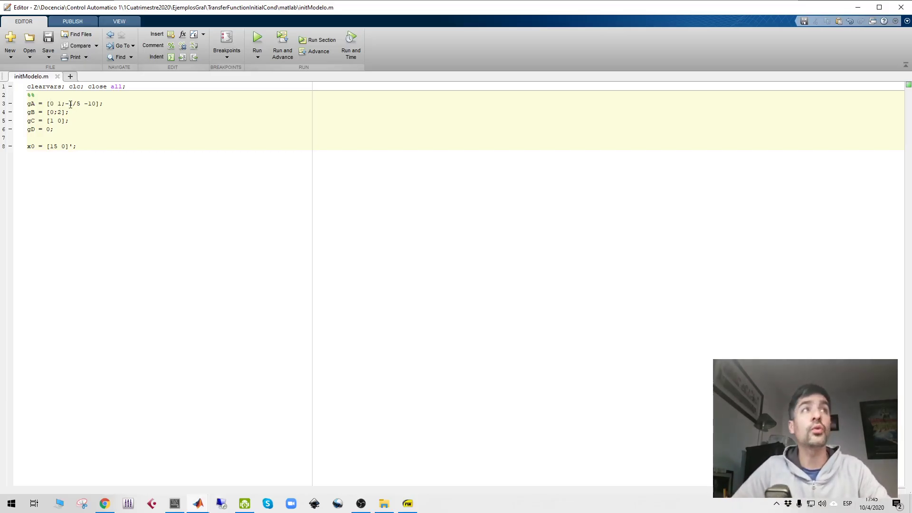
key(alt+Tab)
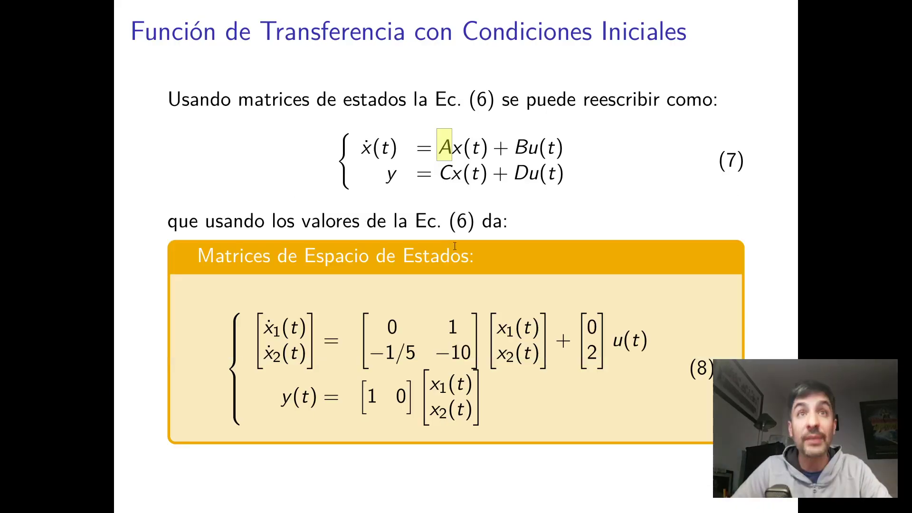
key(alt+Tab)
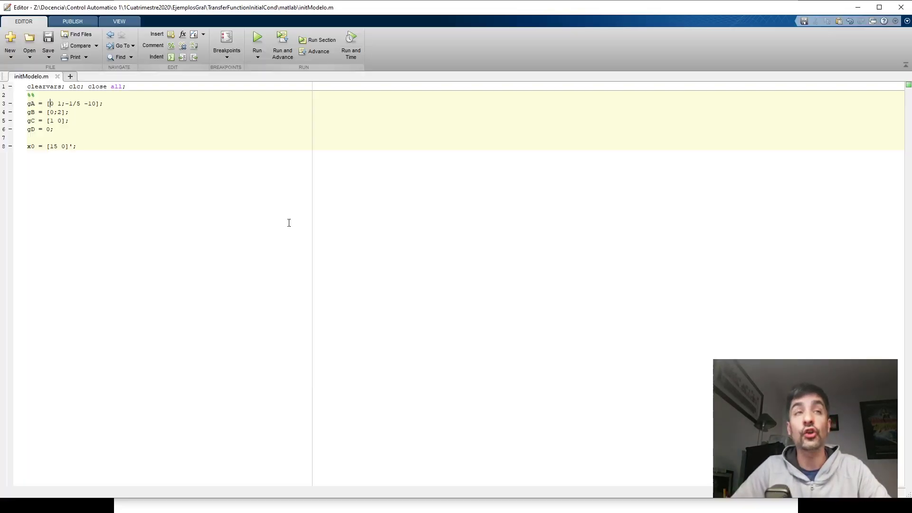
- Check the gB and gC definitions in initModelo.m against the state-space matrices in initCond.pdf
click(63, 112)
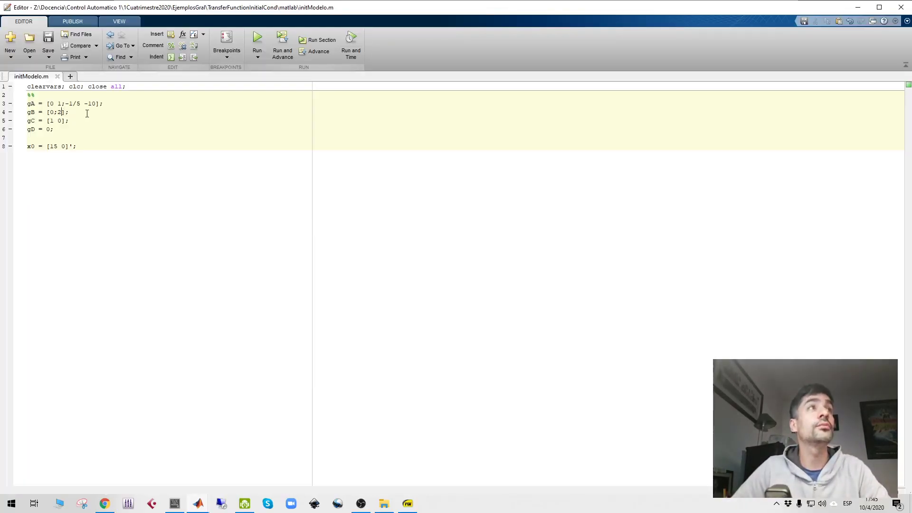
double_click(55, 113)
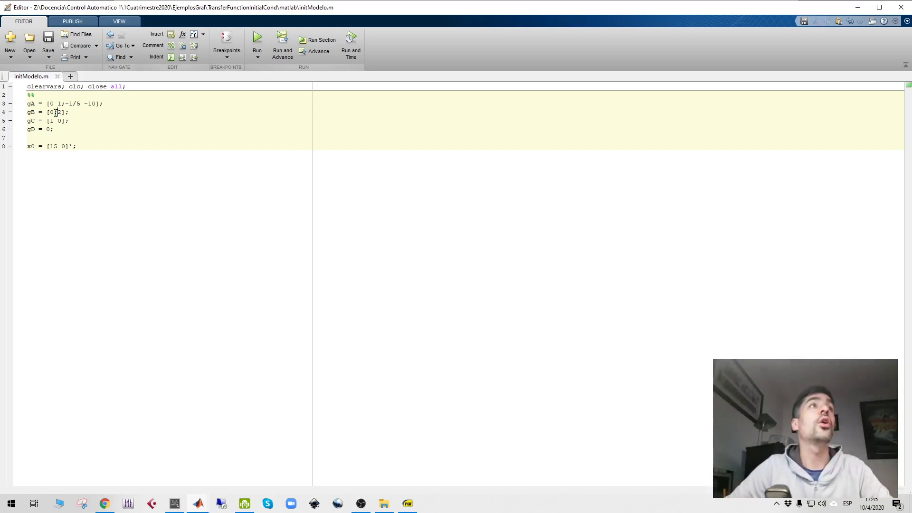
click(91, 122)
key(Up)
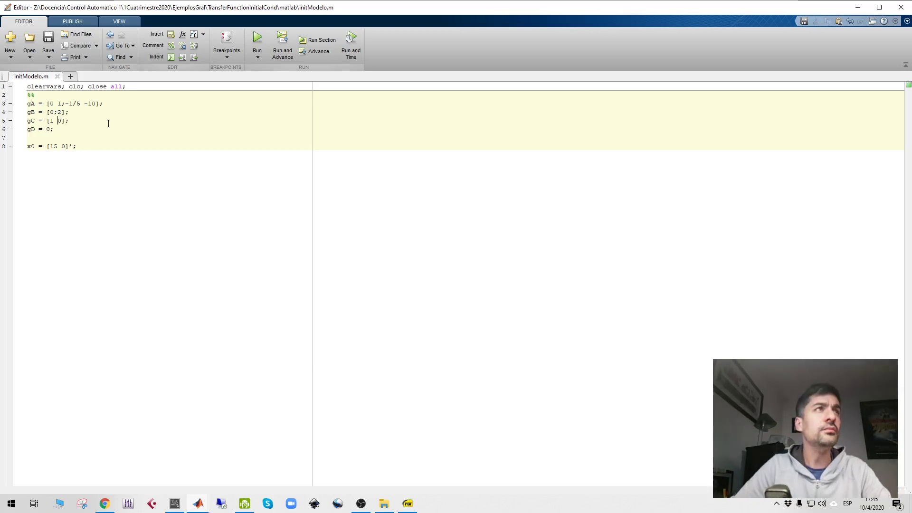
key(alt+Tab)
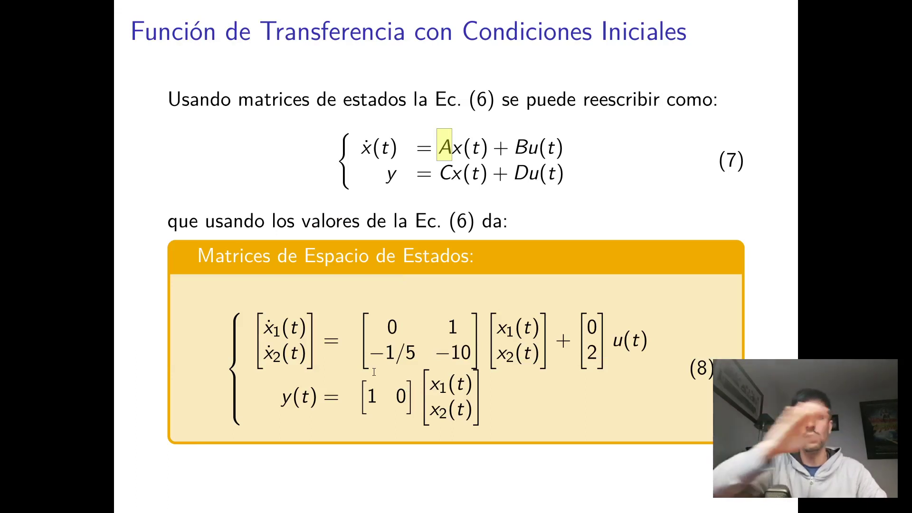
key(alt+Tab)
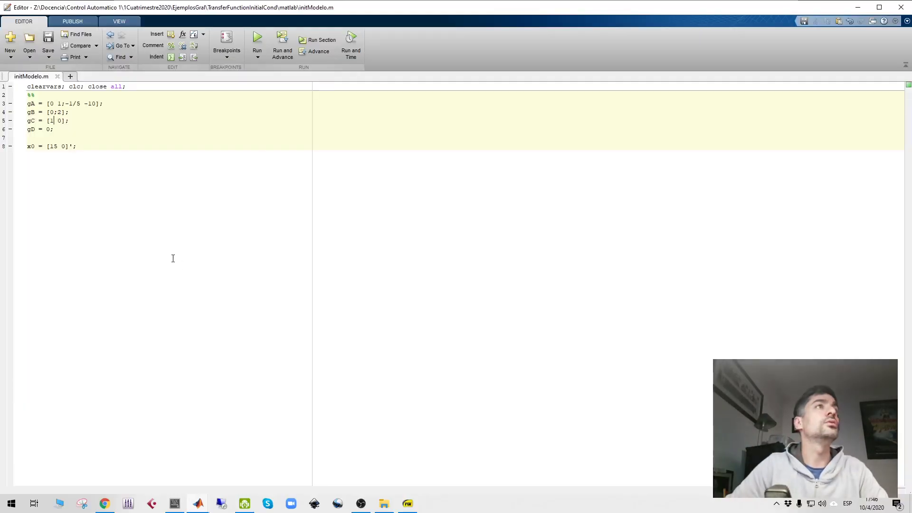
- Finish going over the gC and gD lines of initModelo.m and save the script
key(Delete)
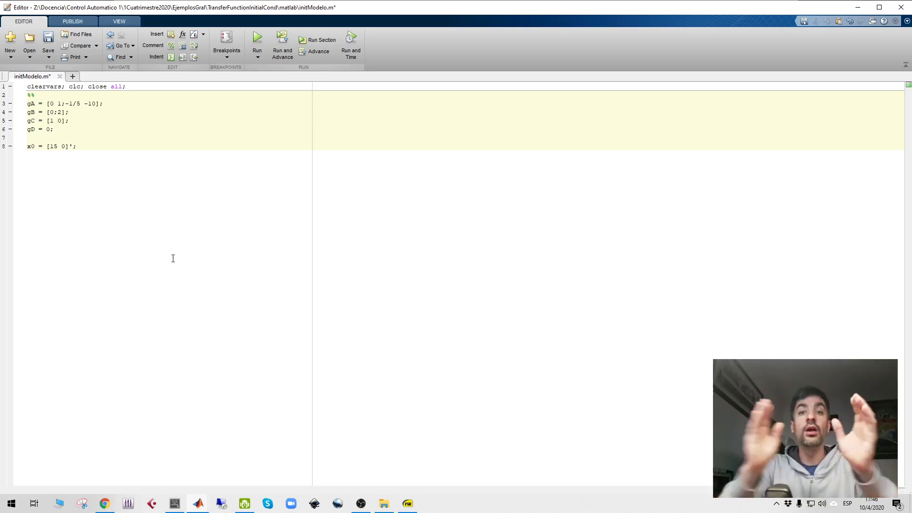
key(Down)
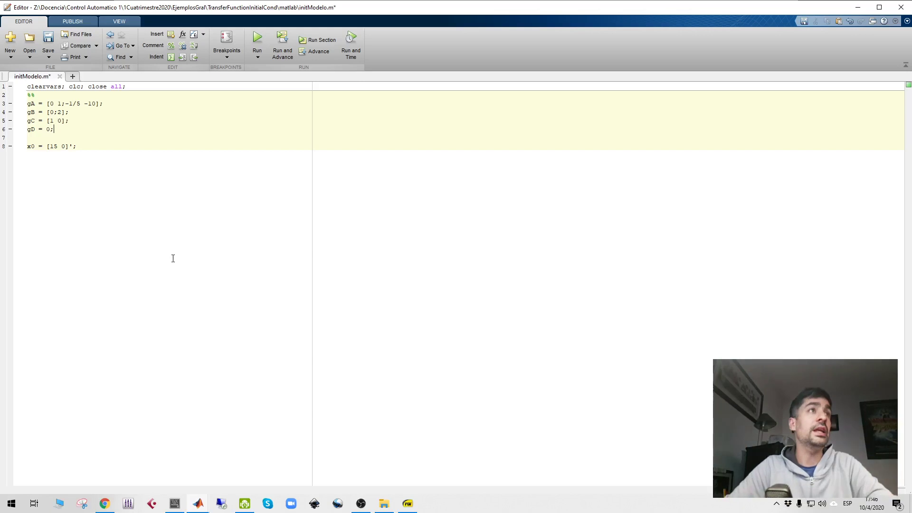
key(ctrl+s)
- Review the state equations in initCond.pdf again, then go through the x0 initial condition line in initModelo.m
key(alt+Tab)
key(alt+Tab)
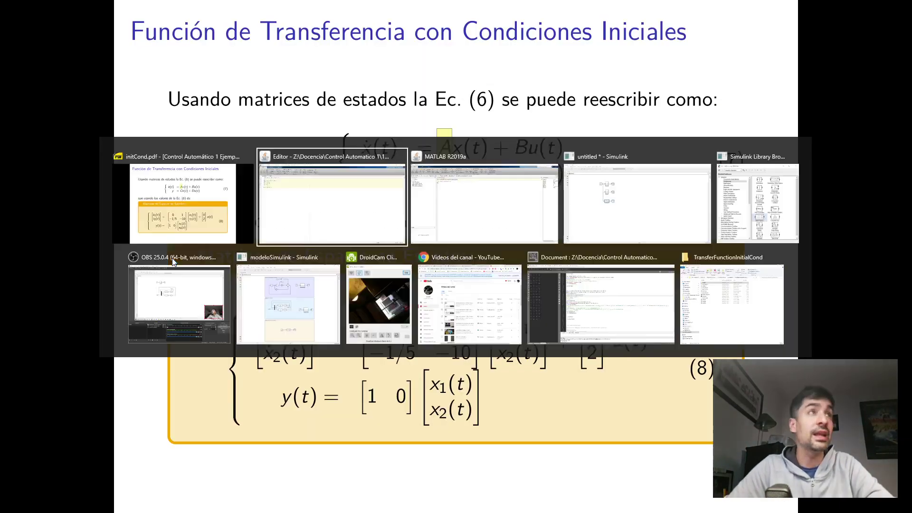
key(alt+Tab)
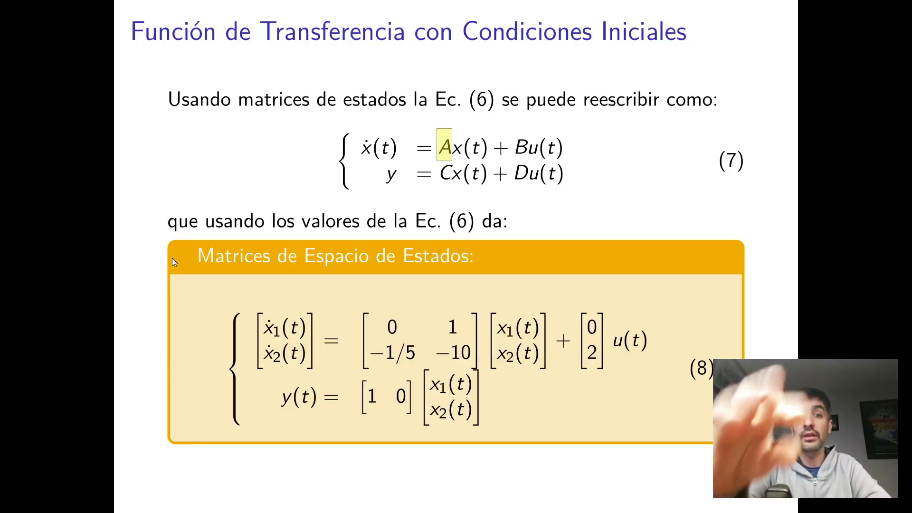
key(alt+Tab)
key(Down)
key(Right)
key(Right)
key(Right)
key(Right)
key(Right)
key(Right)
key(Right)
key(Right)
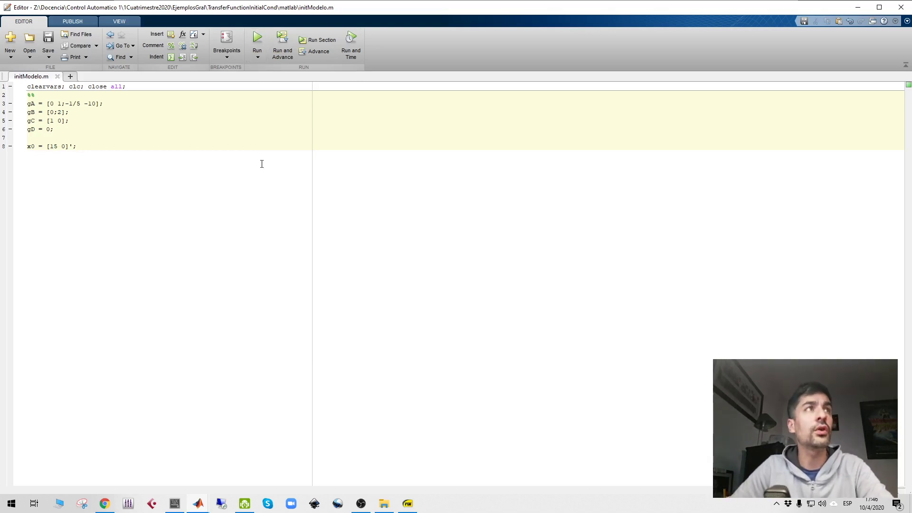
- Switch to the MATLAB main window and widen the workspace variable list so the values are fully readable
key(alt+Tab)
key(alt+Tab)
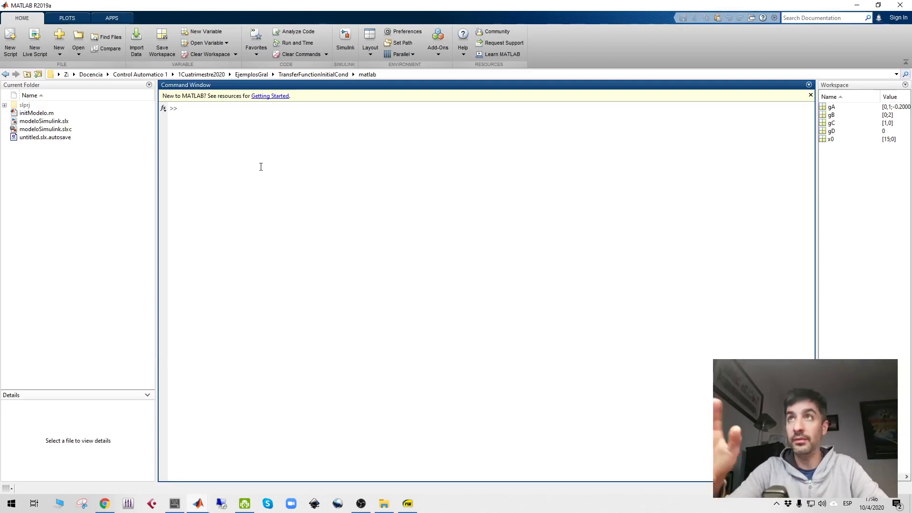
drag(817, 182, 684, 187)
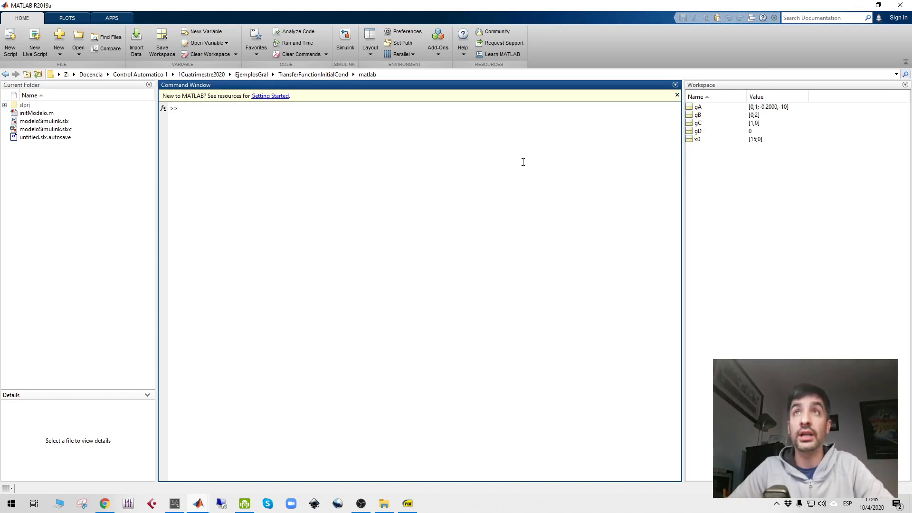
- Remove all workspace variables with clearvars and empty the command window with clc
text(clear )
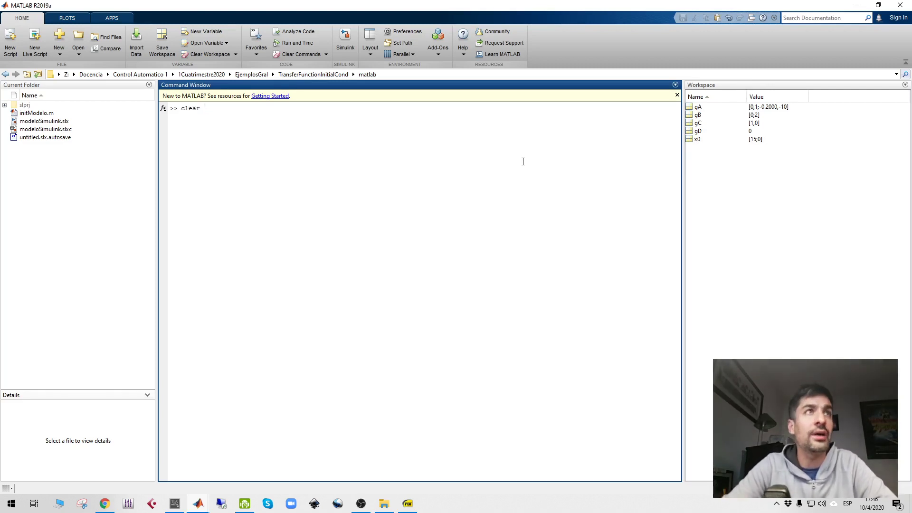
text(vars)
key(Return)
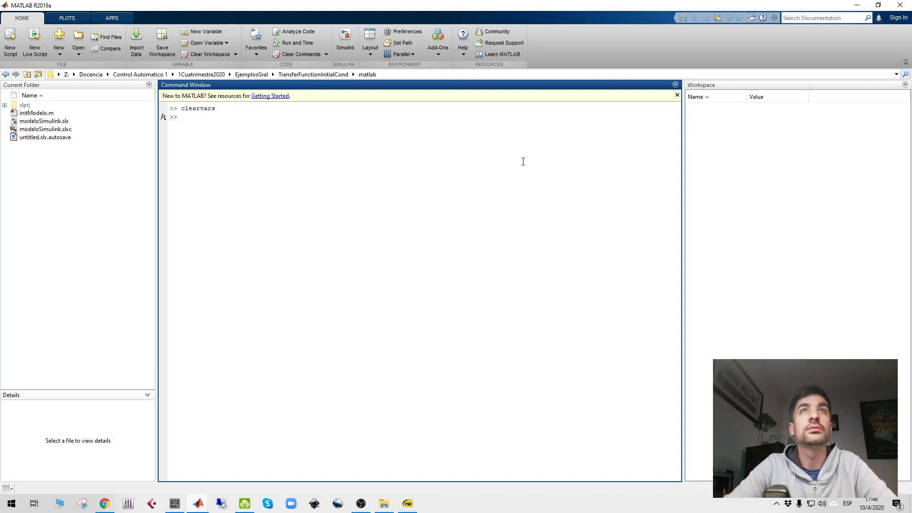
text(clc)
key(Return)
- Run initModelo.m from the editor and check the regenerated variables in the MATLAB workspace
key(alt+Tab)
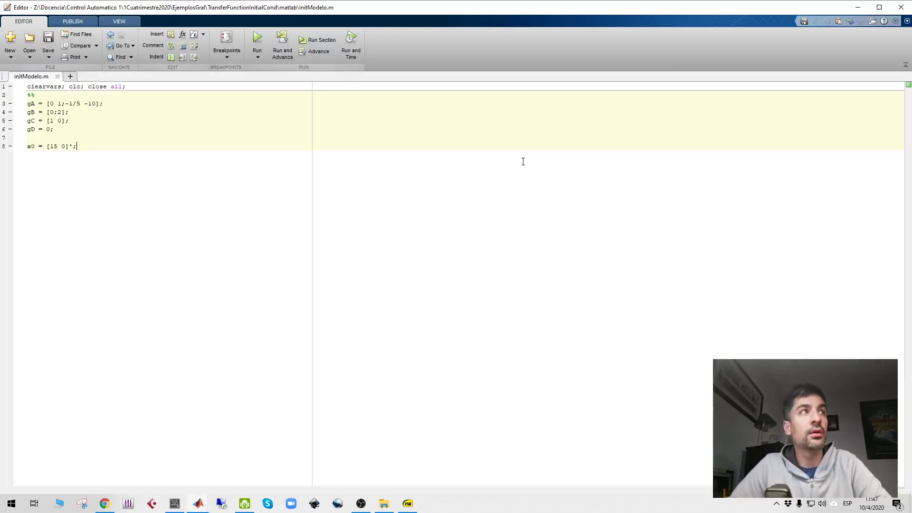
key(F5)
key(alt+Tab)
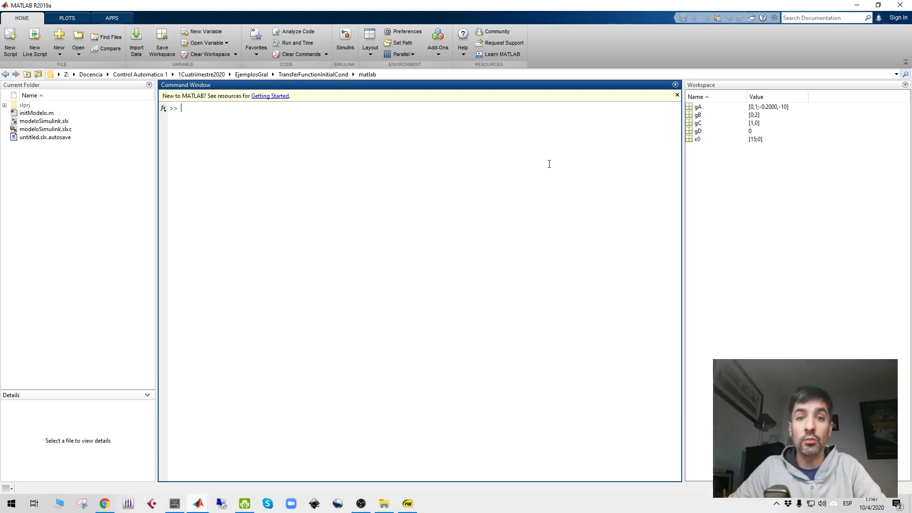
- Try 1.8 as the second entry of gB in initModelo.m, restore it to 2 and save the script
key(alt+Tab)
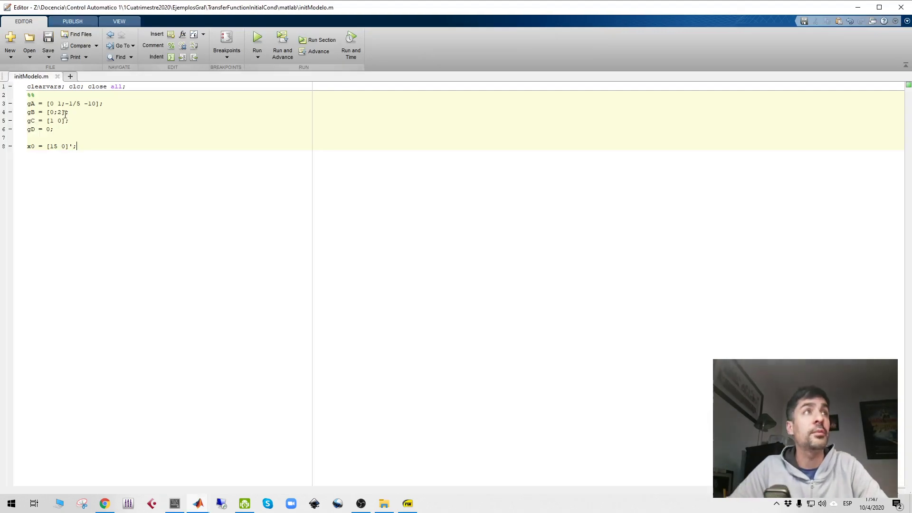
double_click(60, 113)
text(1.8)
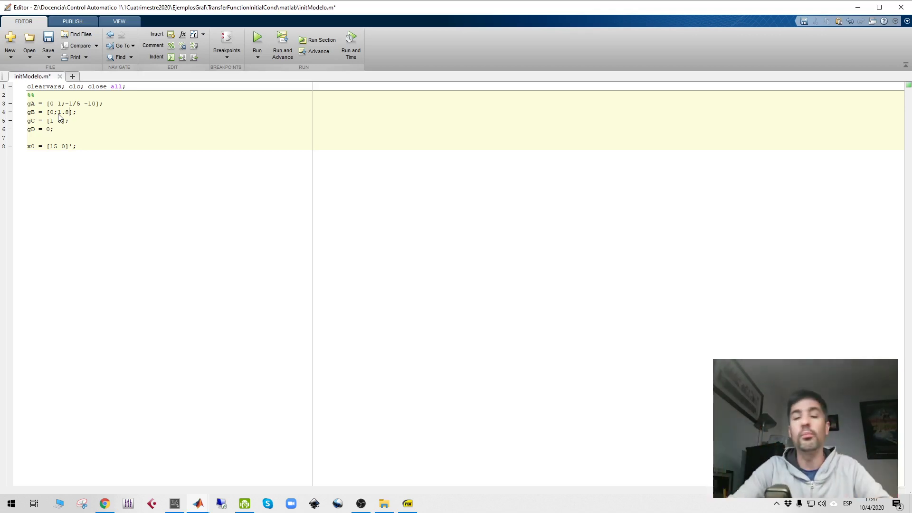
key(BackSpace)
key(BackSpace)
key(BackSpace)
text(2)
key(ctrl+s)
- Switch to the untitled Simulink model, run the simulation and open the scope connected to the State-Space block
key(alt+Tab)
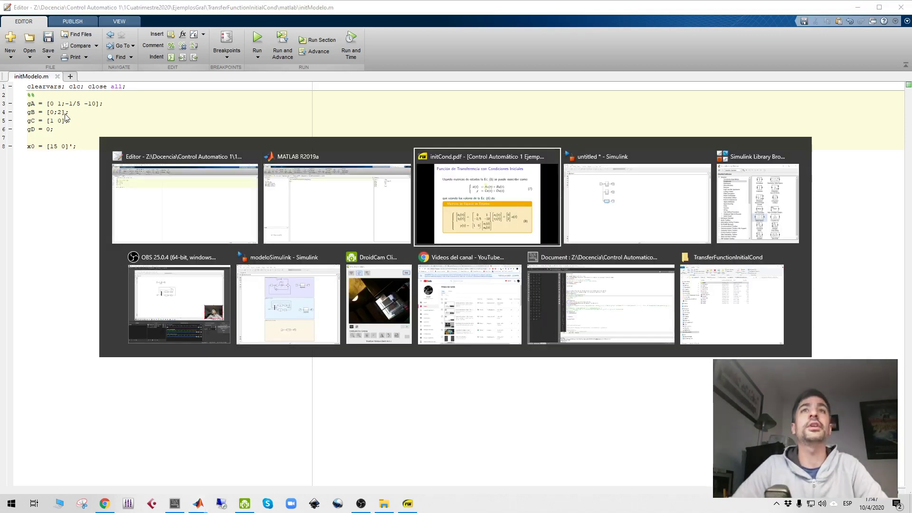
key(alt+Tab)
key(alt+Tab)
key(alt+Tab)
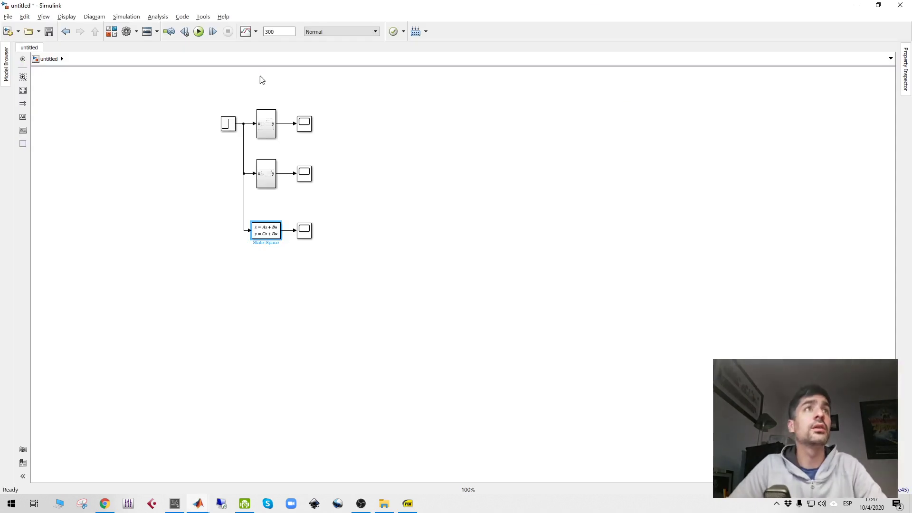
click(198, 32)
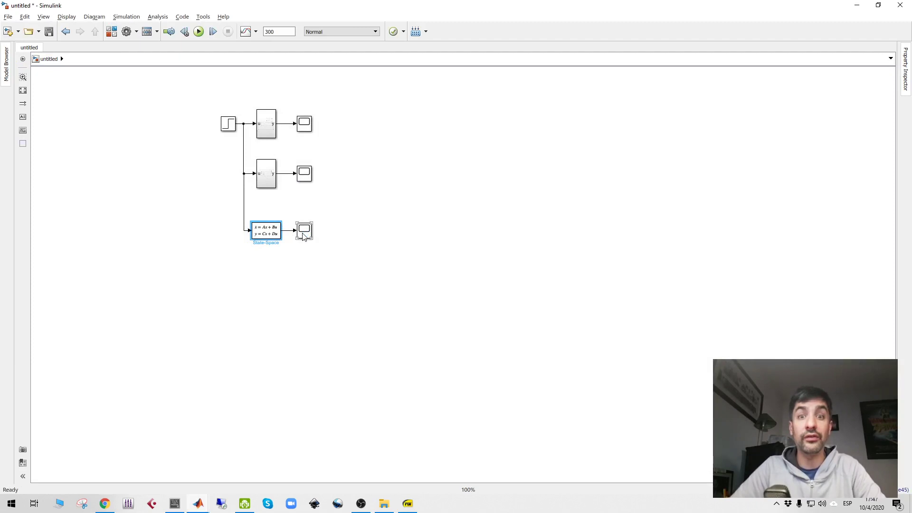
click(307, 238)
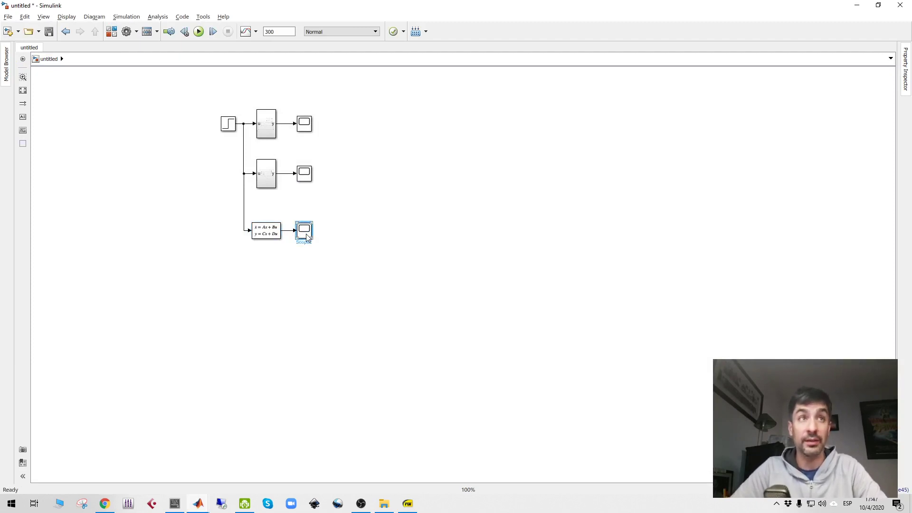
double_click(307, 235)
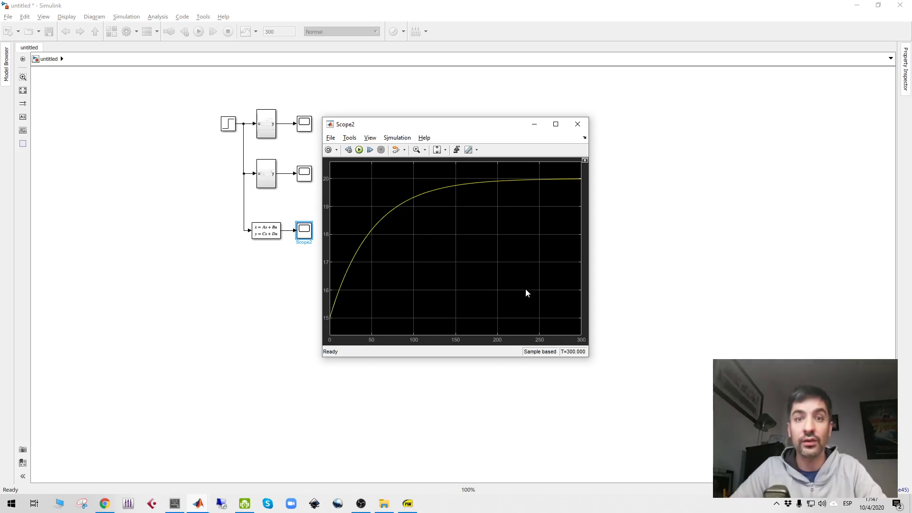
- Close the scope and switch to modeloSimulink to examine its second-order, first-order and state-space models
click(578, 124)
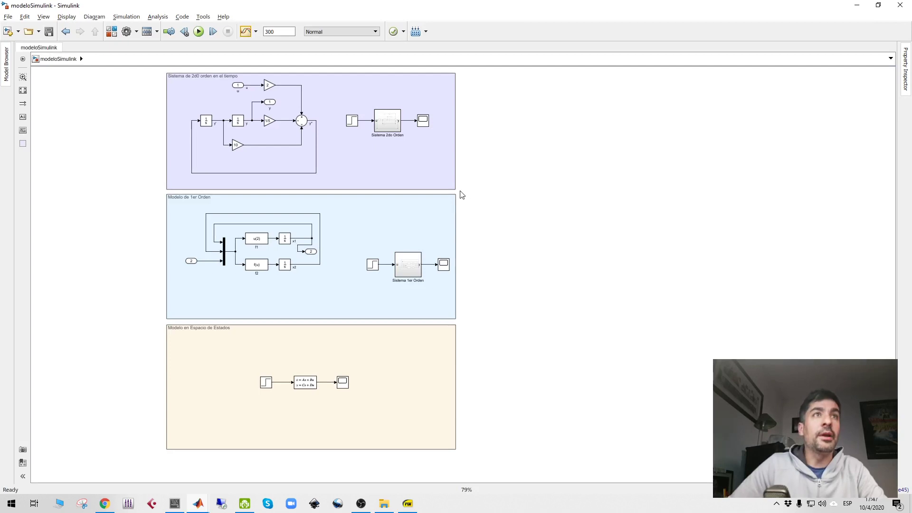
click(269, 144)
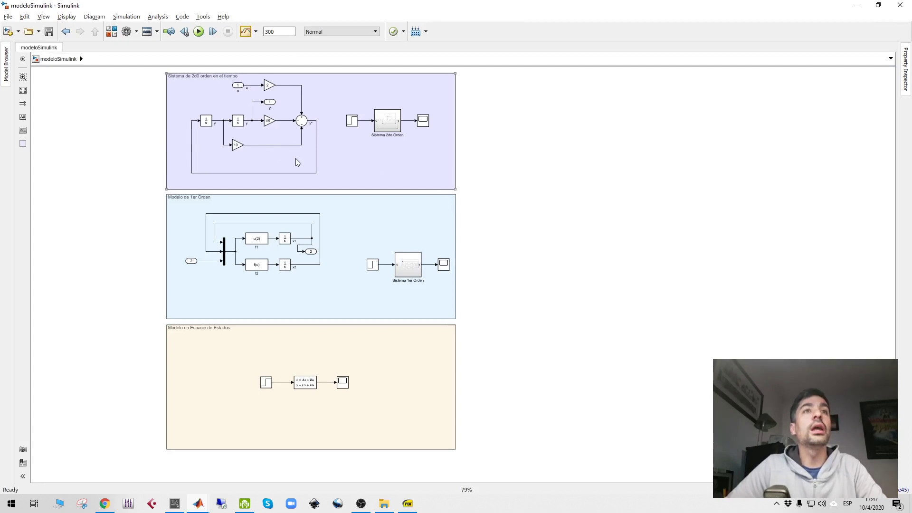
click(484, 133)
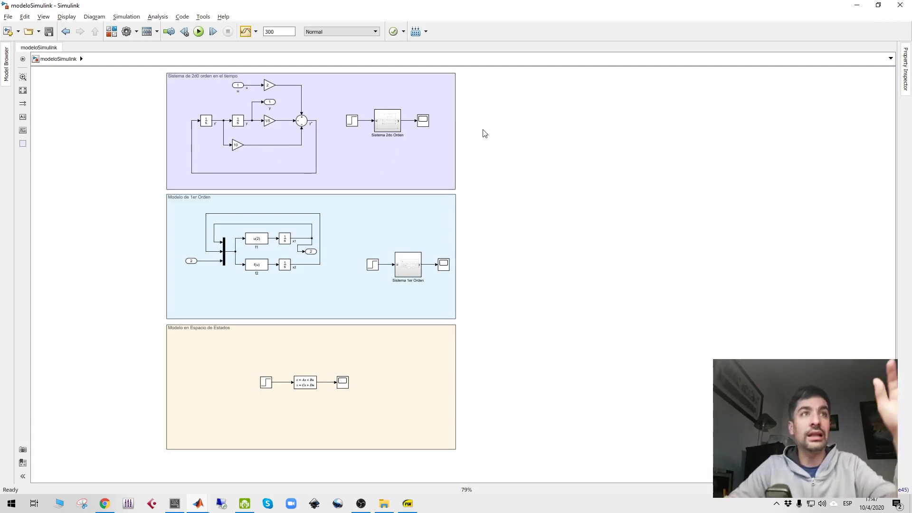